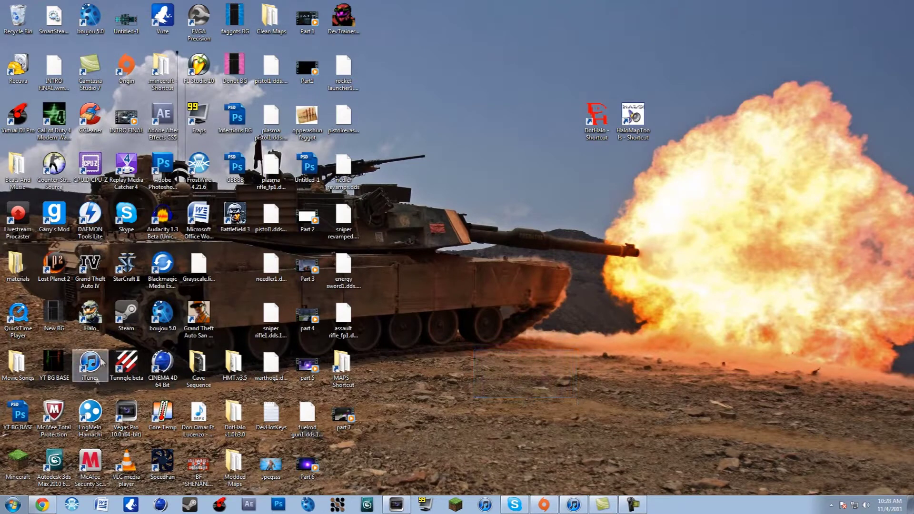
Move the Adobe Photoshop shortcut beside the DotHalo and HaloMapTools shortcuts.
click(163, 167)
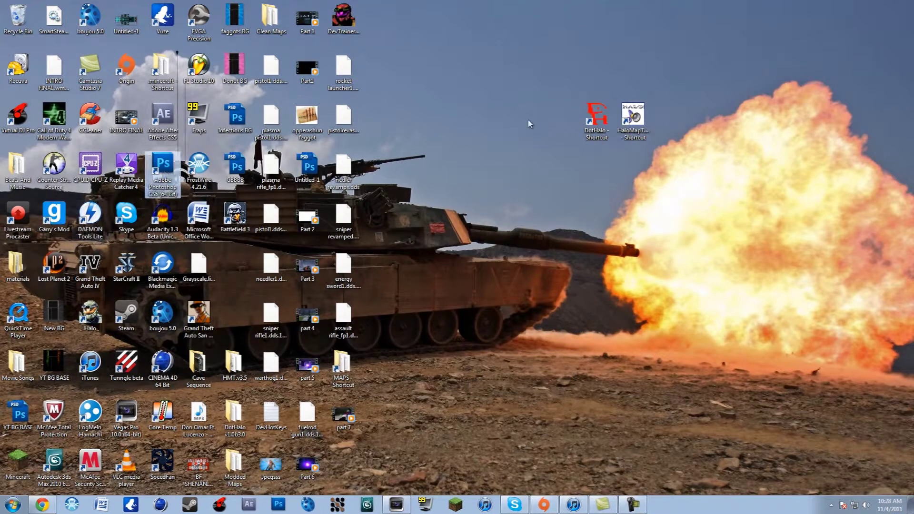
drag(530, 124, 566, 119)
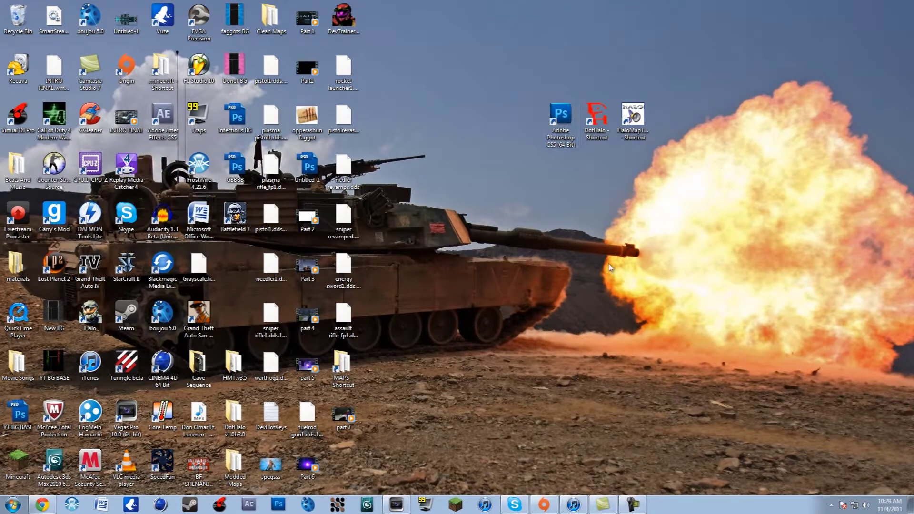
click(596, 119)
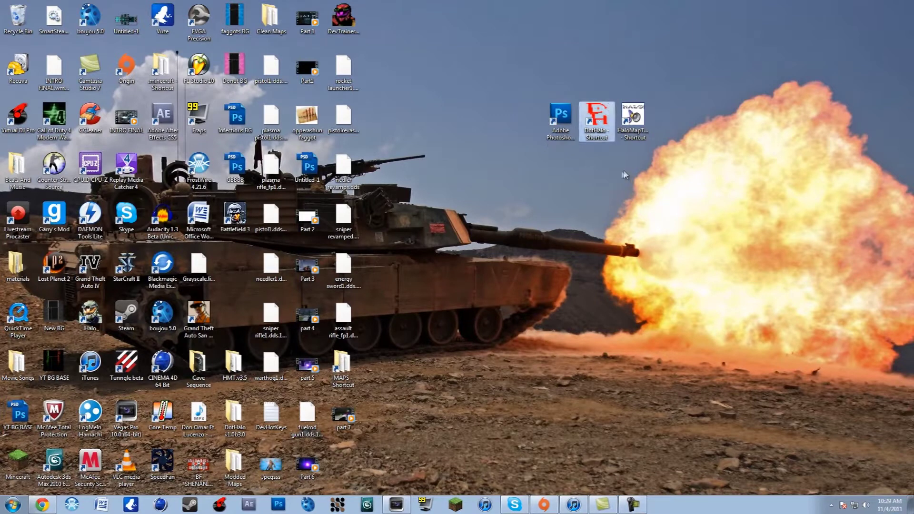
click(632, 119)
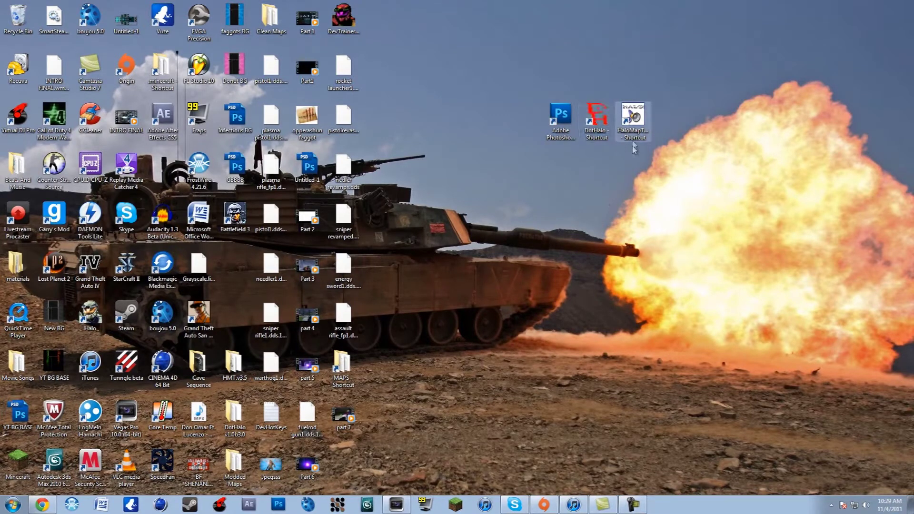
click(633, 185)
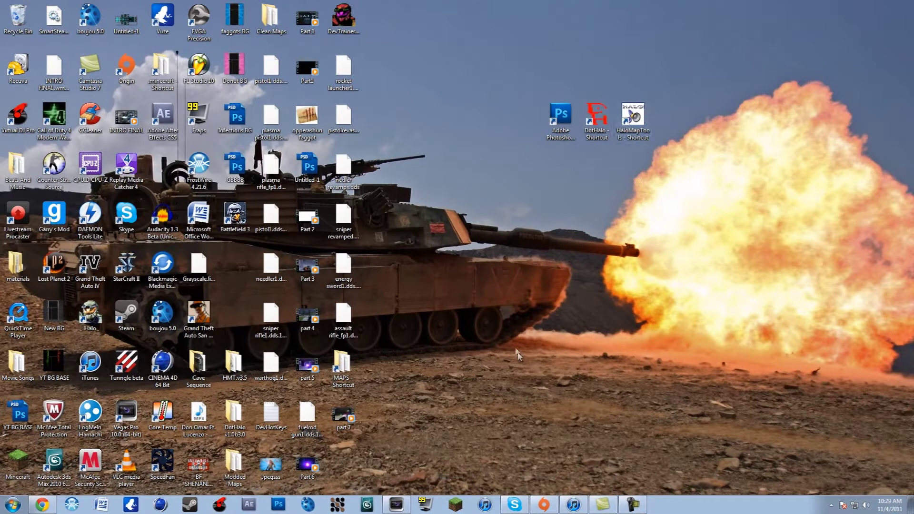
click(559, 129)
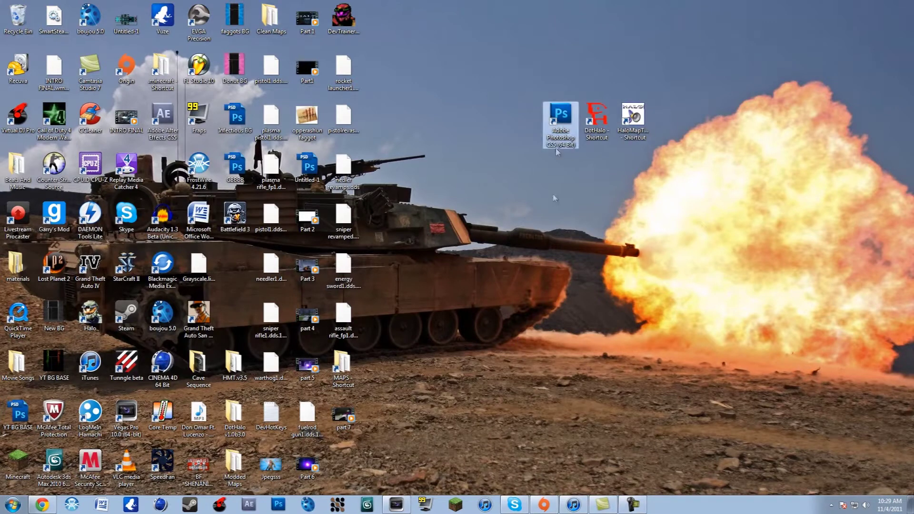
click(550, 222)
Place the Halo shortcut left of Photoshop in the upper-right shortcut row.
drag(588, 78, 678, 173)
click(603, 107)
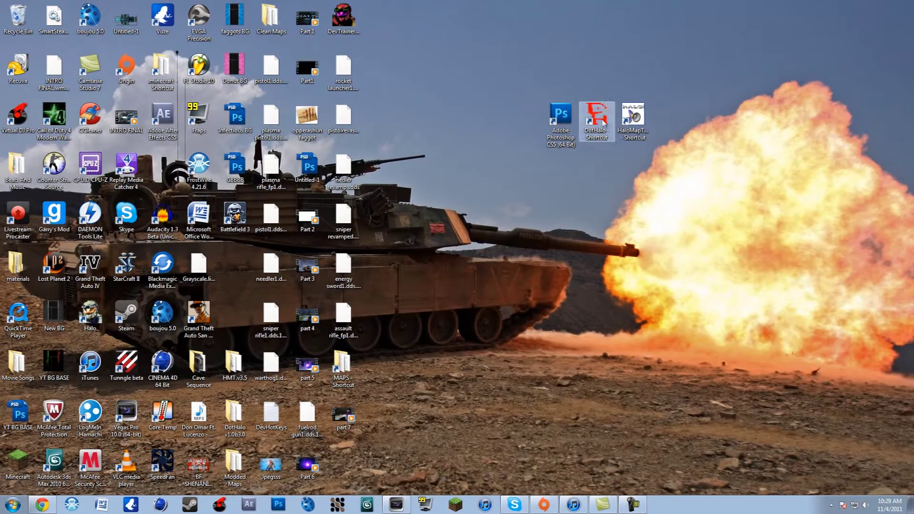
drag(651, 156, 754, 175)
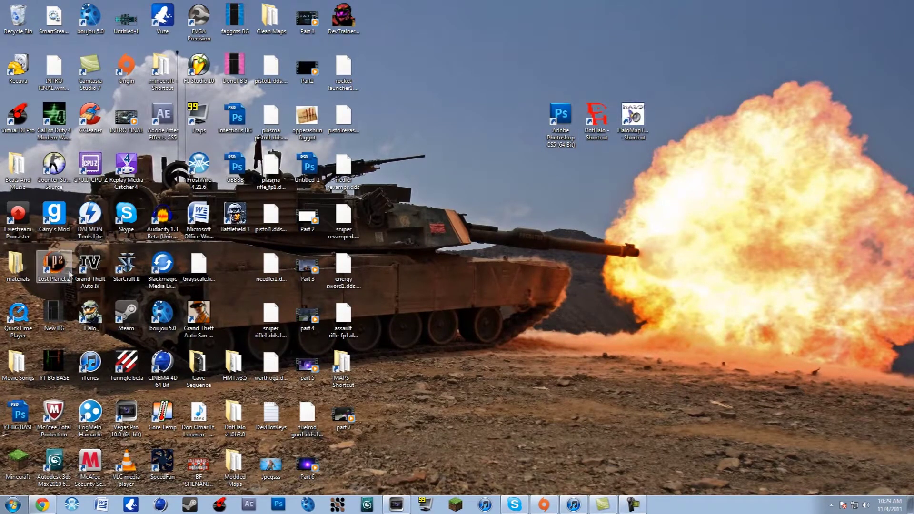
drag(90, 313, 523, 116)
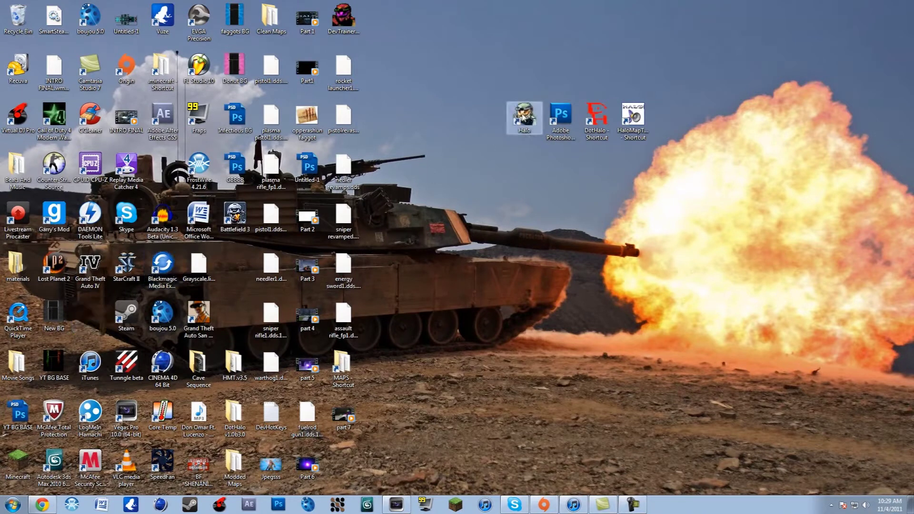
Place the Modded Maps folder below the Halo shortcut with Clean Maps beside it.
click(503, 202)
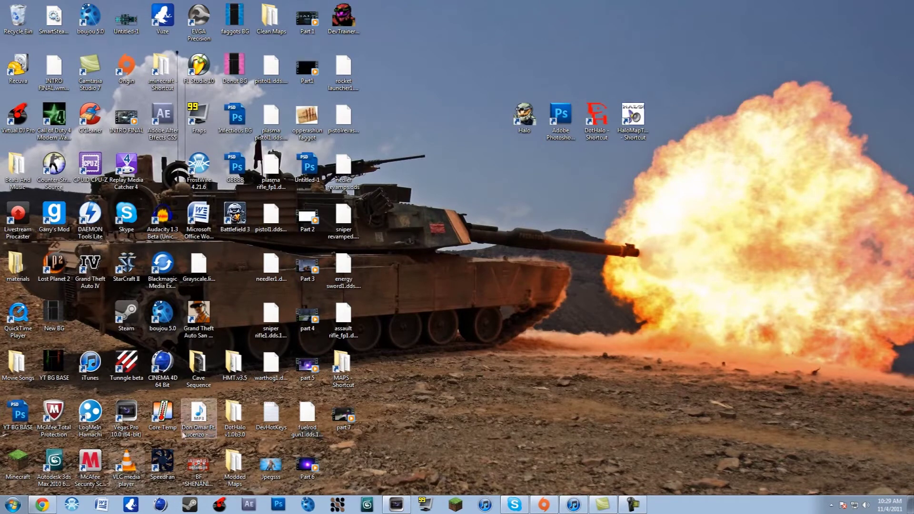
drag(618, 175, 713, 260)
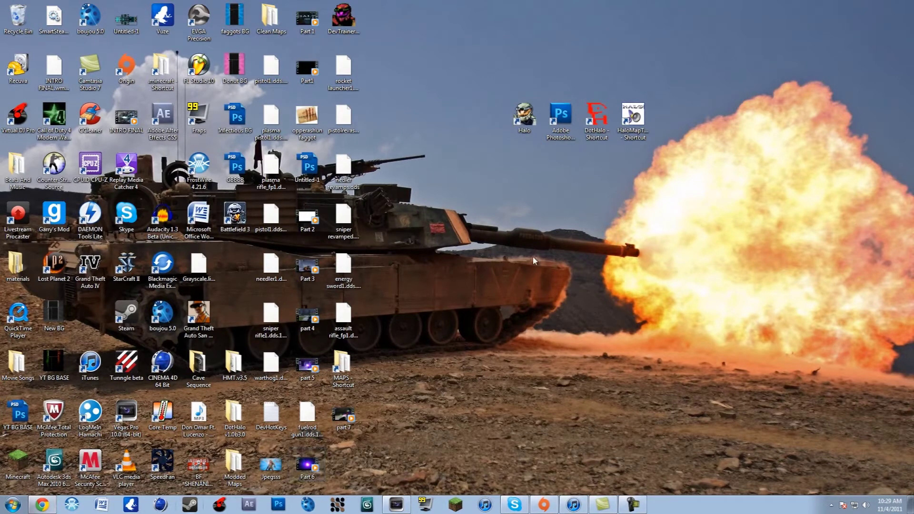
drag(526, 231, 600, 353)
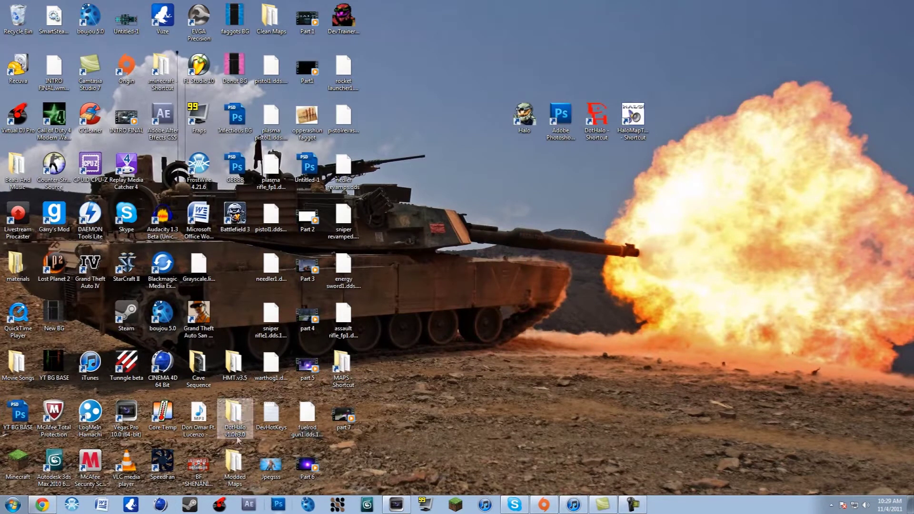
drag(233, 464, 524, 218)
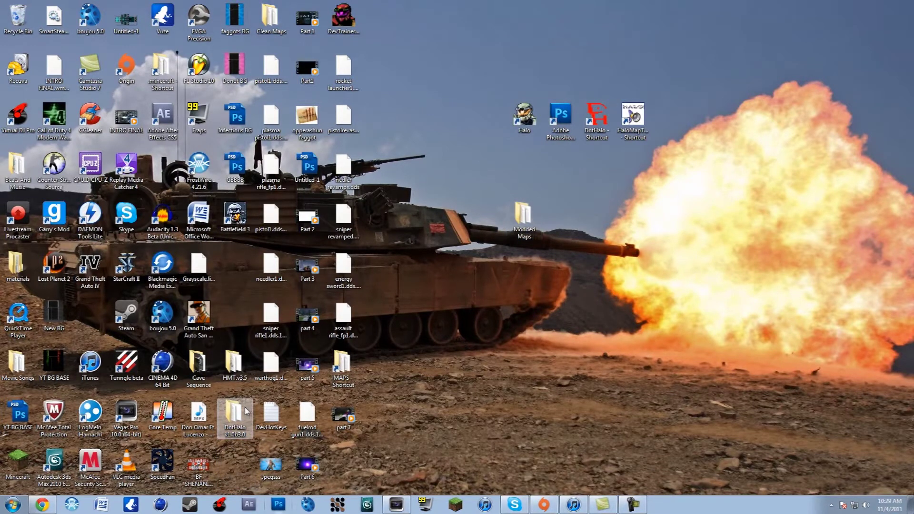
drag(271, 19, 563, 222)
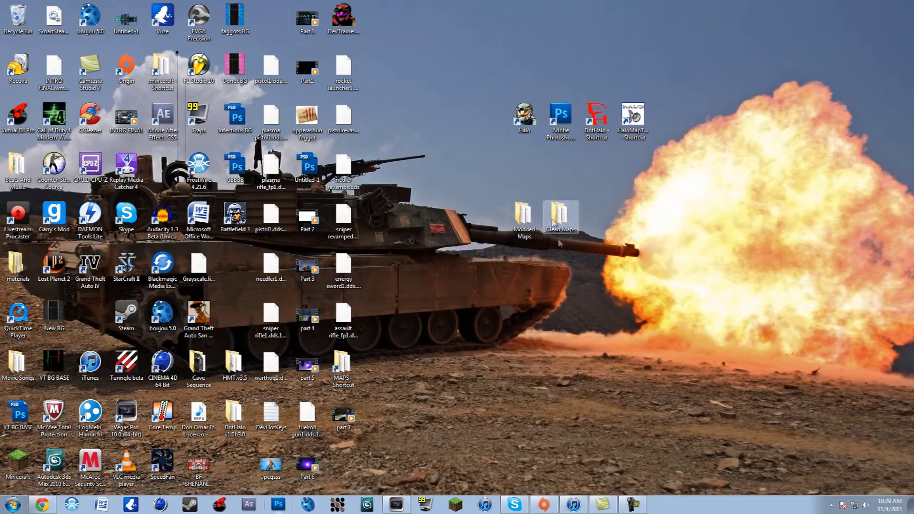
Check that the Clean Maps folder holds its 32 map files.
double_click(563, 224)
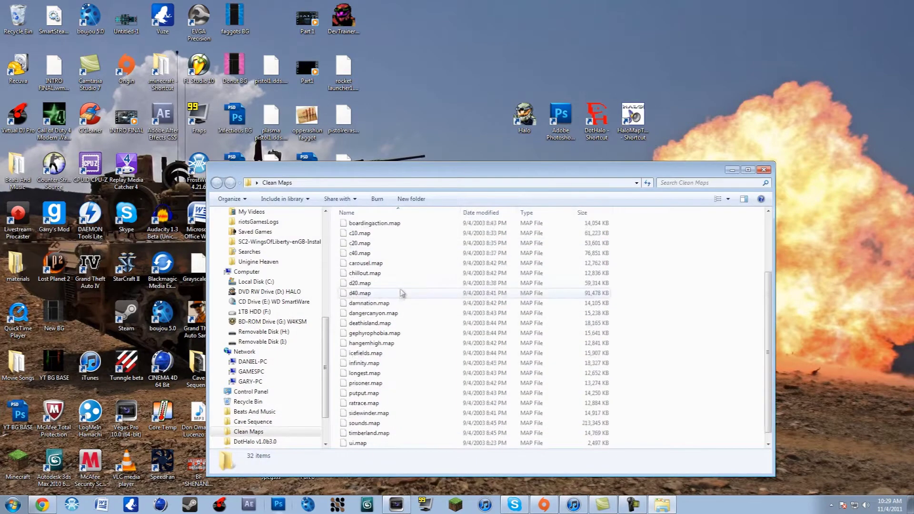
click(764, 170)
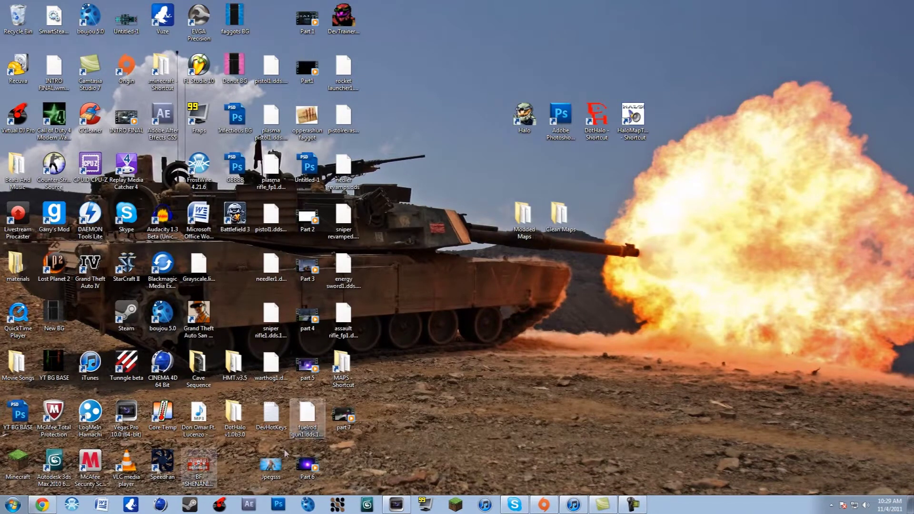
click(13, 505)
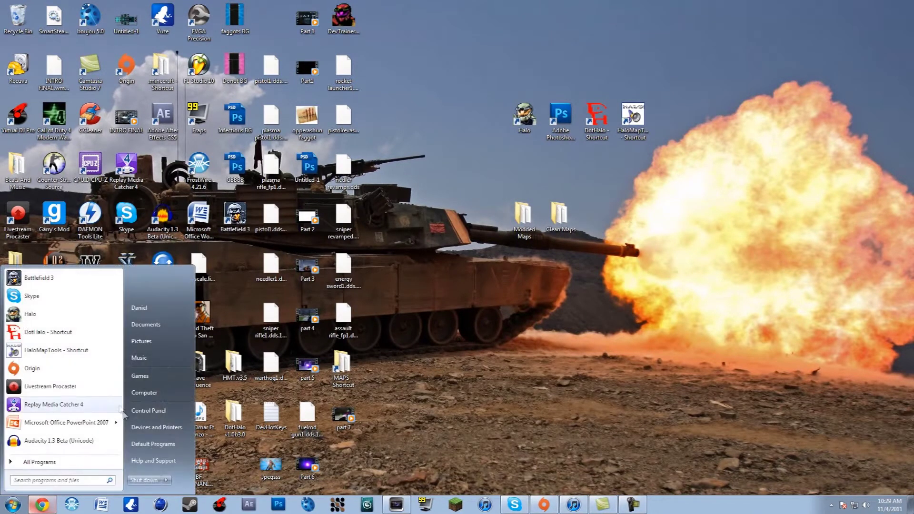
Browse to C:\Program Files (x86)\Microsoft Games\Halo via Computer.
click(153, 391)
click(377, 239)
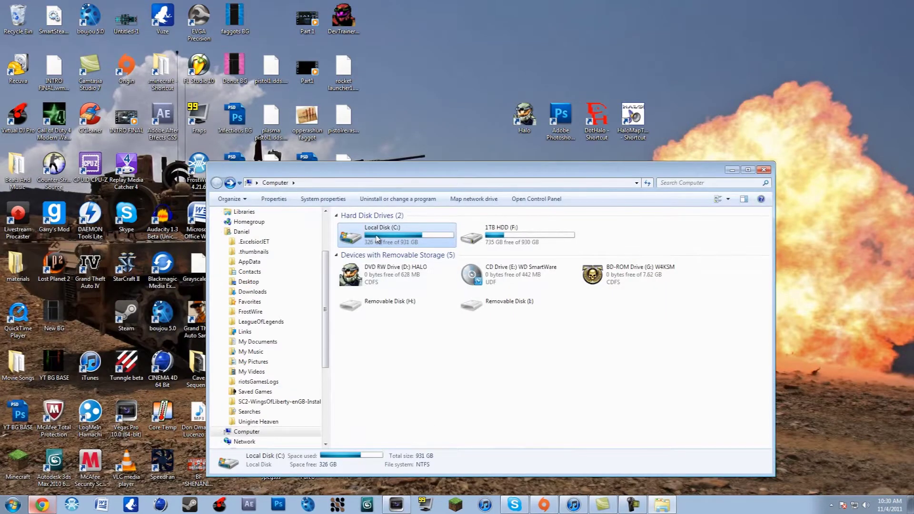
double_click(376, 239)
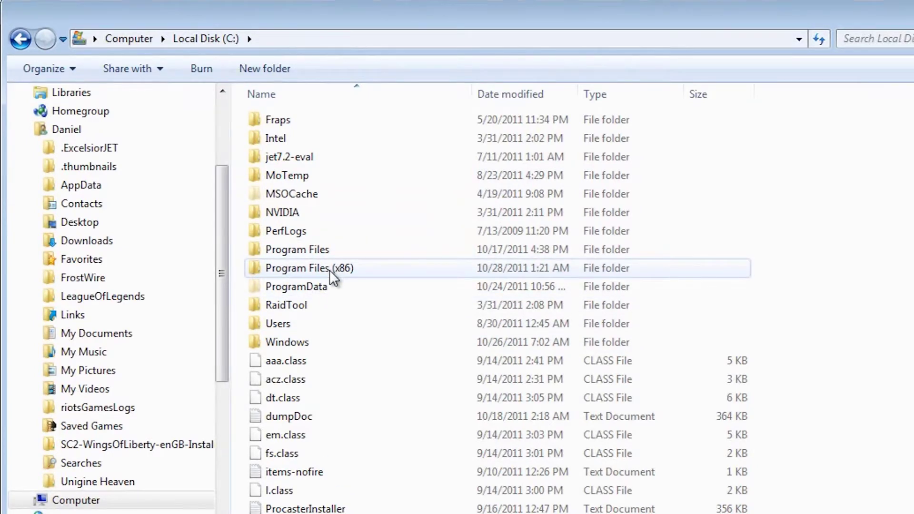
double_click(330, 270)
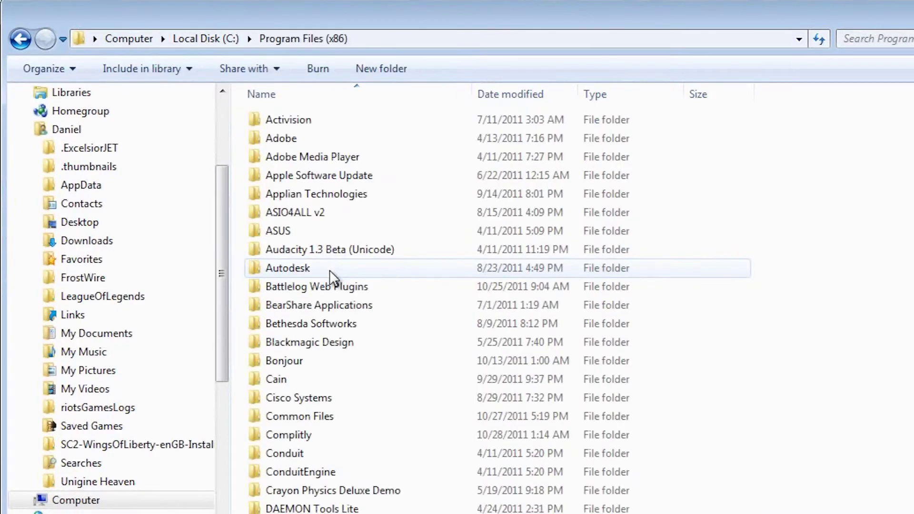
scroll(338, 269, down, 12)
scroll(338, 269, down, 5)
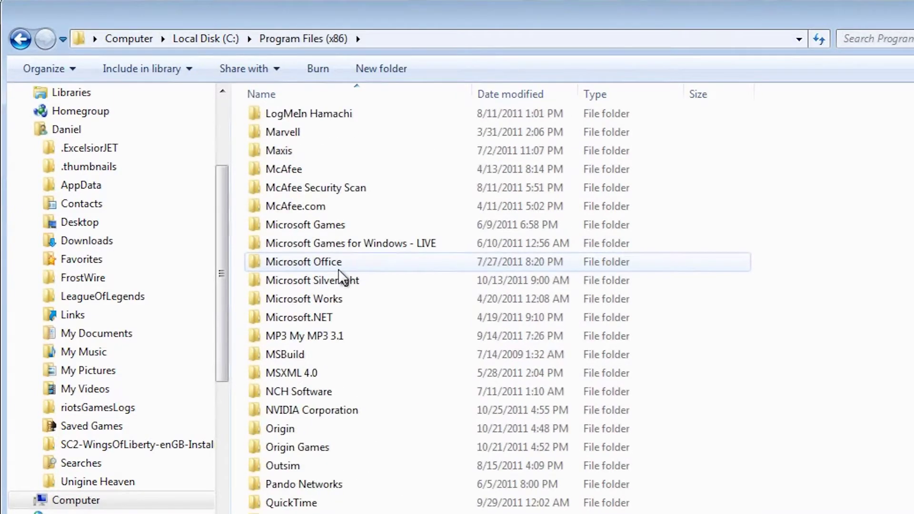
double_click(324, 224)
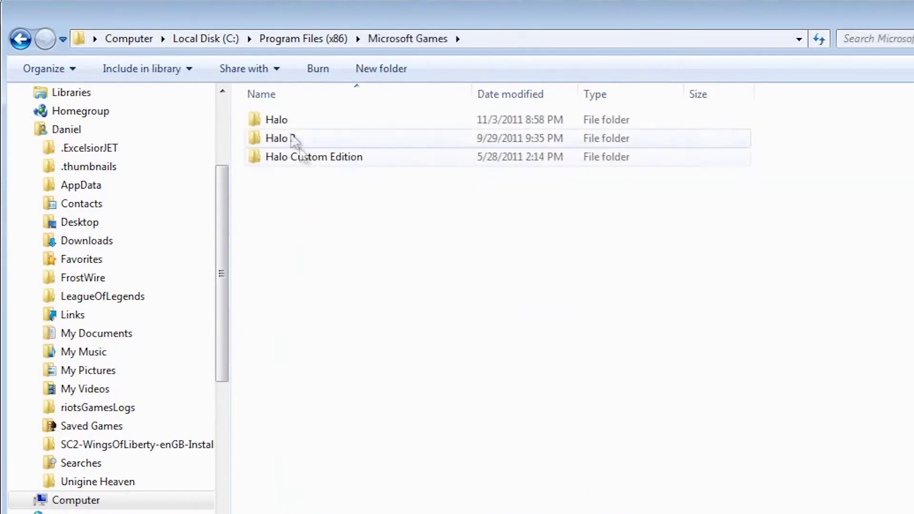
double_click(283, 121)
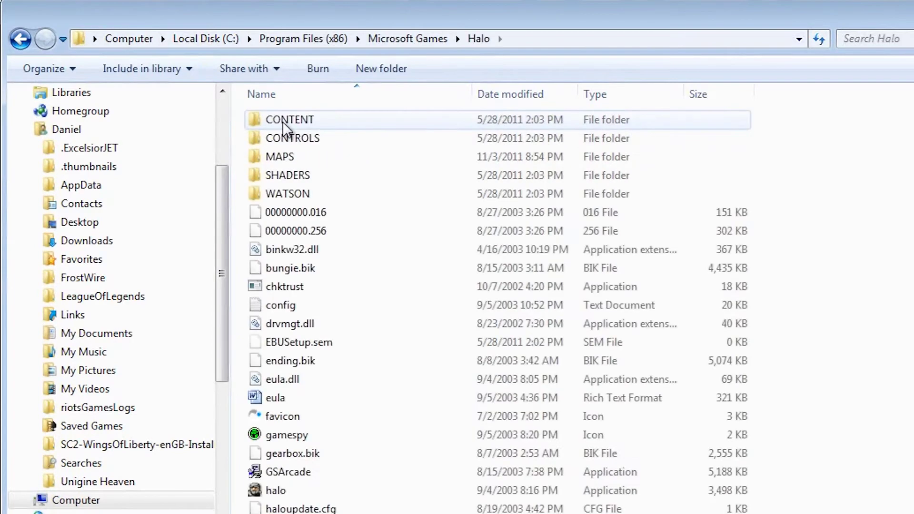
Inspect the MAPS folder's context menu, dismiss it and close the Halo window.
click(289, 151)
right_click(289, 151)
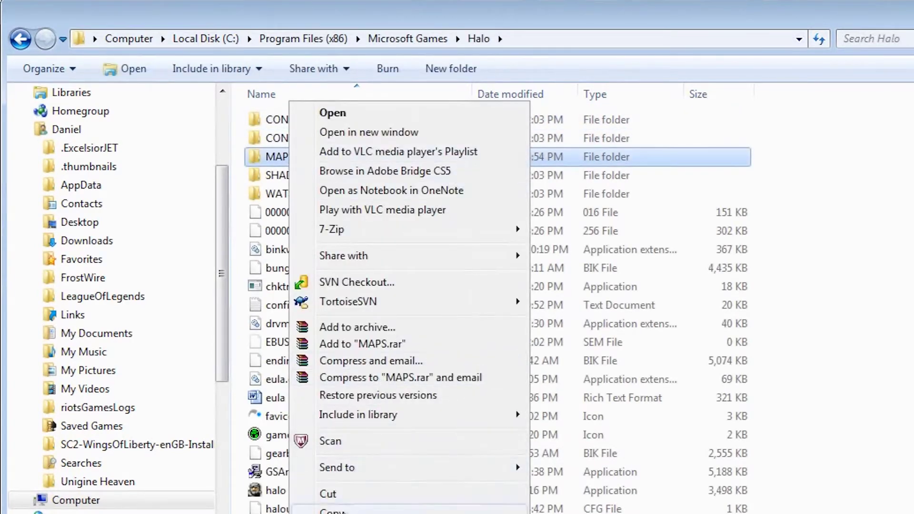
key(Escape)
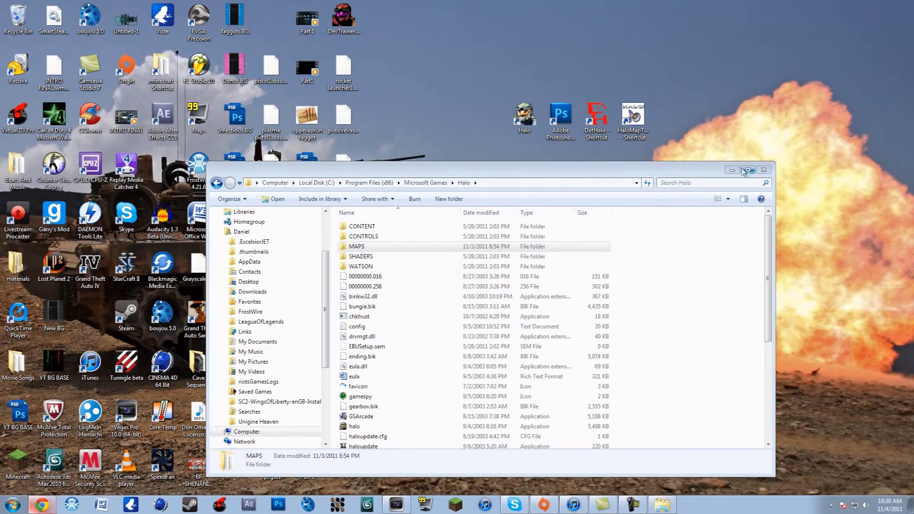
click(763, 170)
Stack Modded Maps directly above Clean Maps on the desktop.
drag(524, 215, 506, 269)
click(560, 216)
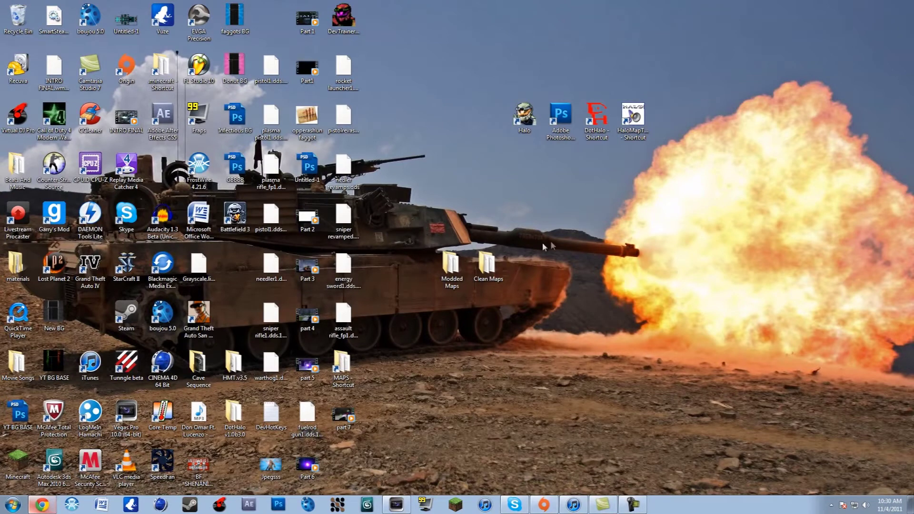
drag(434, 272, 434, 221)
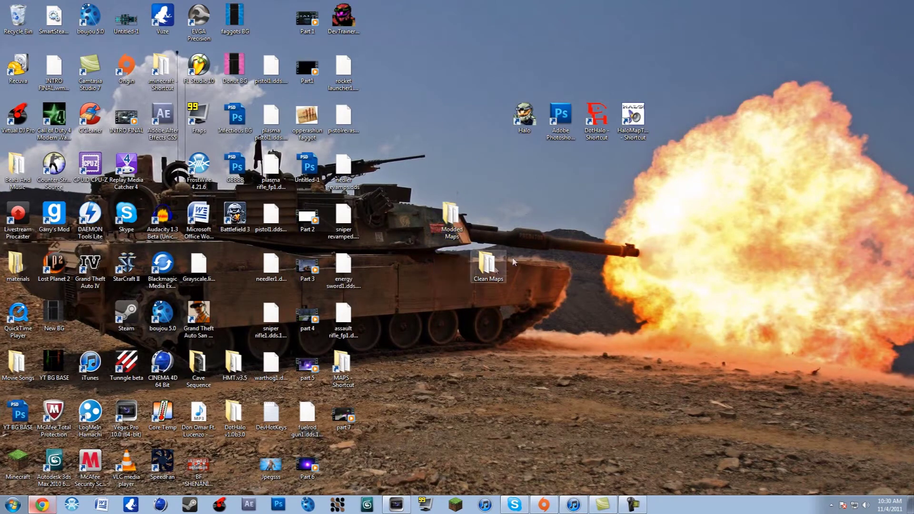
drag(498, 264, 461, 264)
click(568, 231)
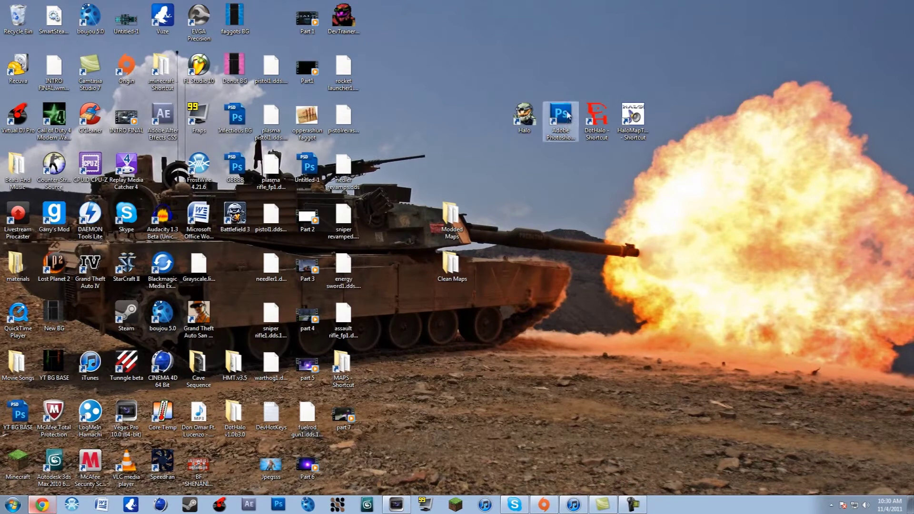
click(588, 117)
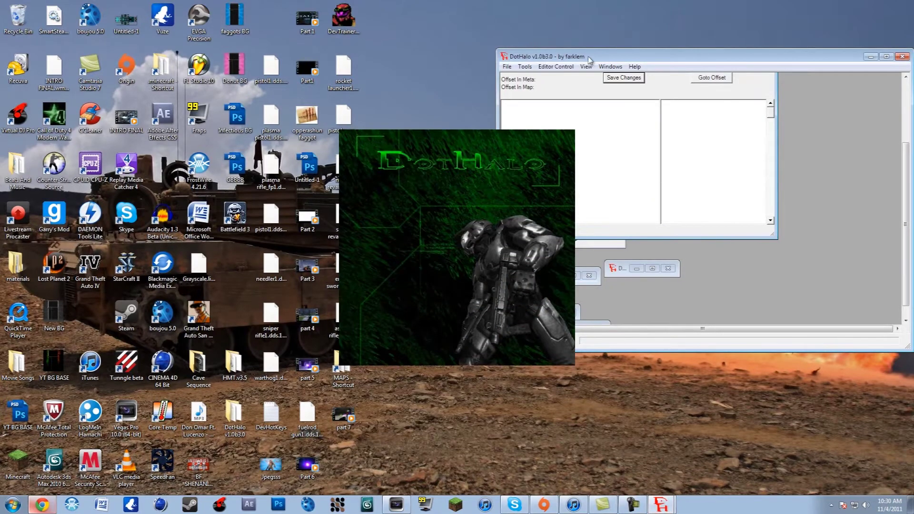
Reposition the DotHalo and hex editor windows on screen.
drag(589, 61, 525, 101)
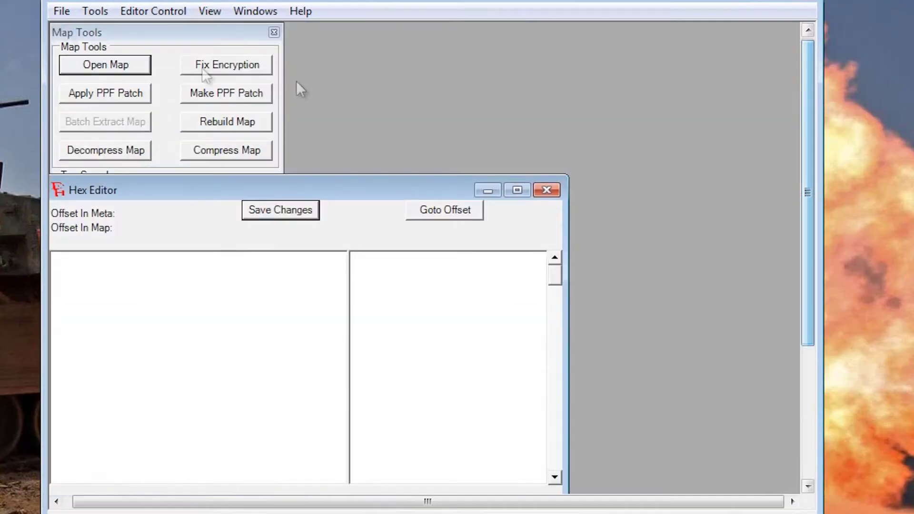
drag(525, 208, 689, 138)
drag(522, 67, 498, 67)
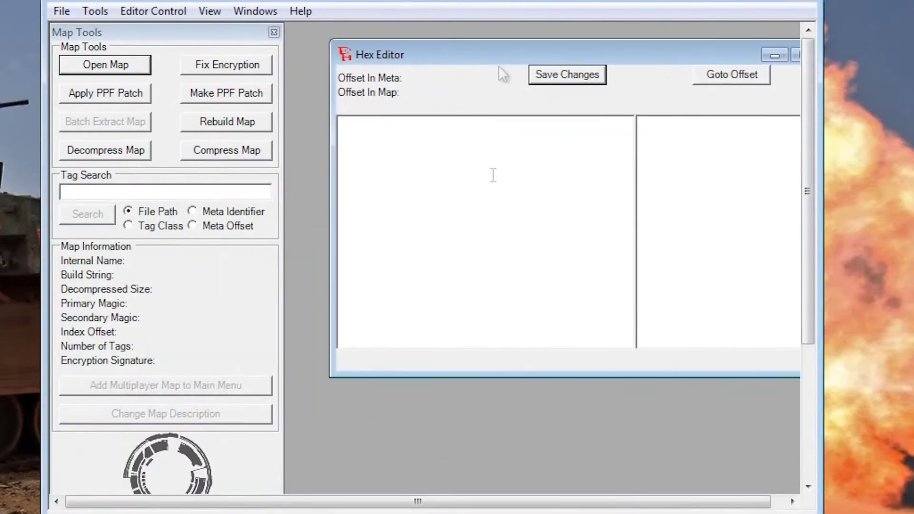
Open b40.map from the Modded Maps folder and view its map info.
click(82, 67)
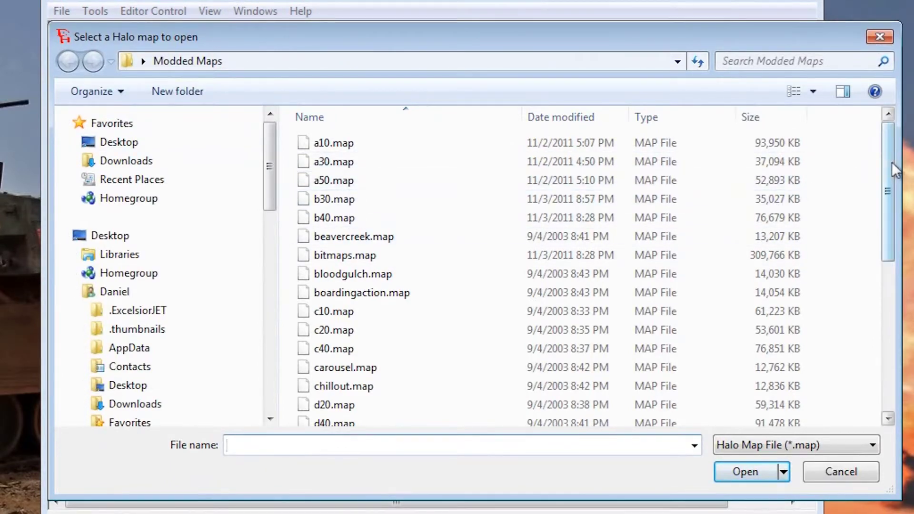
scroll(888, 182, down, 1)
scroll(881, 161, up, 1)
scroll(876, 190, down, 6)
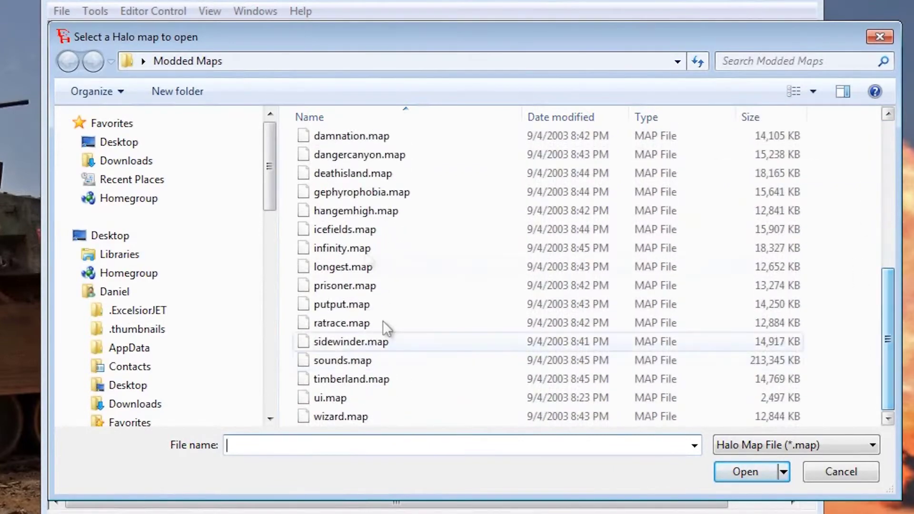
scroll(886, 324, up, 1)
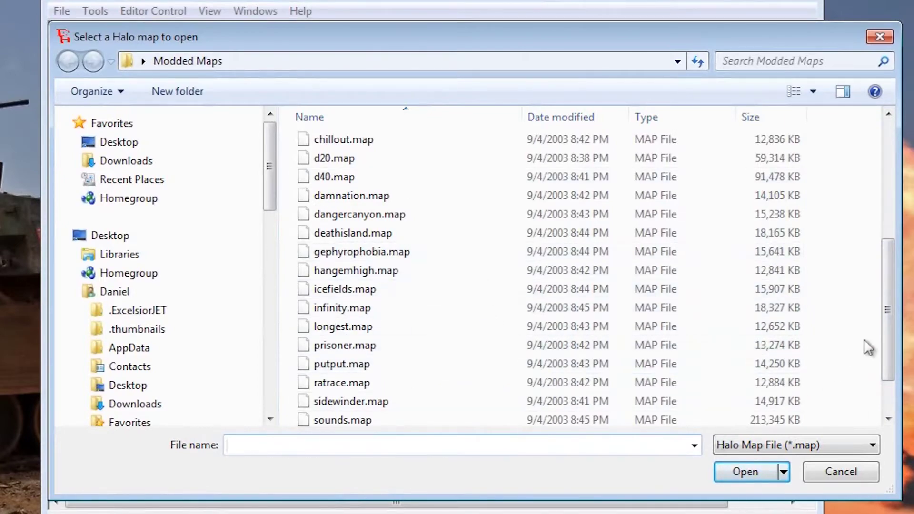
drag(888, 331, 895, 200)
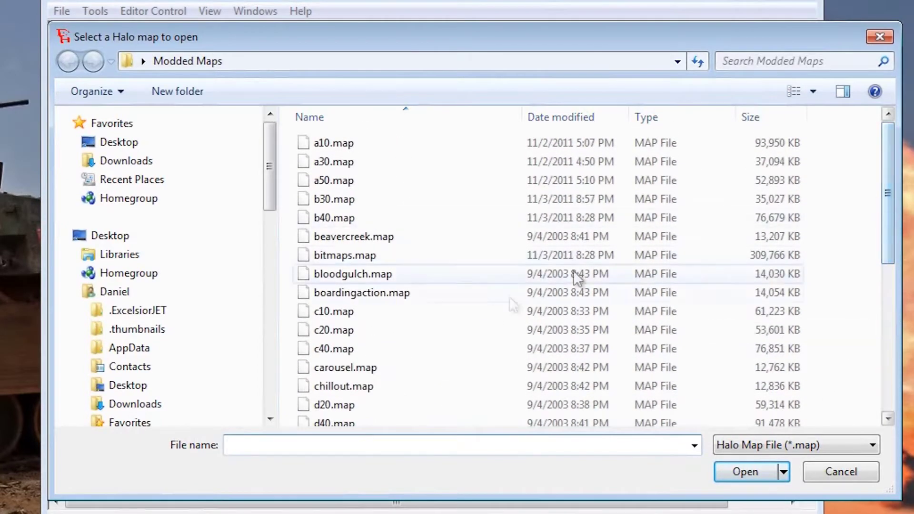
click(335, 219)
click(759, 473)
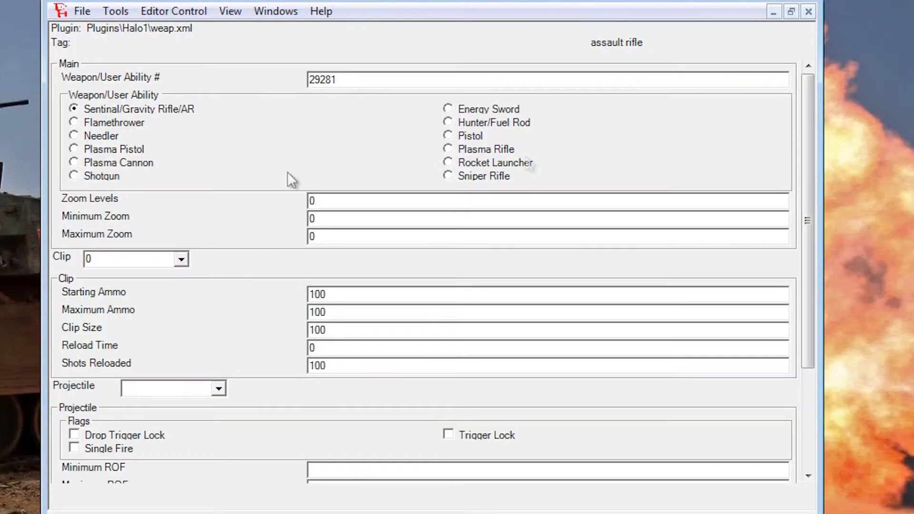
click(773, 13)
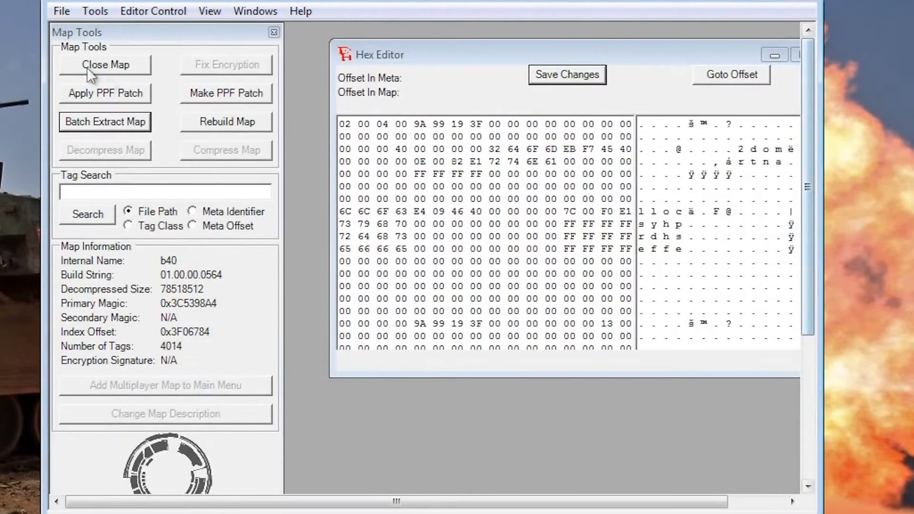
Close b40 and load c10.map from the Modded Maps folder instead.
click(87, 67)
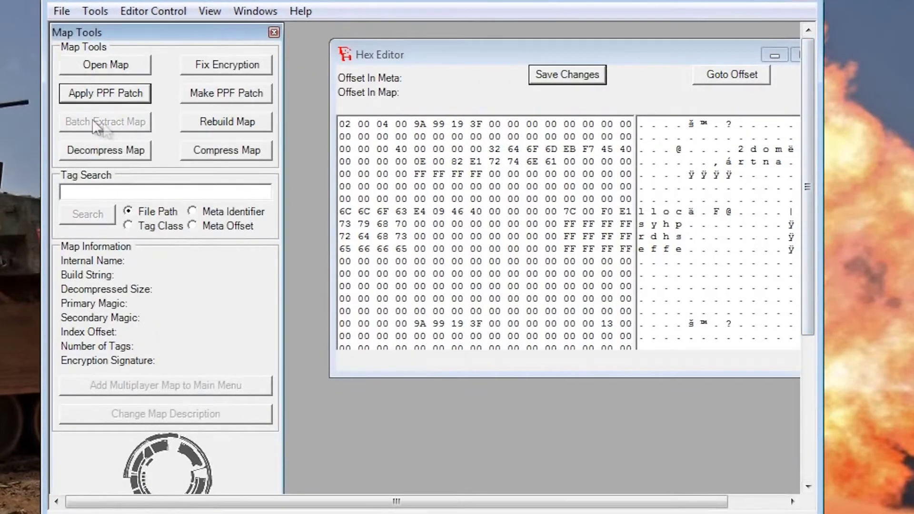
click(101, 65)
click(309, 312)
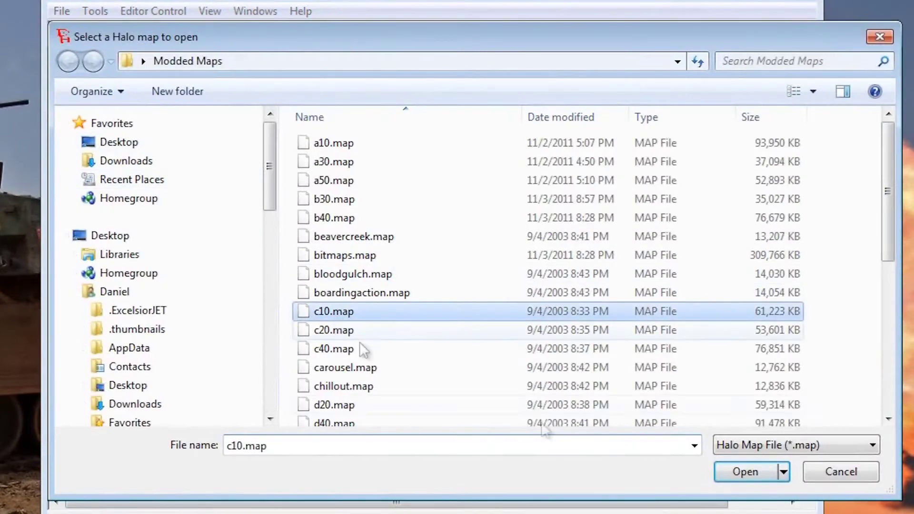
click(757, 468)
Open the weapons\shotgun\shotgun tag under [weap] Weapon and show clip entry 0.
drag(803, 169, 804, 325)
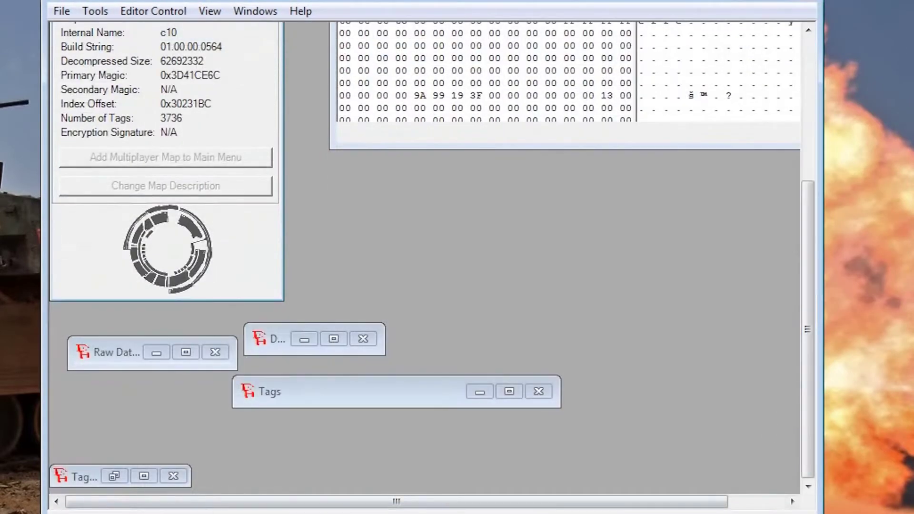
click(510, 391)
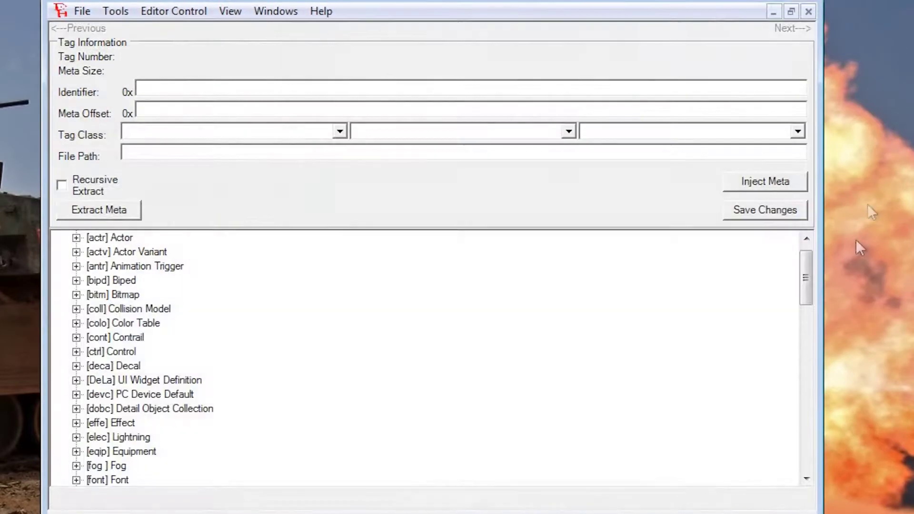
drag(806, 274, 806, 443)
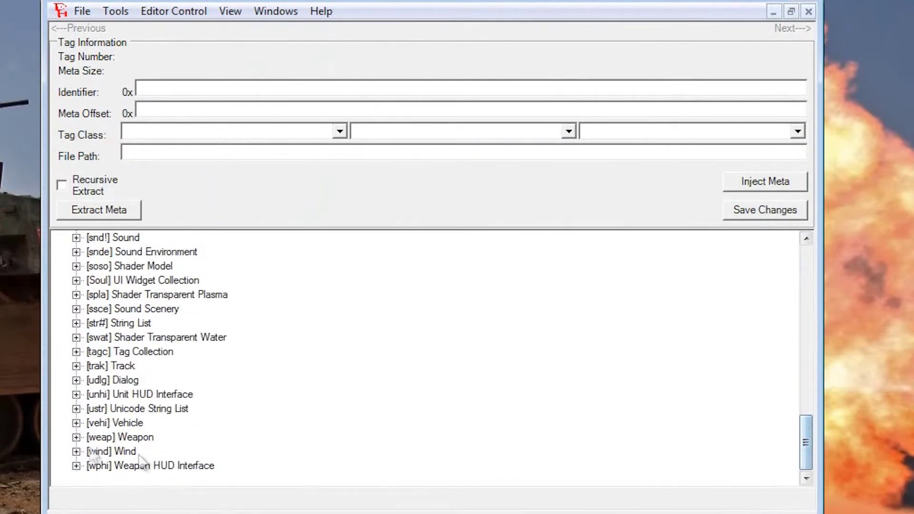
click(76, 437)
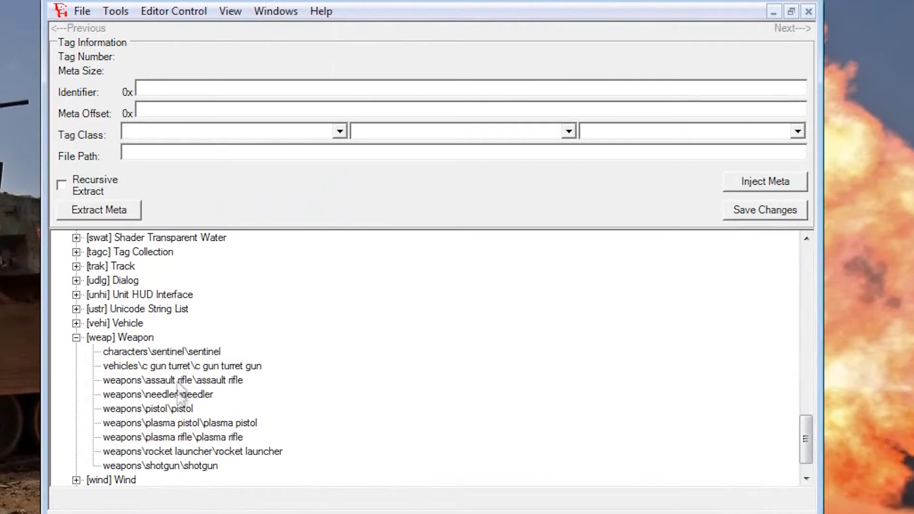
click(182, 467)
click(181, 260)
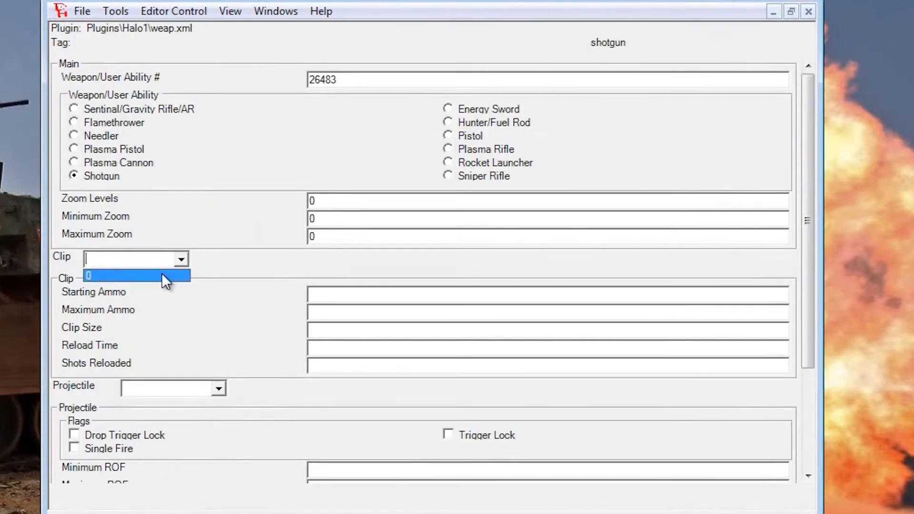
click(161, 273)
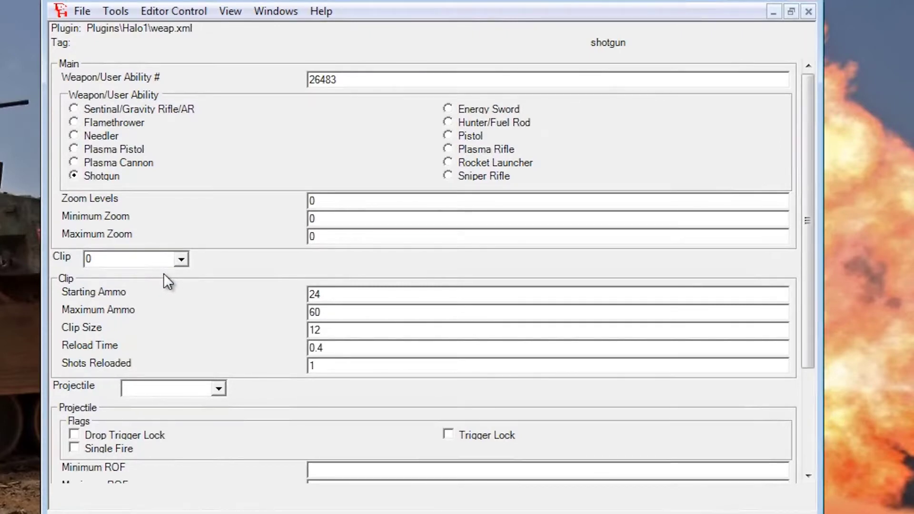
double_click(333, 294)
Enter 60 for Starting Ammo, Maximum Ammo and Clip Size, and 0 for Reload Time.
text(60)
key(Tab)
text(60)
key(Tab)
text(60)
key(Tab)
text(0)
click(218, 389)
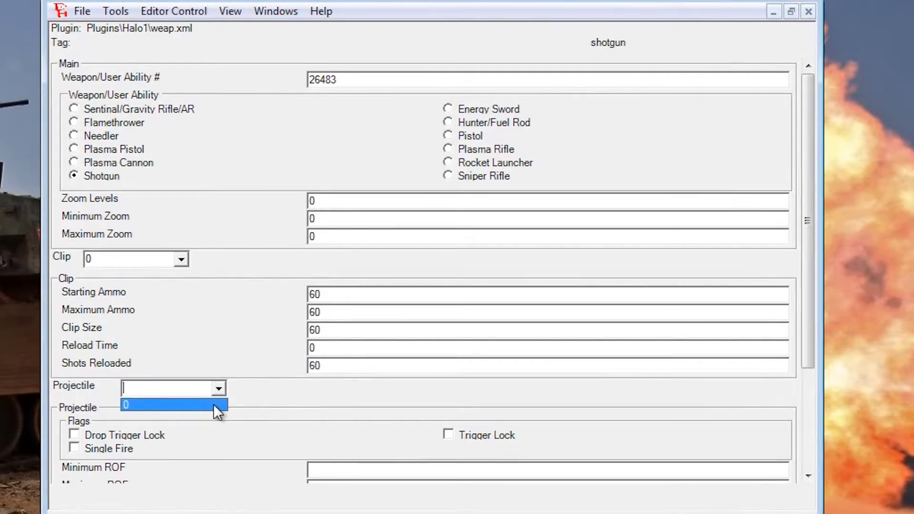
In projectile entry 0, set Ammo per Shot to 0 and Projectiles Fired to 60.
click(214, 405)
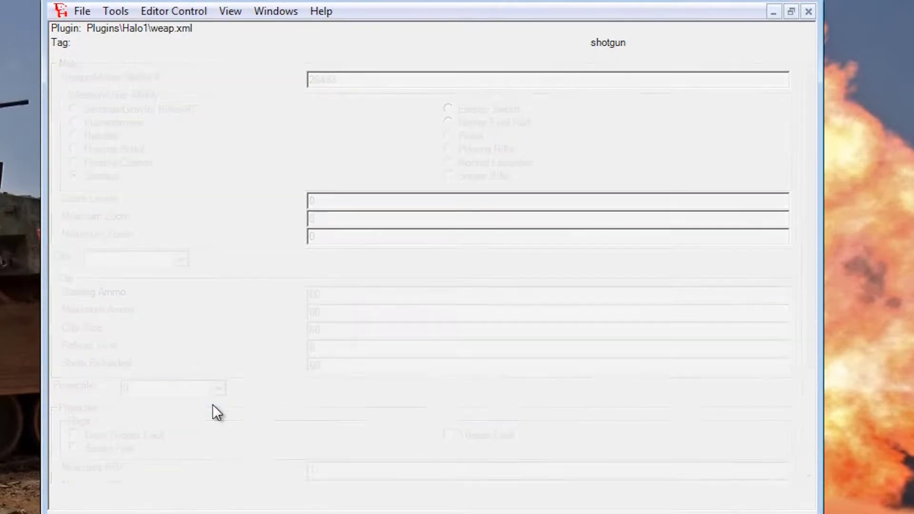
drag(806, 186, 801, 318)
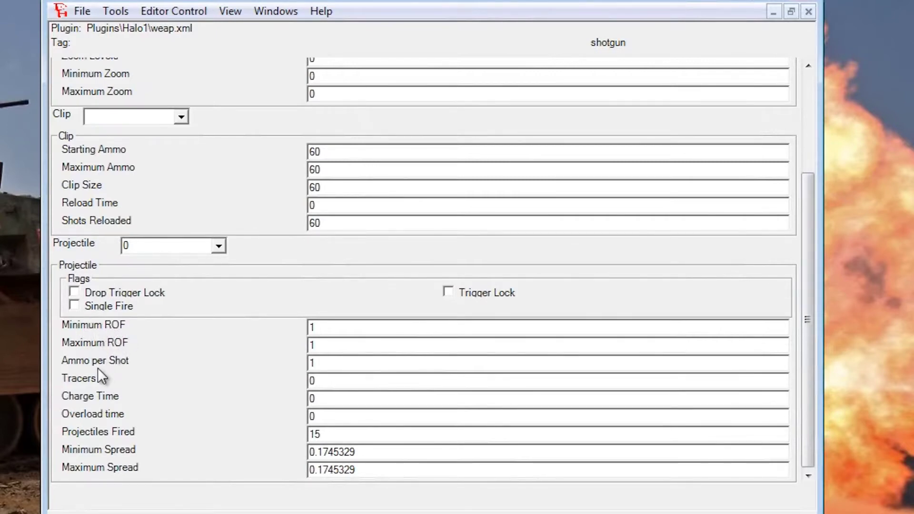
double_click(314, 363)
text(0)
double_click(315, 433)
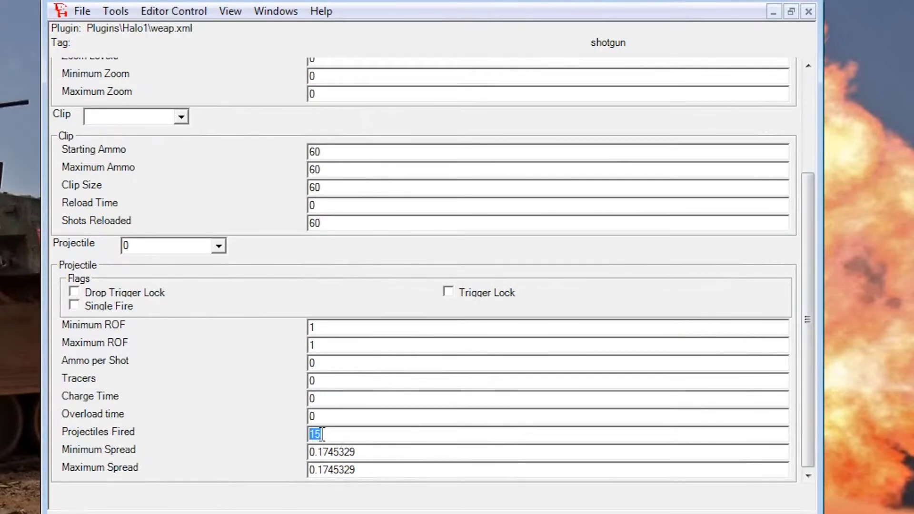
text(60)
drag(337, 435, 257, 438)
click(339, 433)
drag(326, 327, 295, 338)
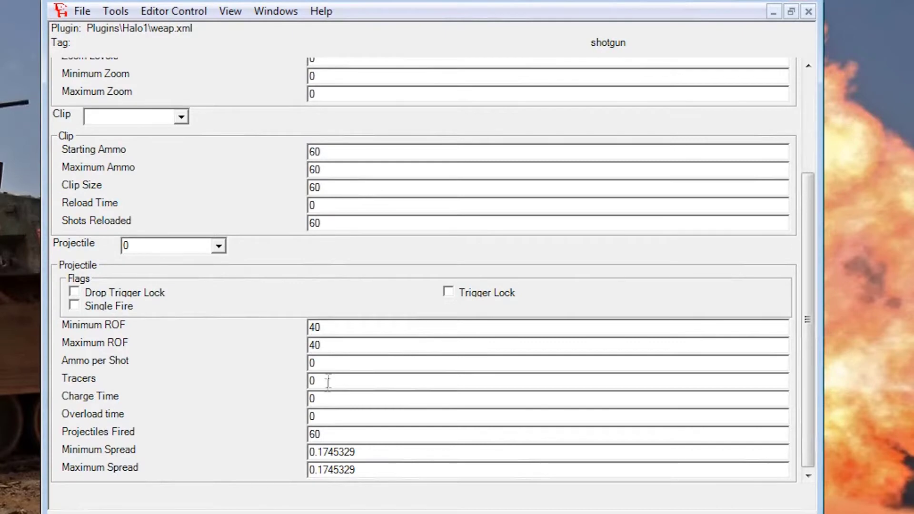
Change Minimum Spread and Maximum Spread from 0.1745329 to 0.2.
drag(357, 451, 307, 452)
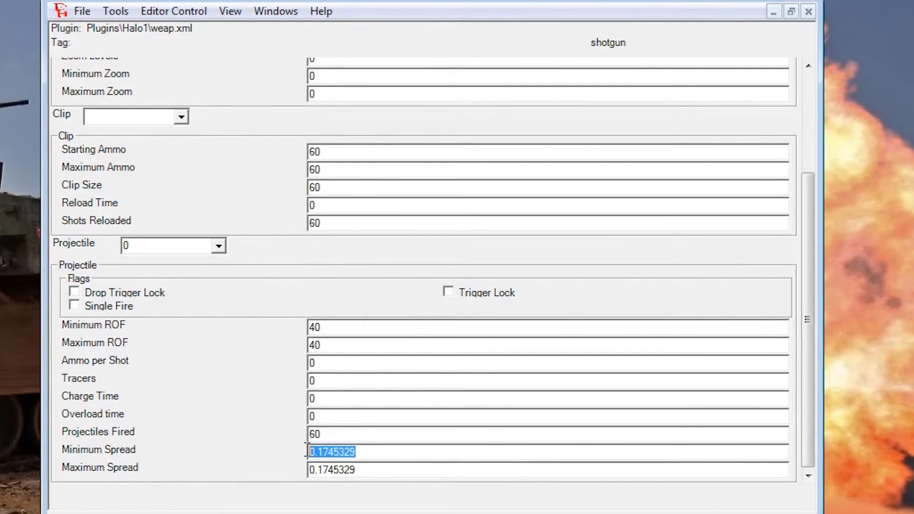
click(361, 452)
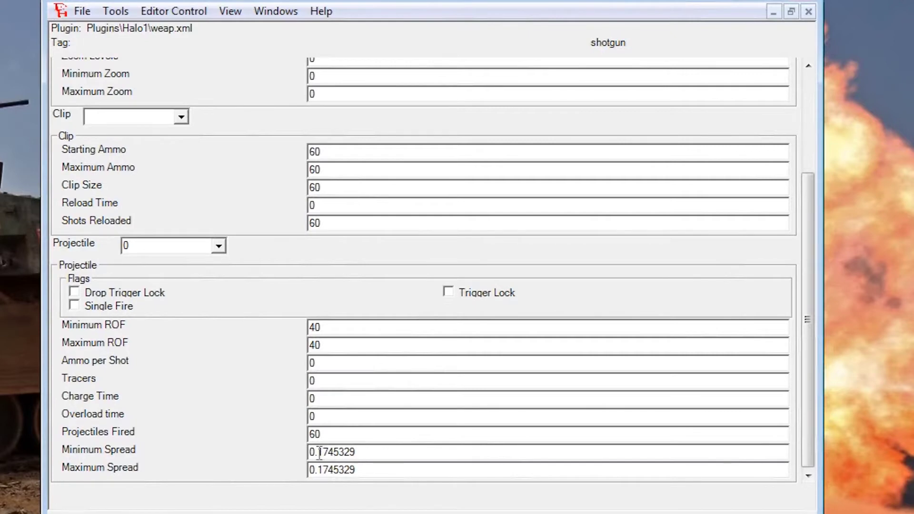
drag(319, 452, 374, 454)
click(374, 454)
drag(373, 452, 318, 455)
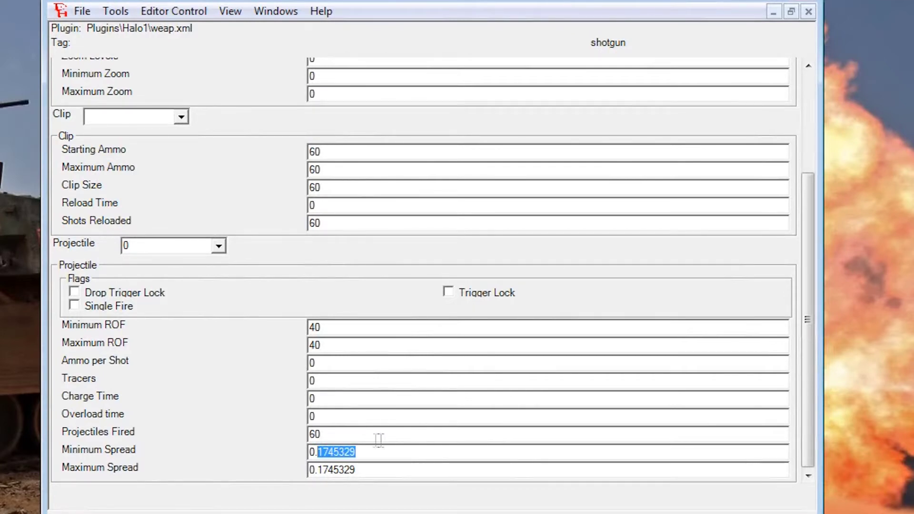
click(362, 471)
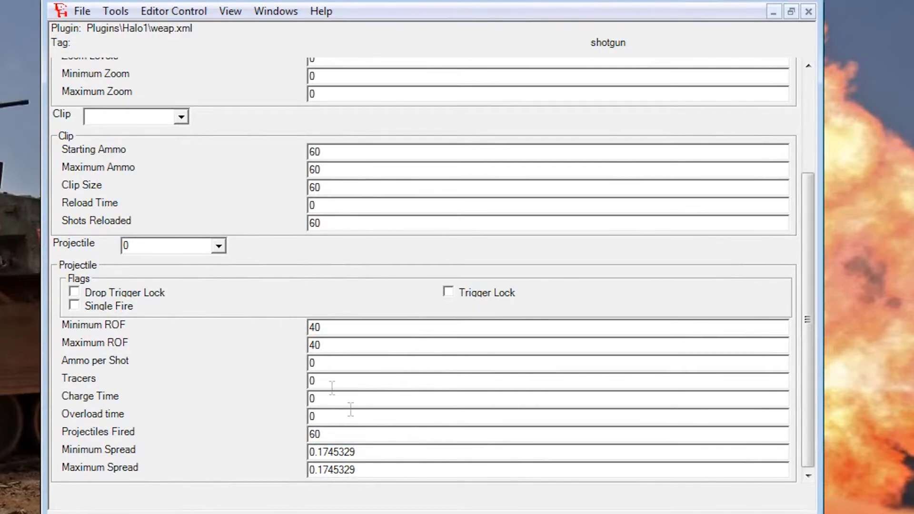
drag(377, 452, 318, 452)
click(320, 452)
text(2)
drag(419, 471, 157, 476)
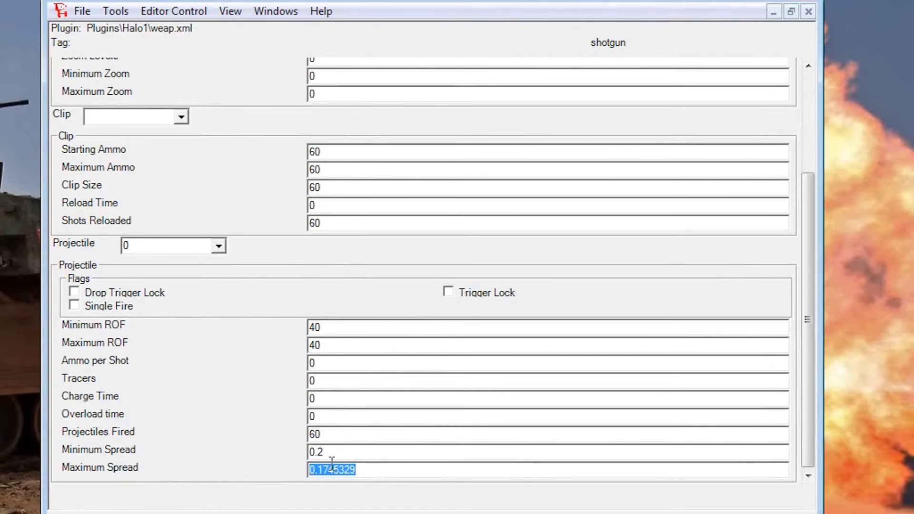
text(0.2)
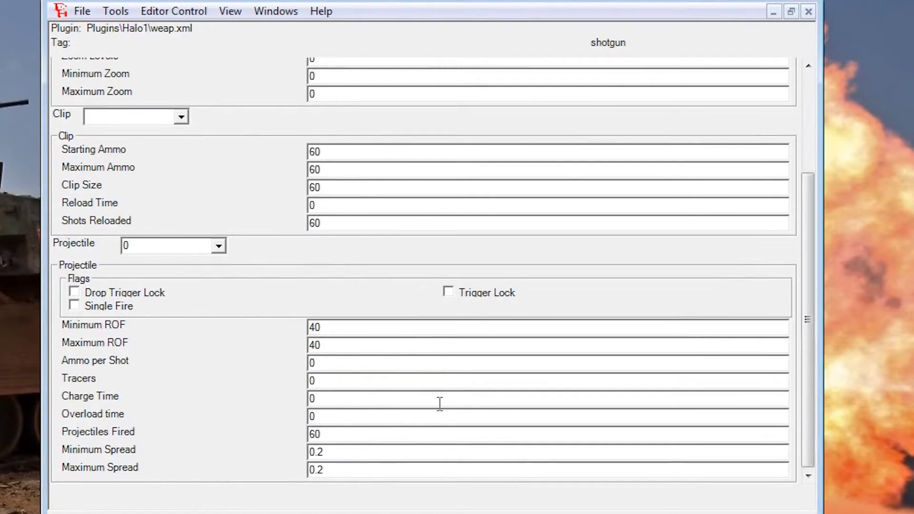
drag(815, 372, 834, 157)
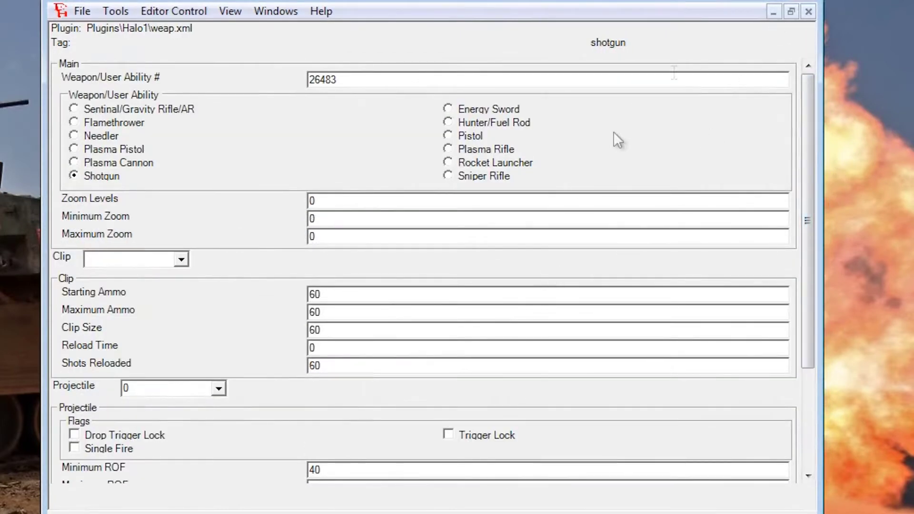
Minimize the shotgun editor, restore the Tags window and collapse the Weapon group.
click(774, 12)
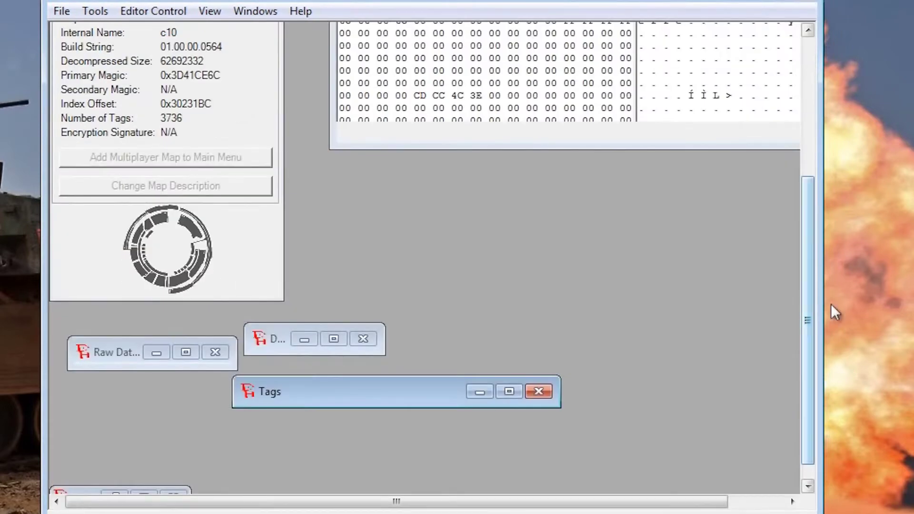
drag(812, 313, 809, 166)
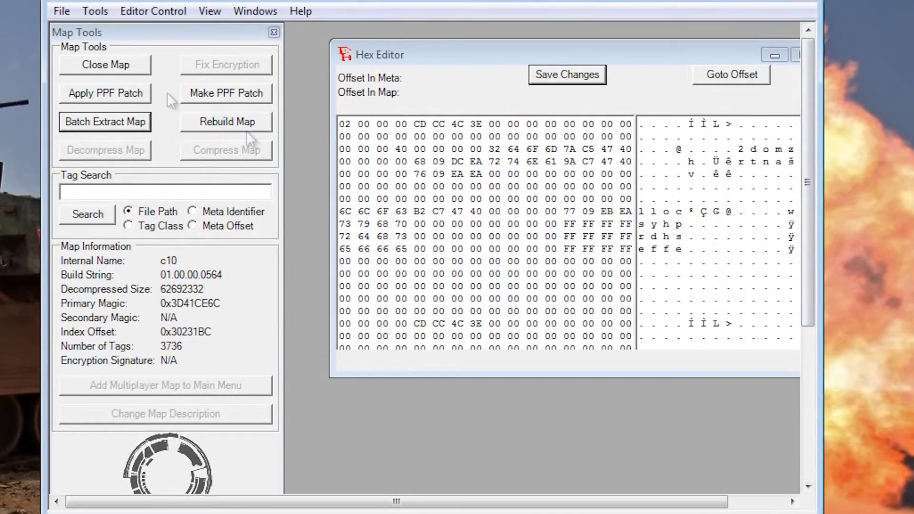
drag(812, 164, 787, 432)
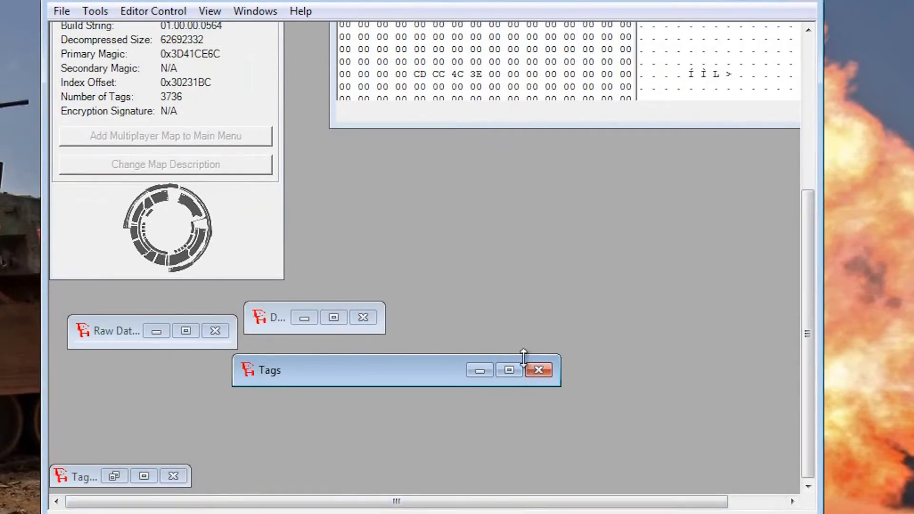
click(509, 370)
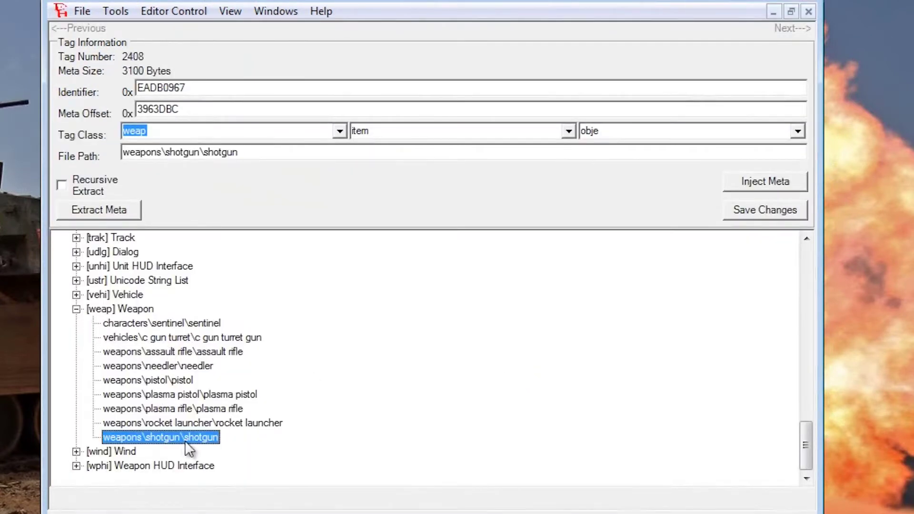
click(76, 309)
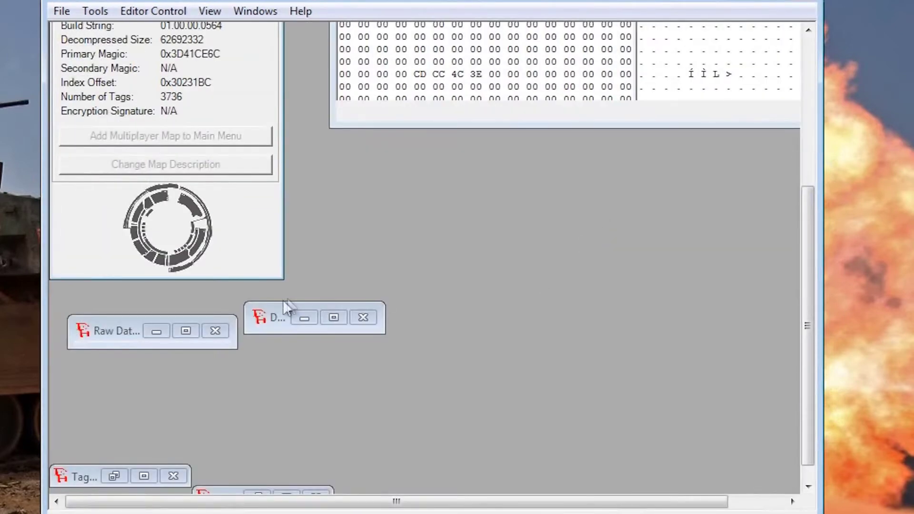
Bring up the shotgun's Dependency Information window and maximize it.
double_click(275, 313)
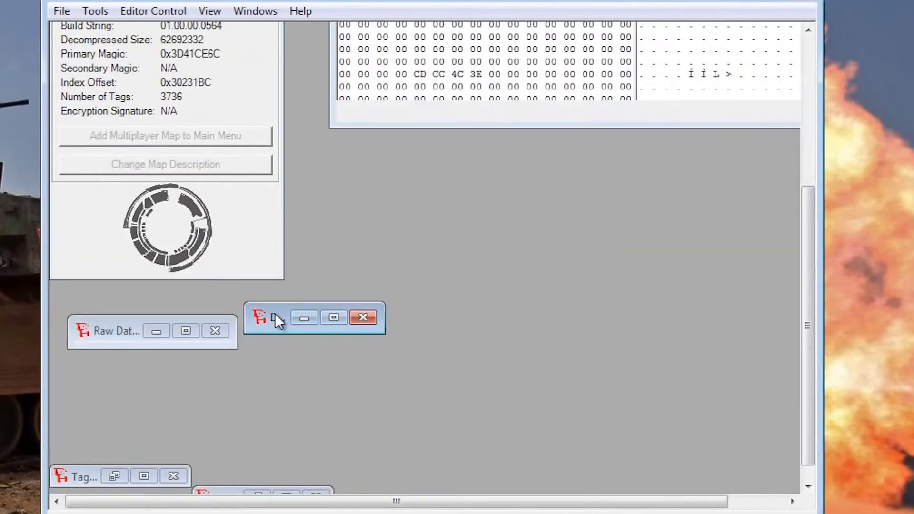
click(772, 12)
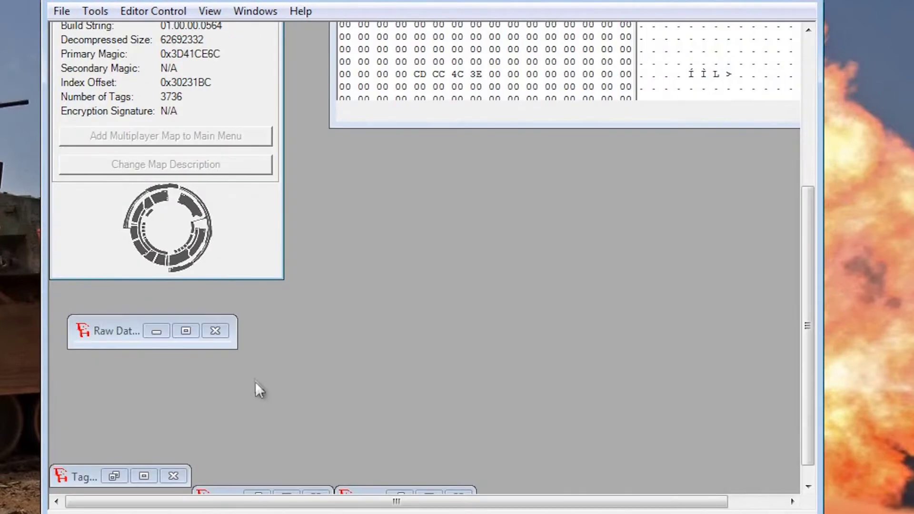
scroll(807, 371, down, 1)
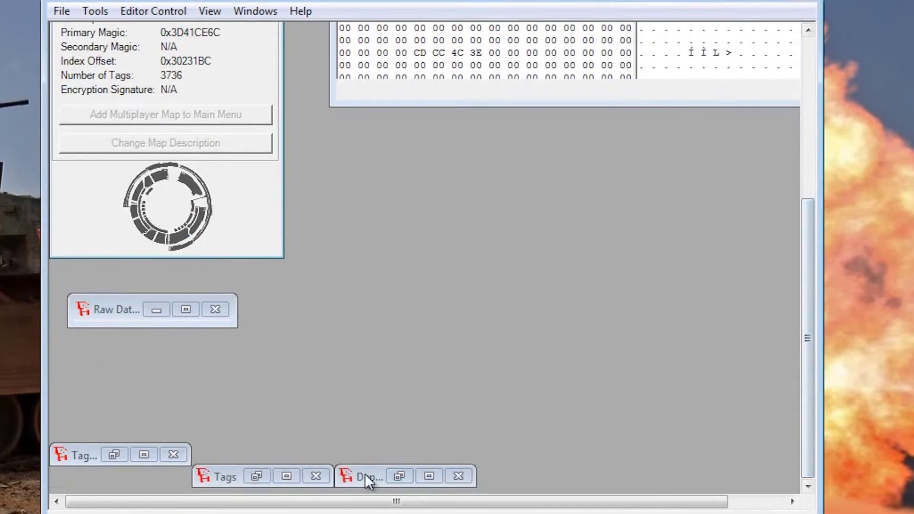
drag(364, 476, 376, 303)
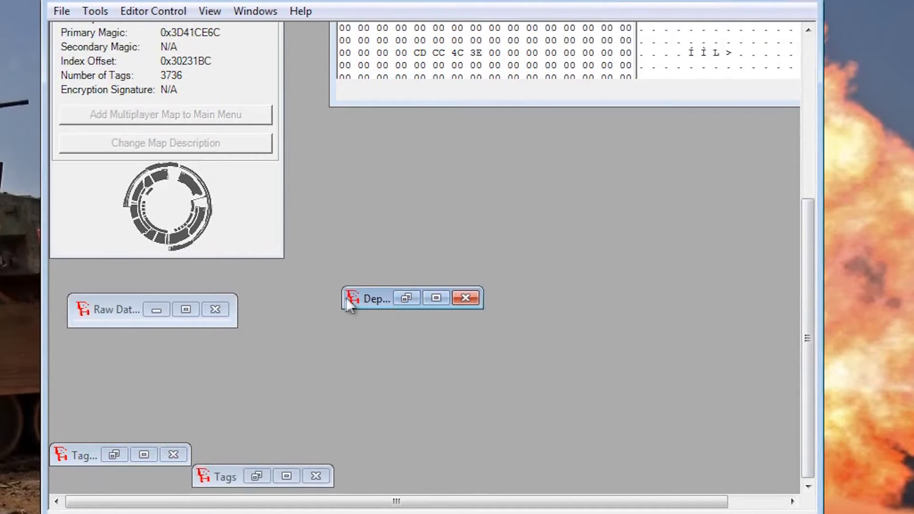
click(434, 298)
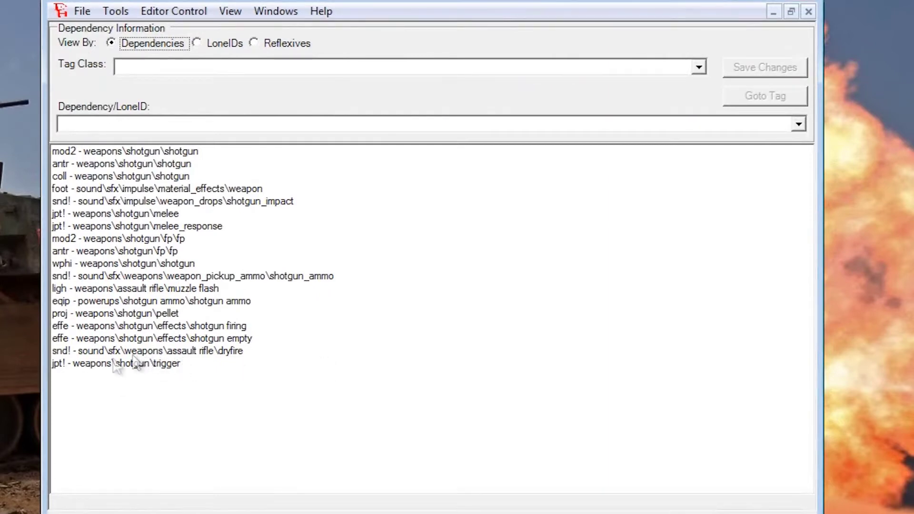
Select the proj weapons\shotgun\pellet dependency and list the replacement projectiles.
click(95, 338)
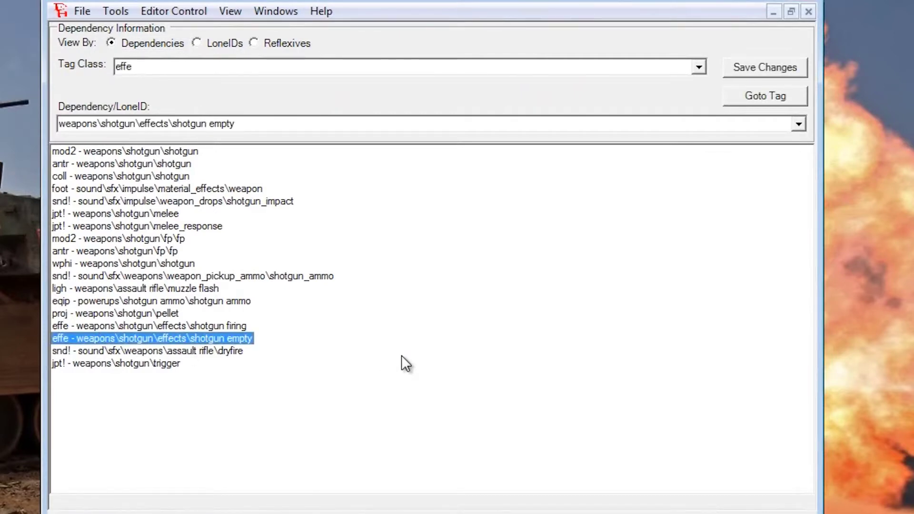
key(Down)
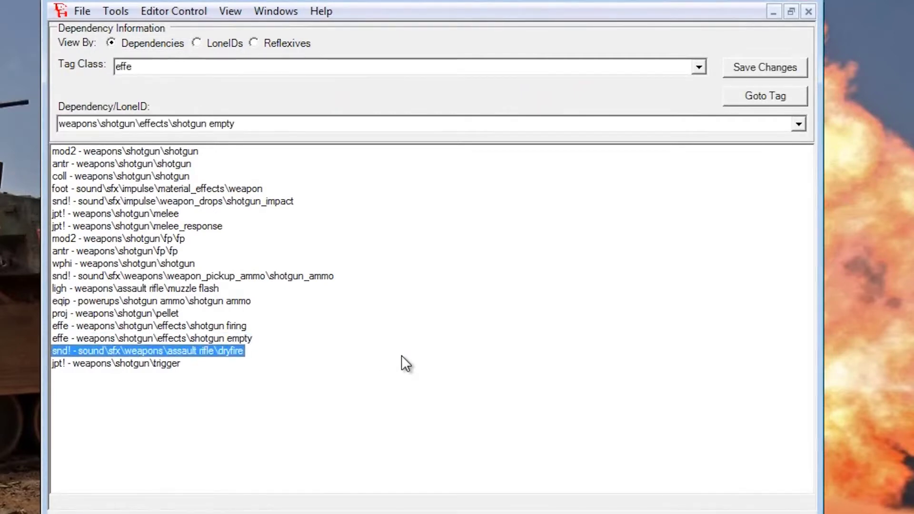
click(241, 325)
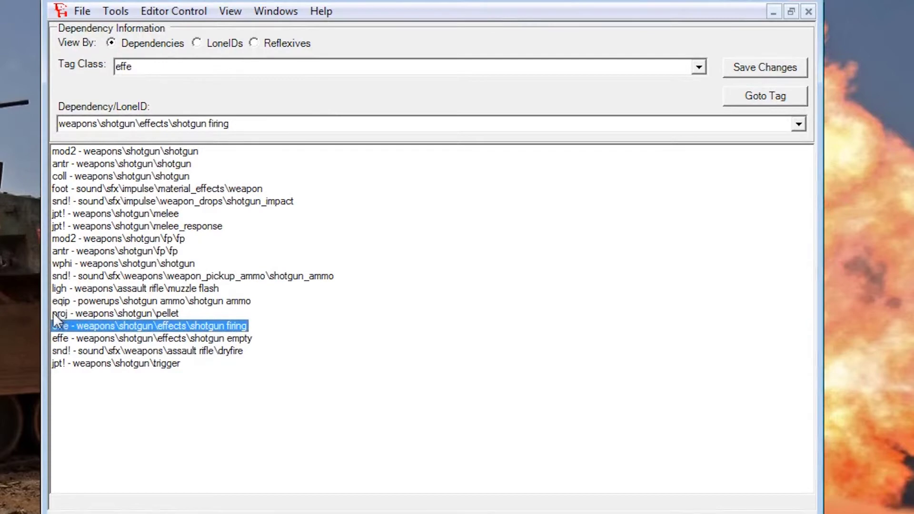
click(75, 315)
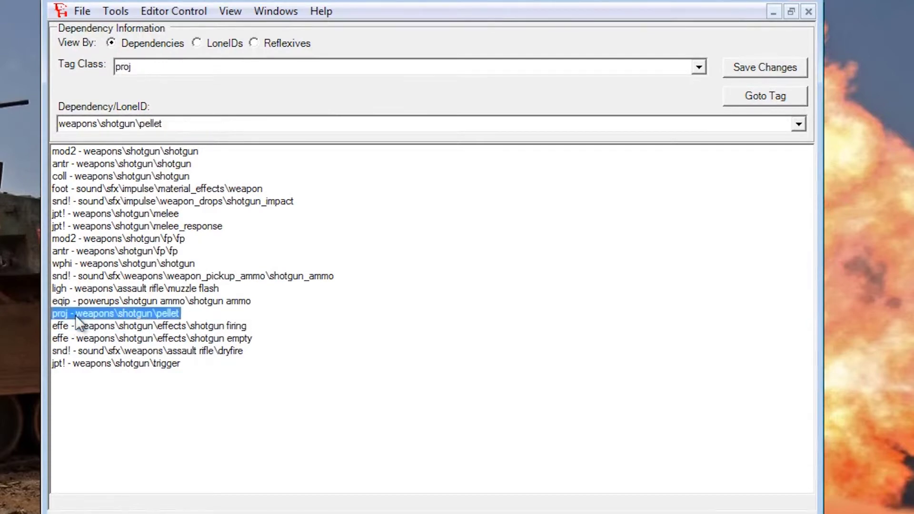
click(798, 124)
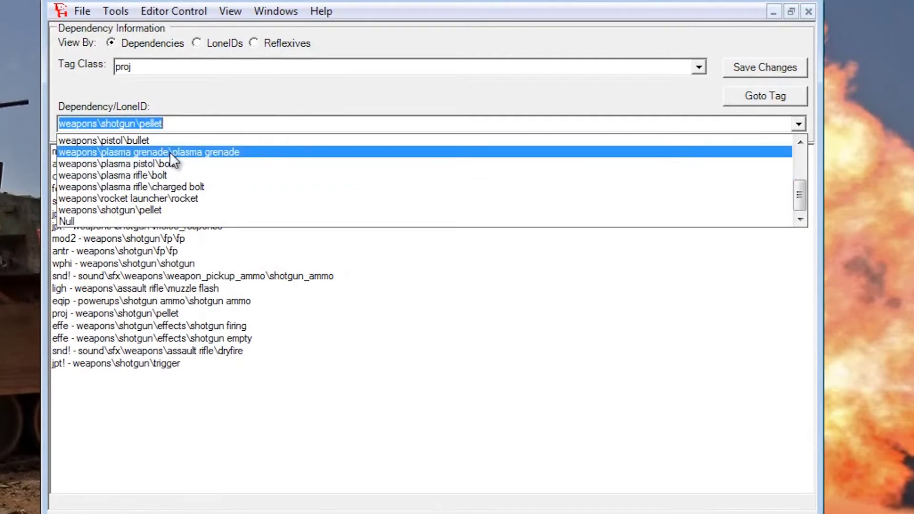
Swap the shotgun's projectile dependency to characters\sentinel\beam, saving the change, and minimize the dependency window.
scroll(169, 152, up, 1)
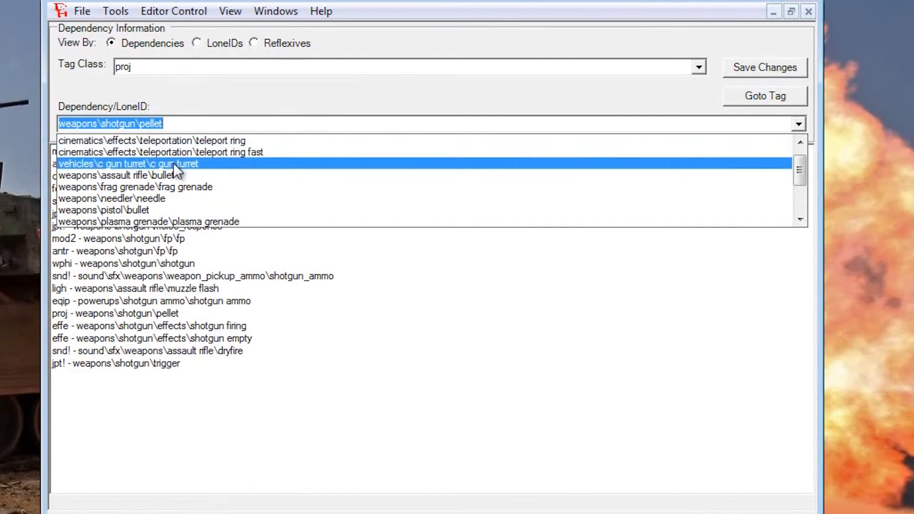
scroll(174, 162, up, 1)
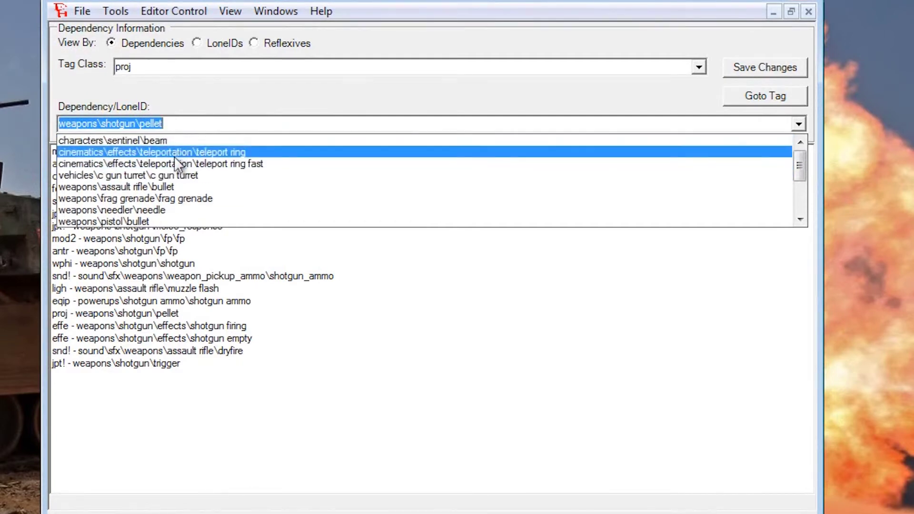
click(176, 141)
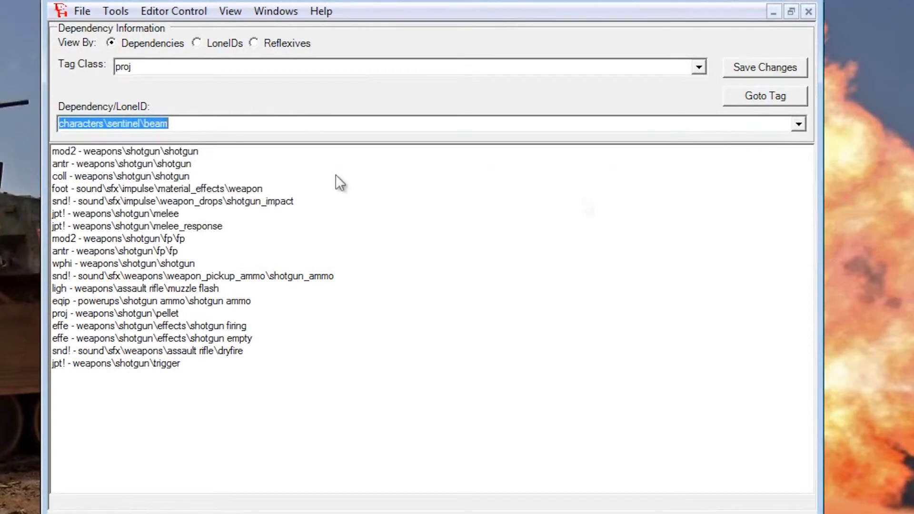
click(750, 72)
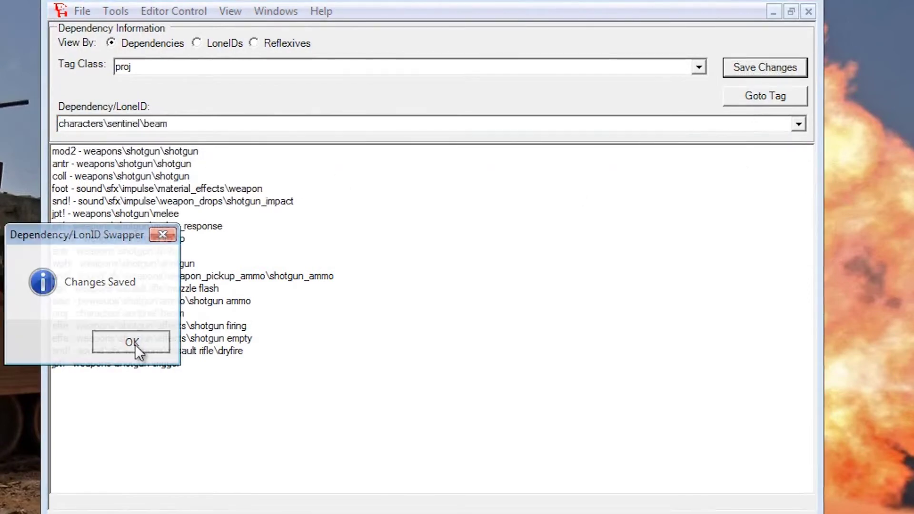
click(135, 347)
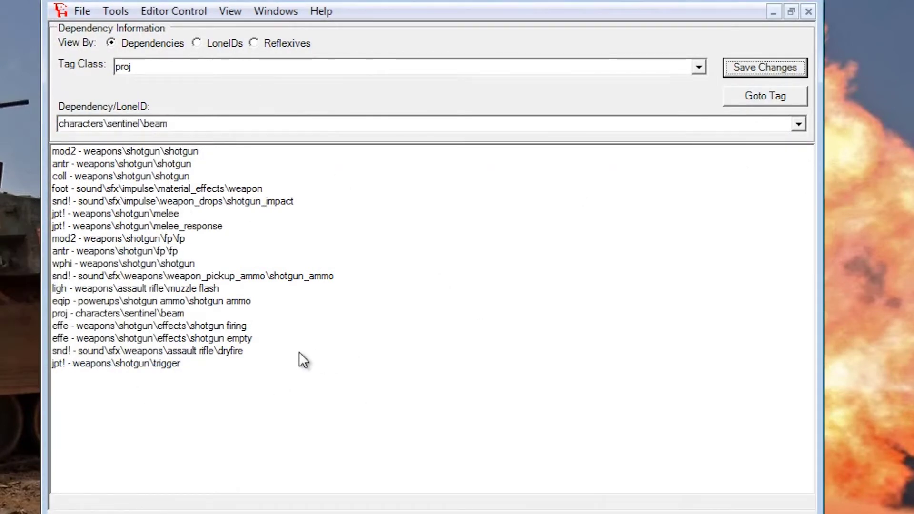
click(774, 12)
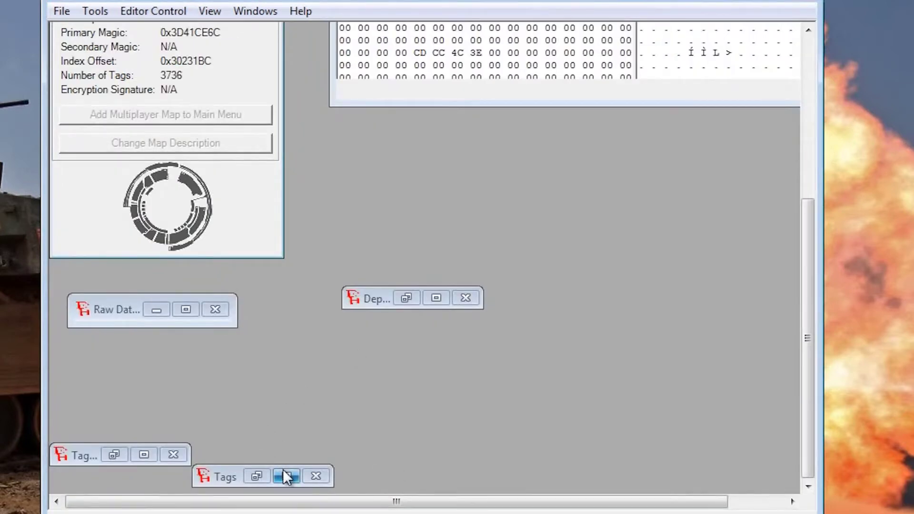
click(436, 298)
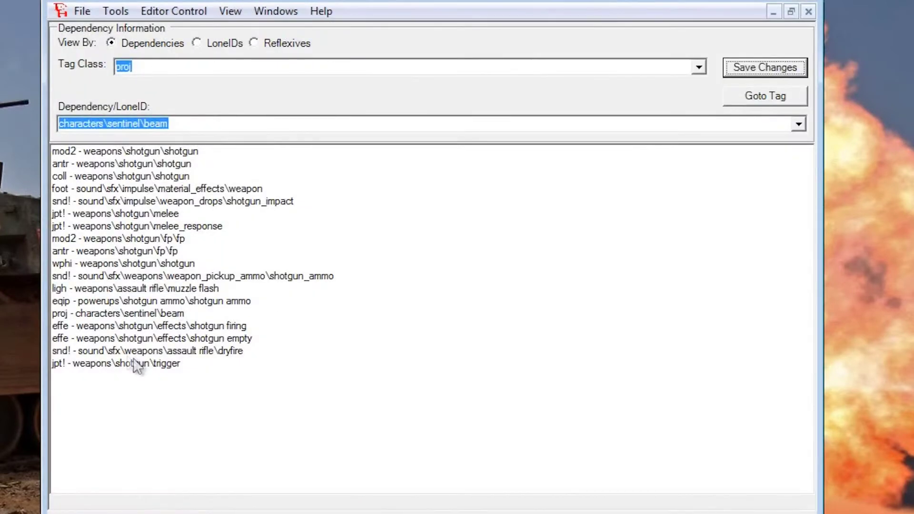
click(88, 314)
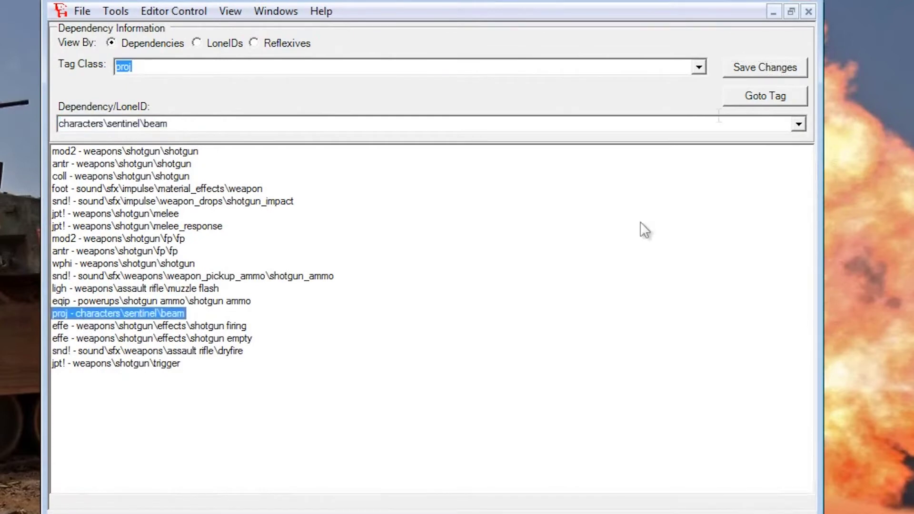
click(786, 71)
click(129, 341)
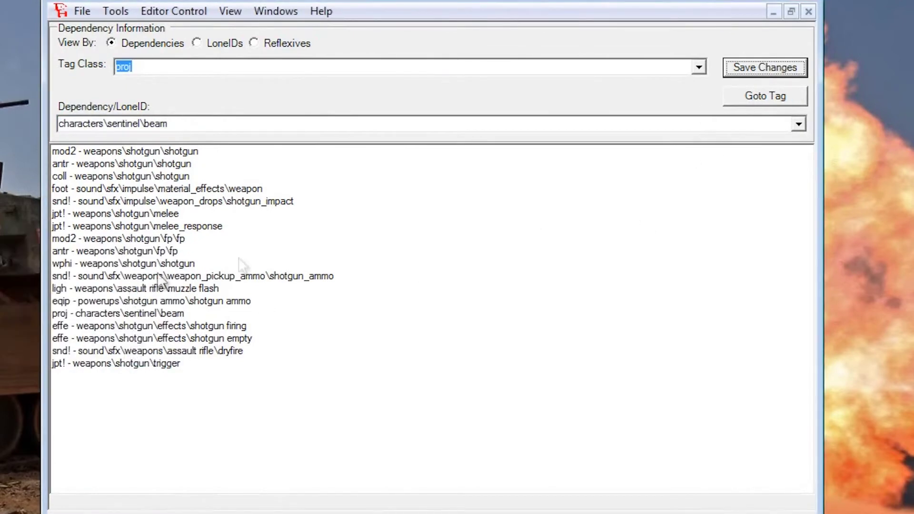
click(773, 12)
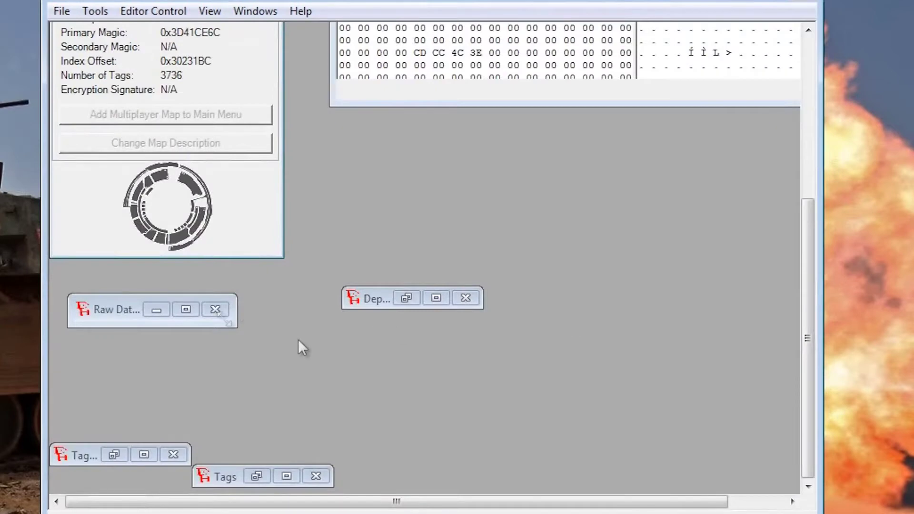
drag(809, 347, 832, 141)
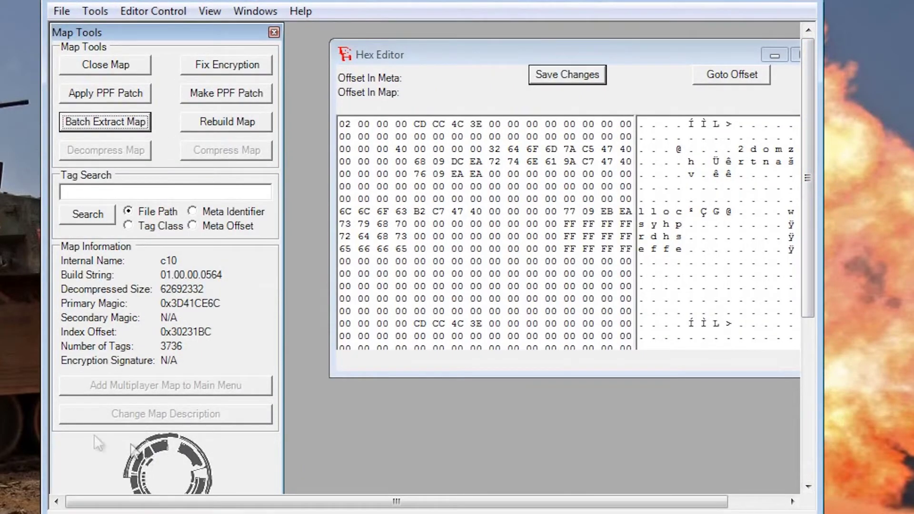
Reposition and resize the Hex Editor beside the map info, scroll its hex view, then minimize it.
click(790, 123)
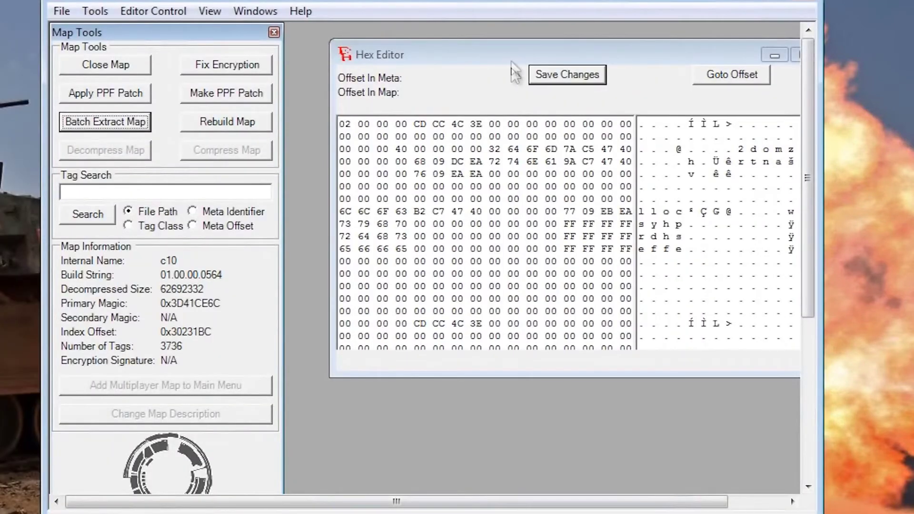
drag(517, 72, 352, 69)
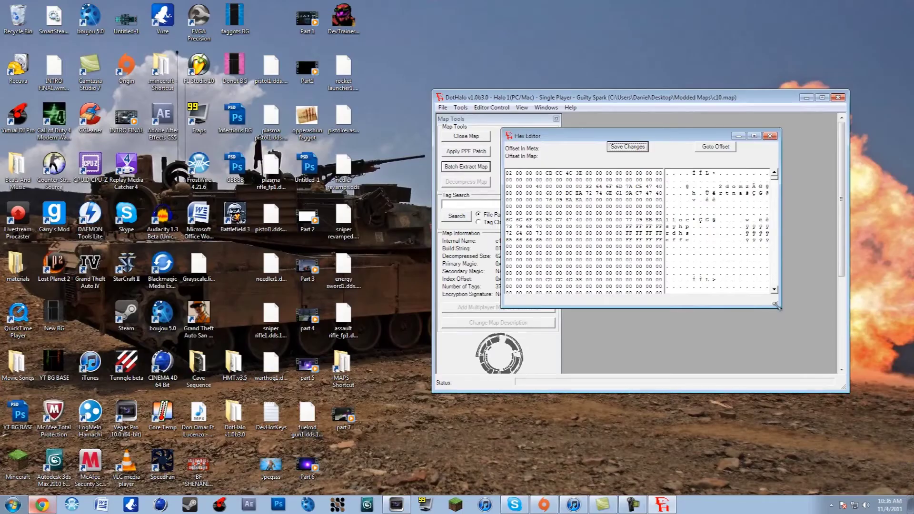
drag(690, 384, 756, 473)
click(821, 97)
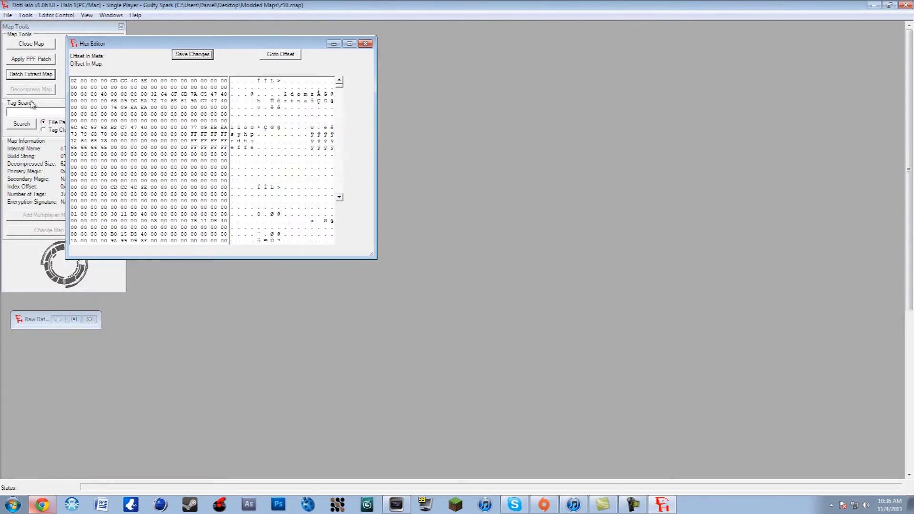
drag(106, 43, 202, 36)
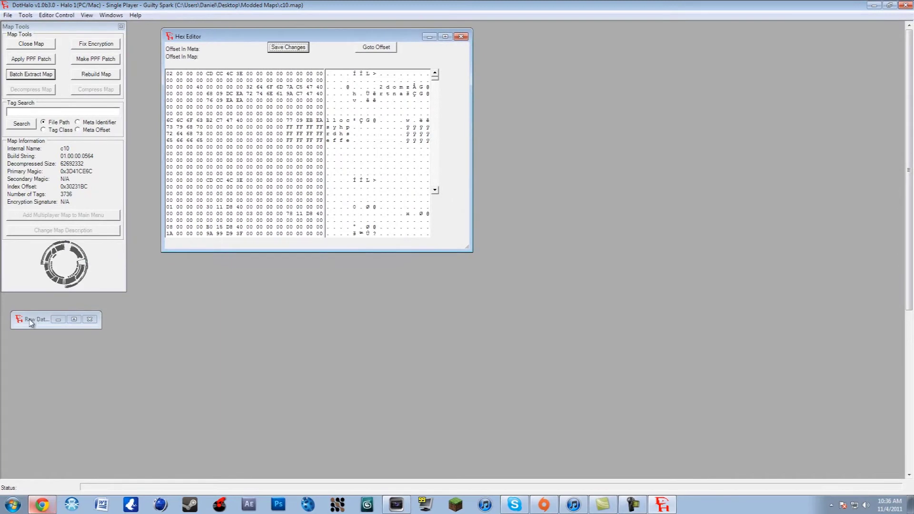
drag(34, 319, 343, 351)
drag(409, 357, 681, 355)
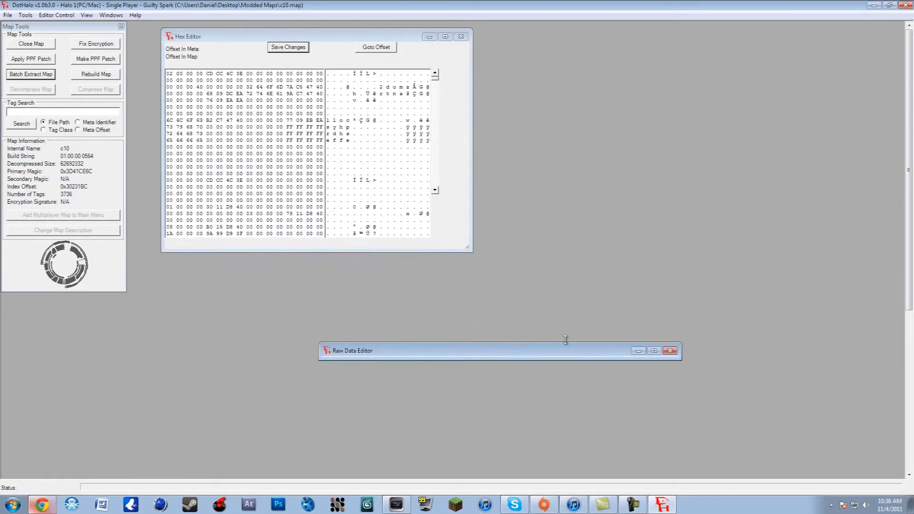
click(434, 190)
click(434, 190)
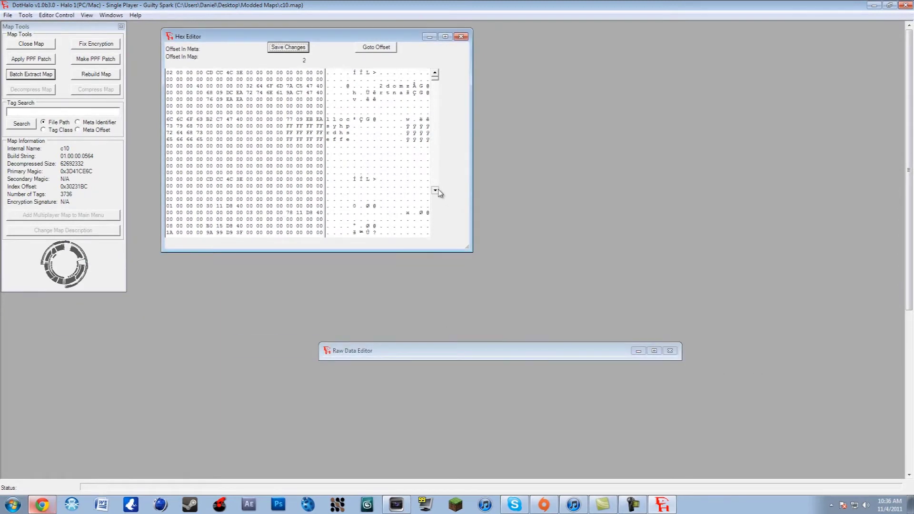
drag(435, 84, 432, 174)
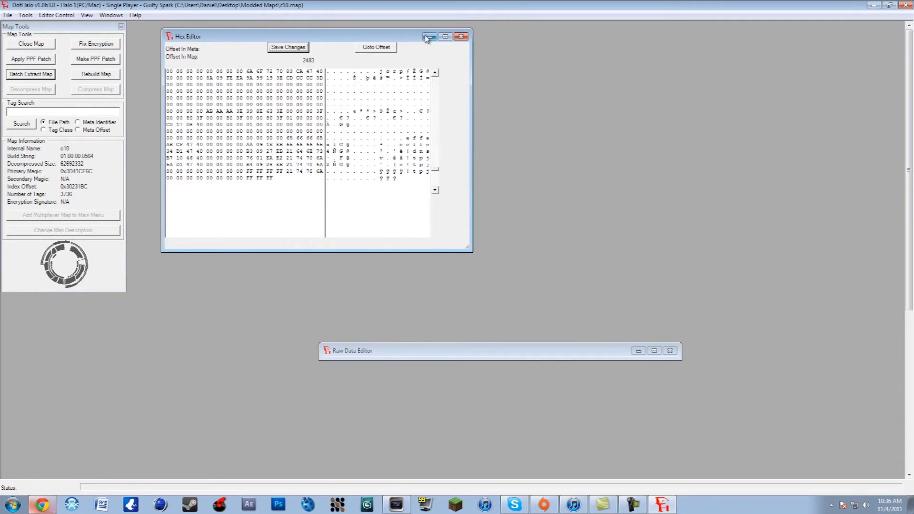
click(429, 36)
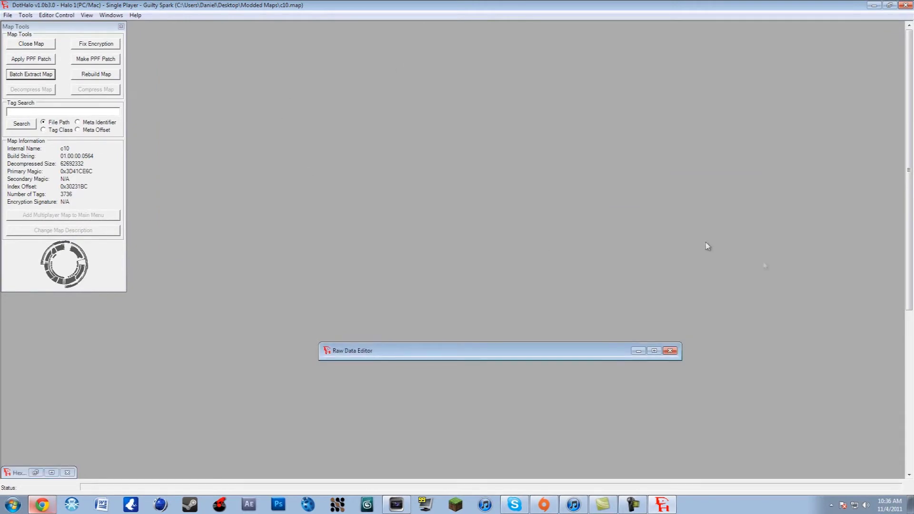
Gather the collapsed Raw Data, Dependency, Tag and Tags windows together near the top.
drag(454, 352, 488, 263)
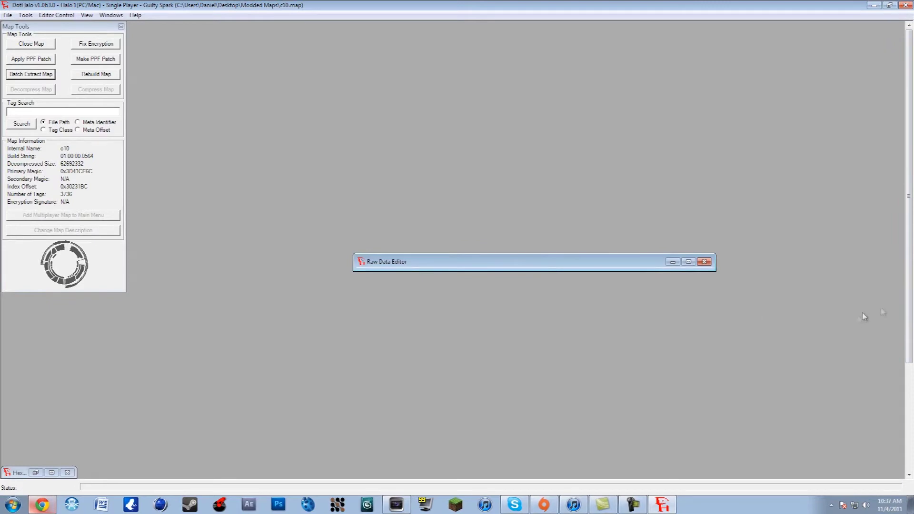
drag(909, 305, 908, 336)
drag(37, 431, 58, 303)
drag(166, 474, 214, 188)
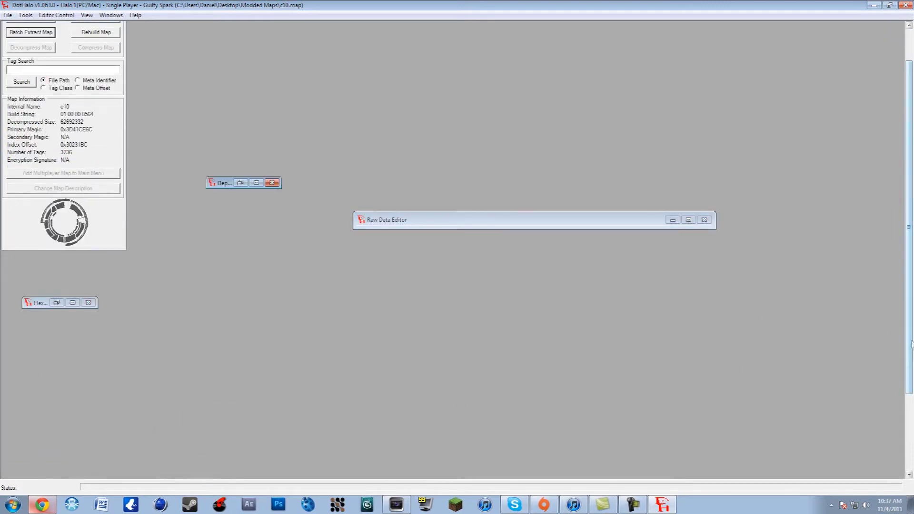
drag(910, 344, 909, 428)
drag(19, 449, 335, 72)
click(85, 462)
click(342, 237)
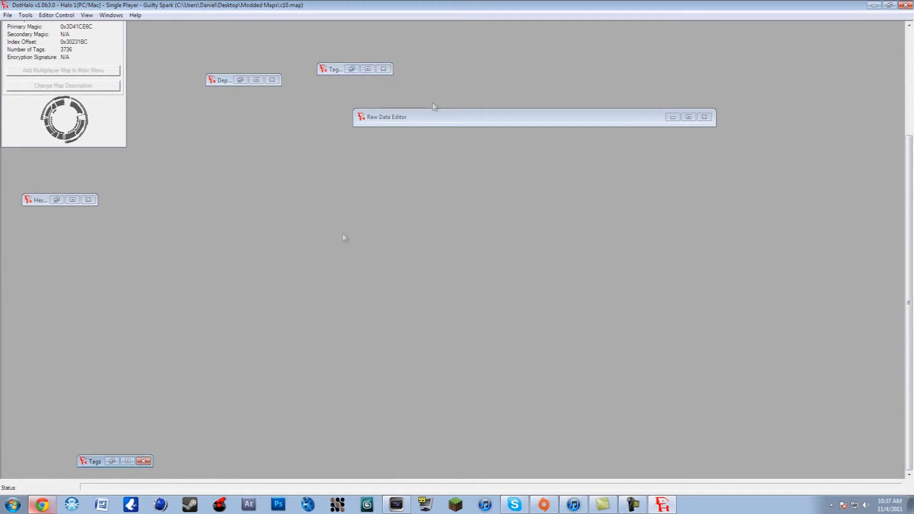
drag(94, 458, 406, 97)
drag(912, 395, 898, 149)
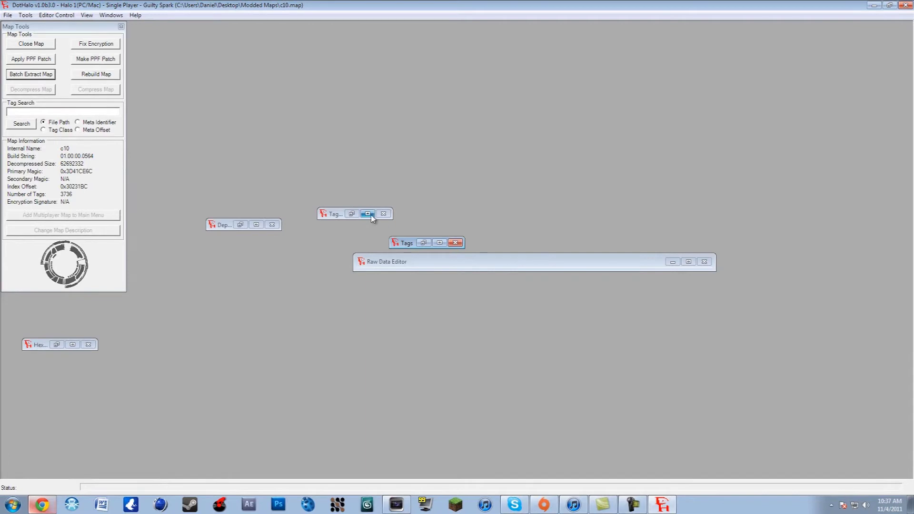
Maximize the Tags window, expand [weap] Weapon and load weapons\plasma rifle\plasma rifle.
click(439, 242)
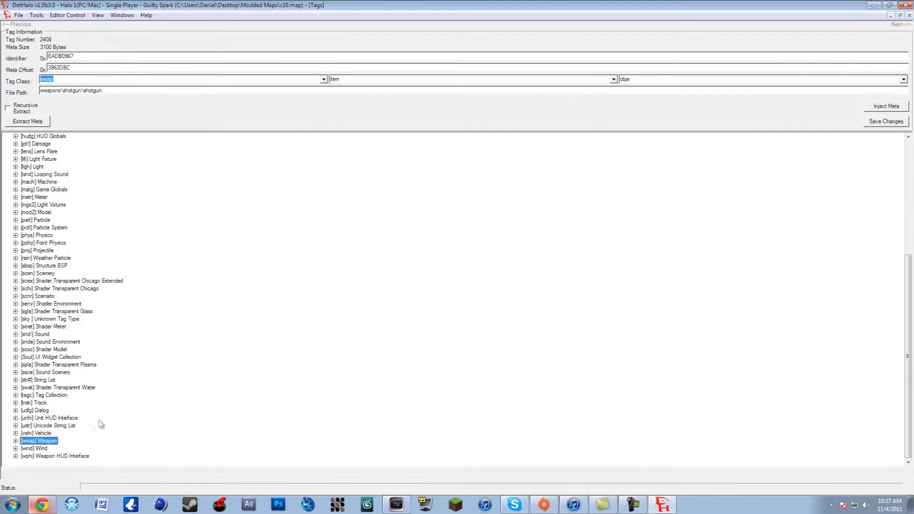
click(16, 441)
scroll(96, 370, down, 1)
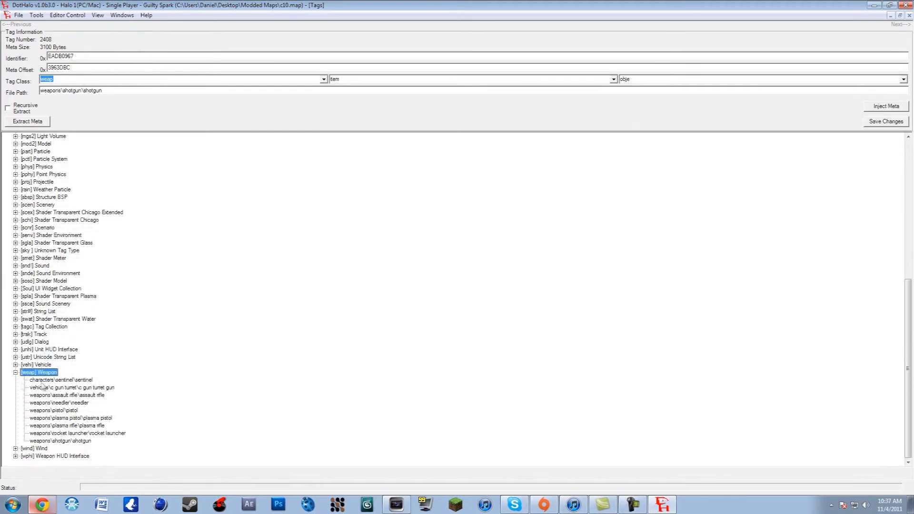
click(16, 373)
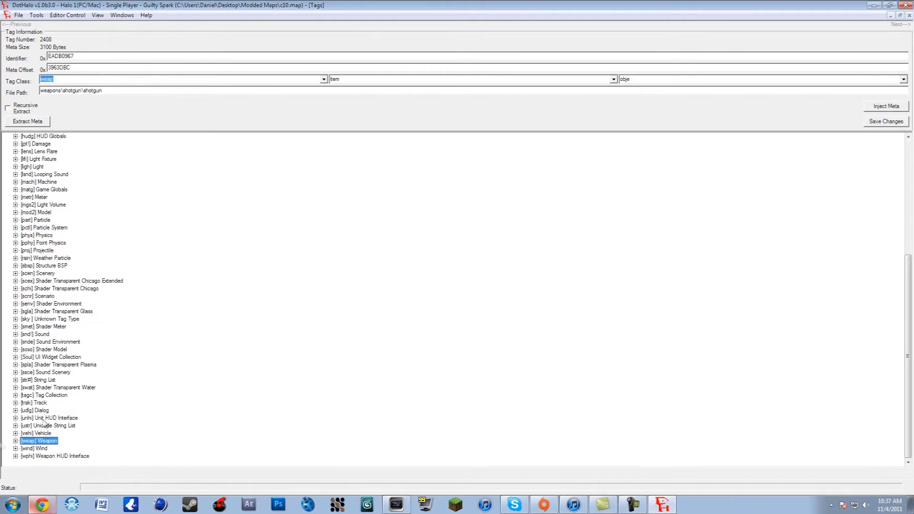
click(16, 441)
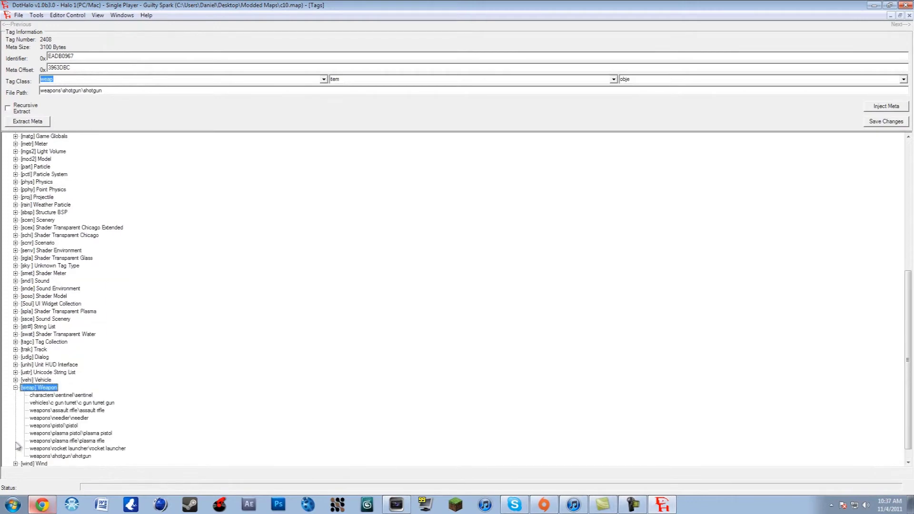
click(79, 441)
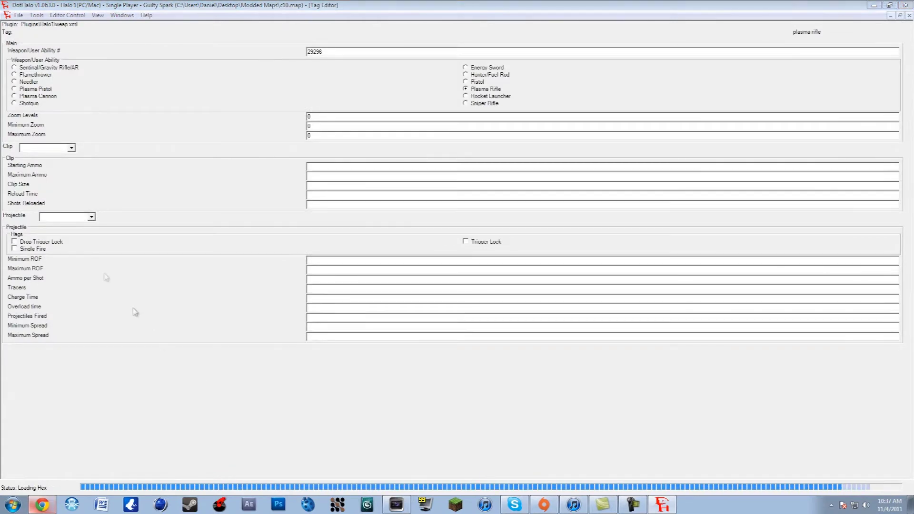
Load the plasma rifle's Clip 0 and Projectile 0 entries and check its Ammo per Shot value.
click(71, 149)
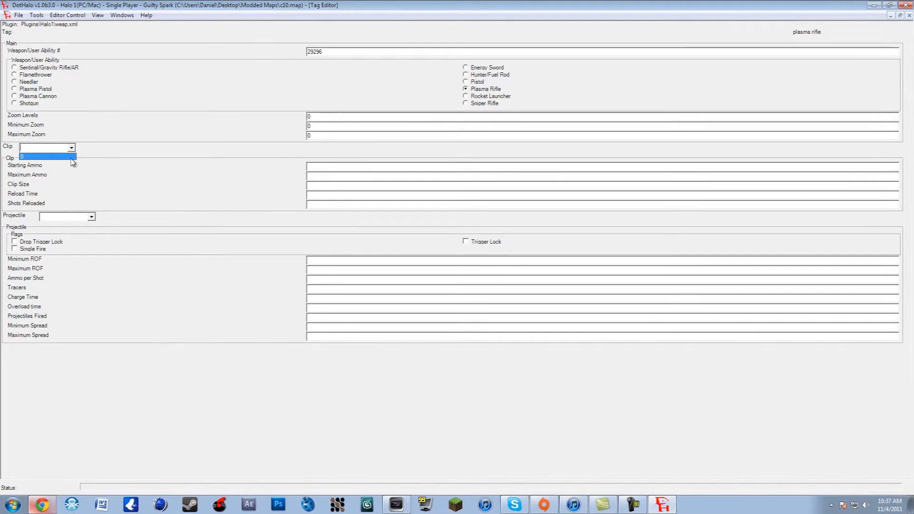
click(72, 157)
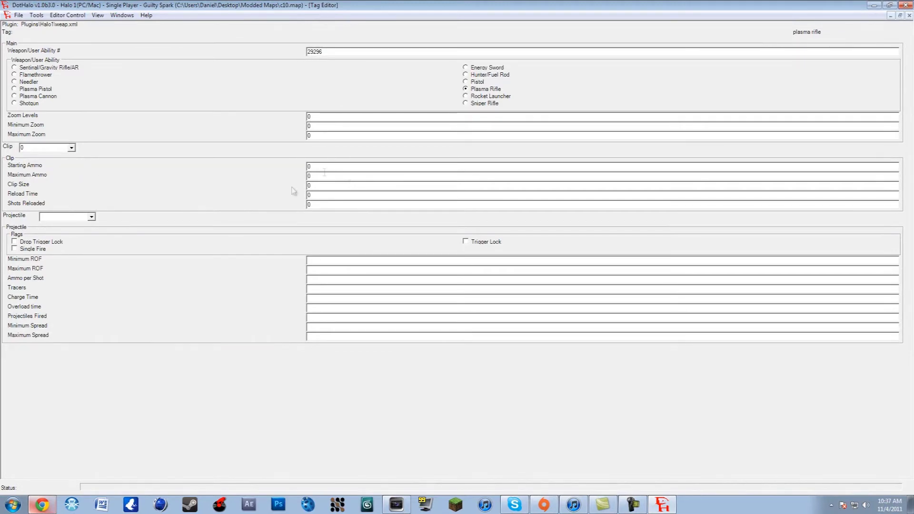
click(92, 218)
click(88, 225)
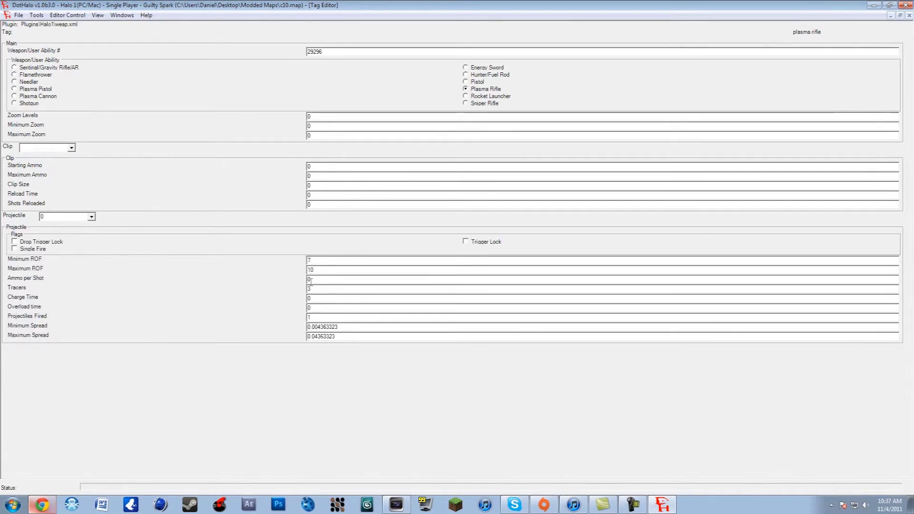
drag(312, 280, 303, 282)
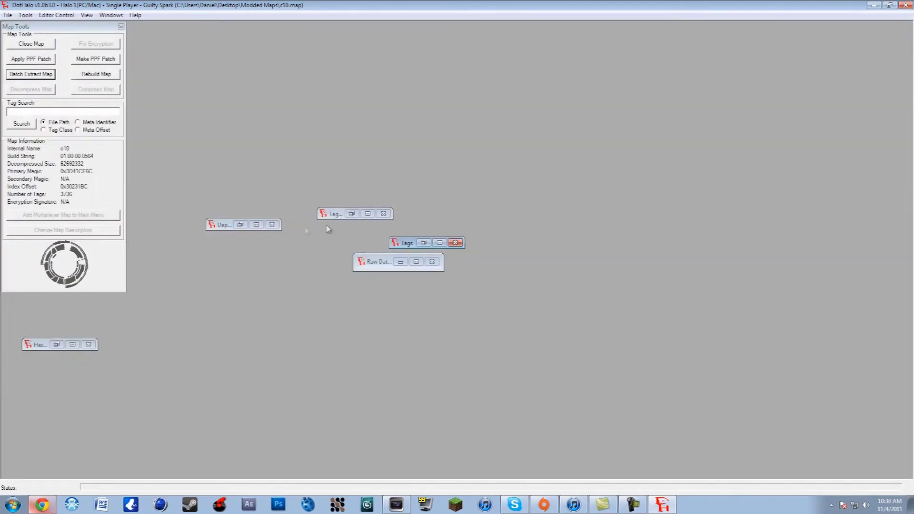
click(256, 224)
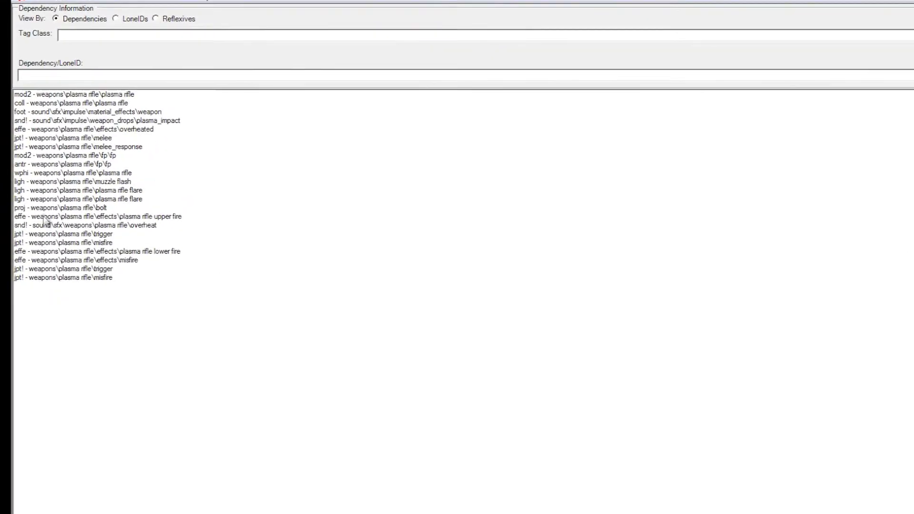
Open the proj weapons\plasma rifle\bolt projectile tag from the dependency list.
click(52, 210)
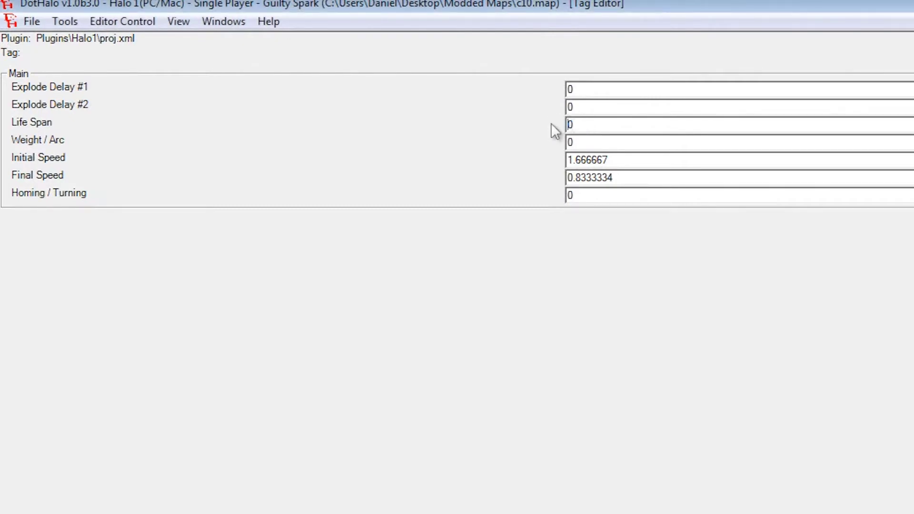
Replace the bolt's Initial Speed and Final Speed values with 0.2.
click(569, 126)
click(566, 145)
drag(630, 158, 531, 170)
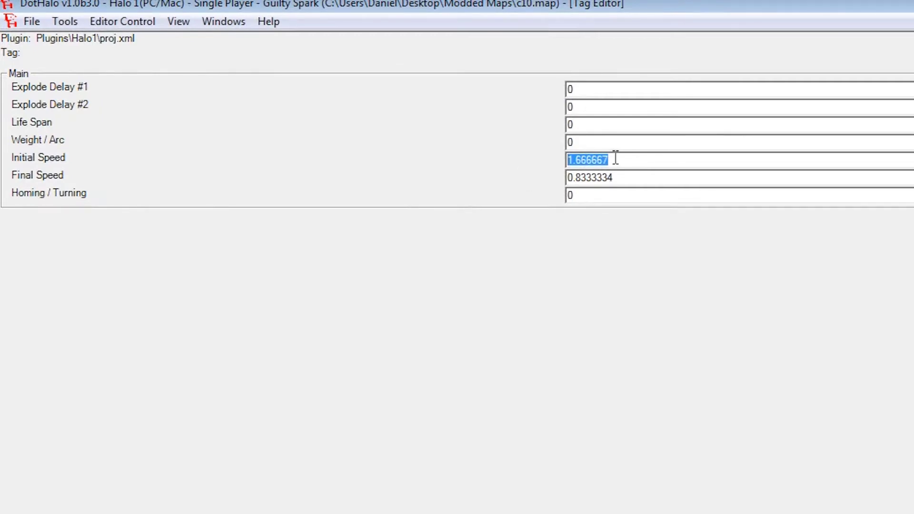
drag(616, 177, 565, 178)
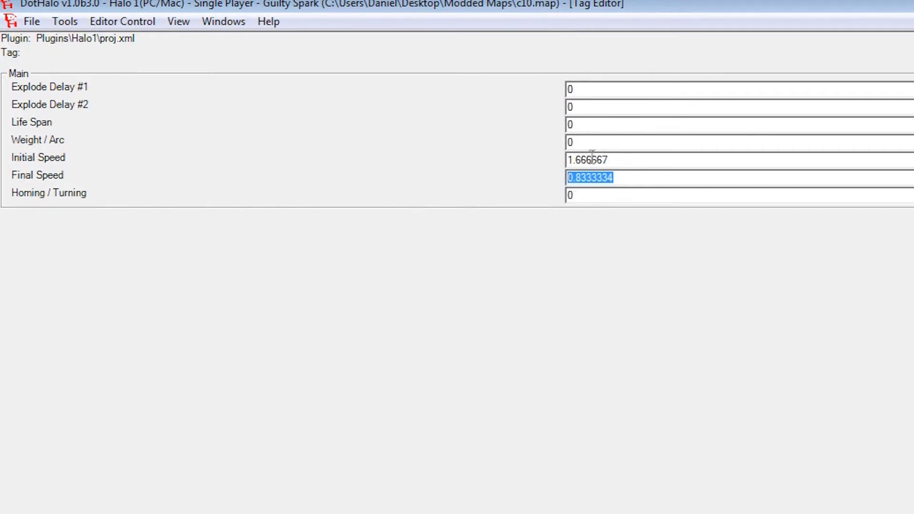
click(621, 160)
drag(621, 159, 564, 159)
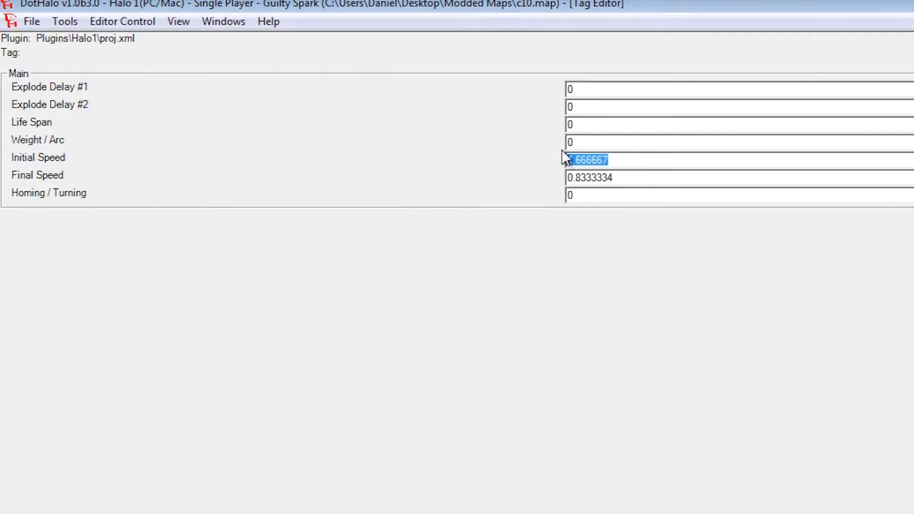
text(0.2)
drag(618, 178, 525, 189)
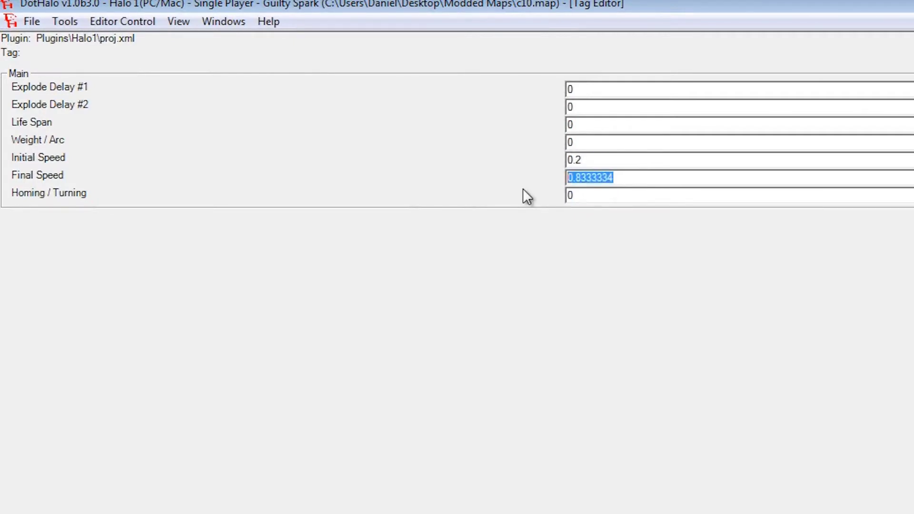
text(0.2)
drag(600, 178, 573, 178)
text(.3)
Set the bolt's Homing / Turning to 2 and minimize its Tag Editor.
drag(586, 194, 563, 199)
drag(595, 180, 577, 184)
drag(614, 190, 492, 199)
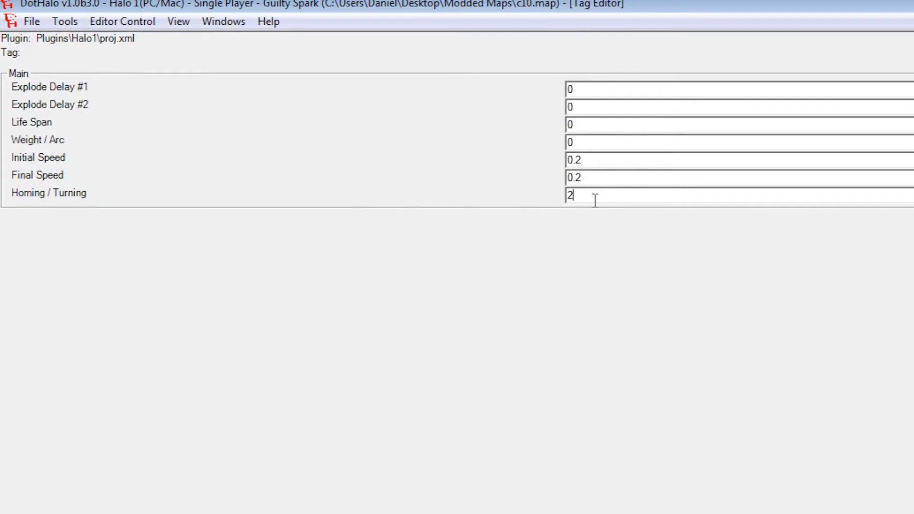
double_click(569, 196)
double_click(573, 178)
double_click(570, 195)
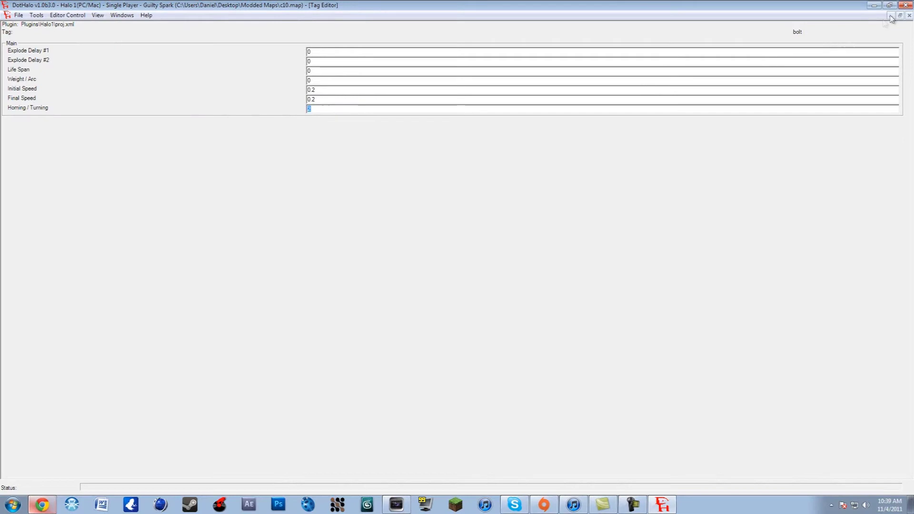
text(2)
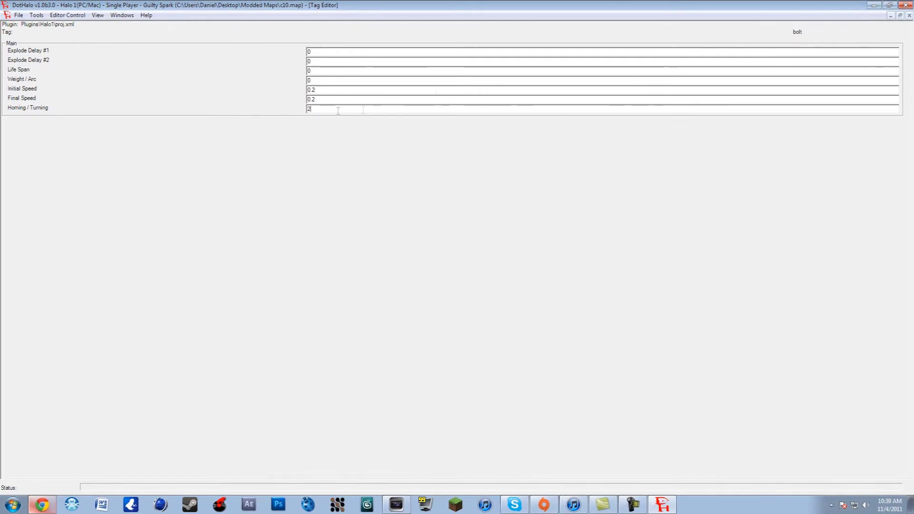
click(889, 16)
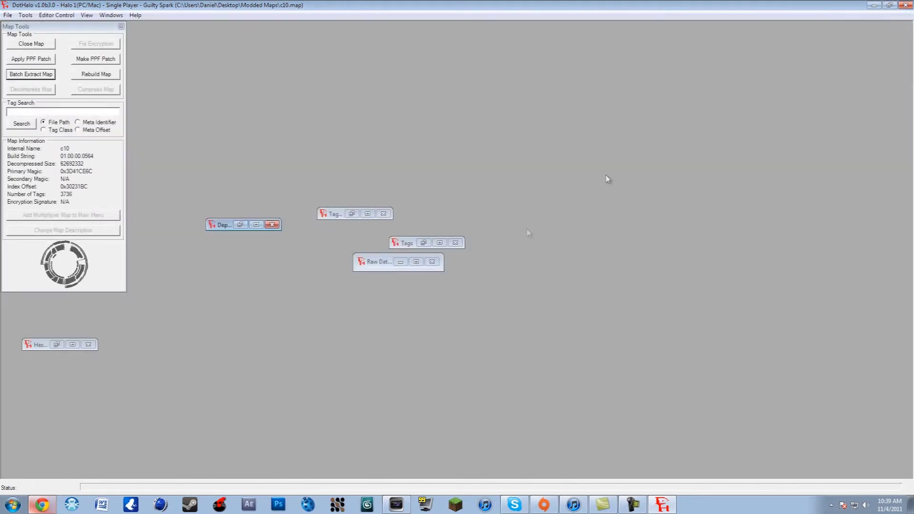
Open the sentinel beam projectile and set Life Span 1000, Initial/Final Speed 0.5, Homing 2.
click(439, 242)
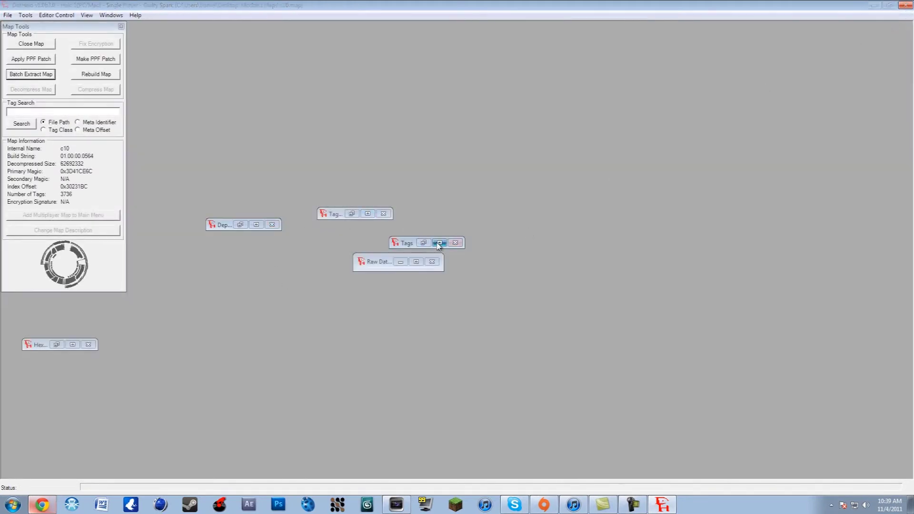
double_click(37, 151)
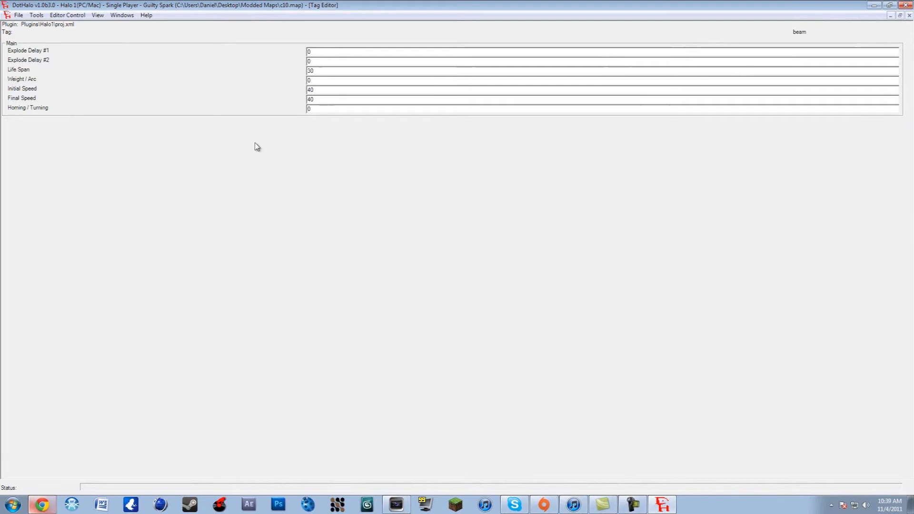
double_click(430, 90)
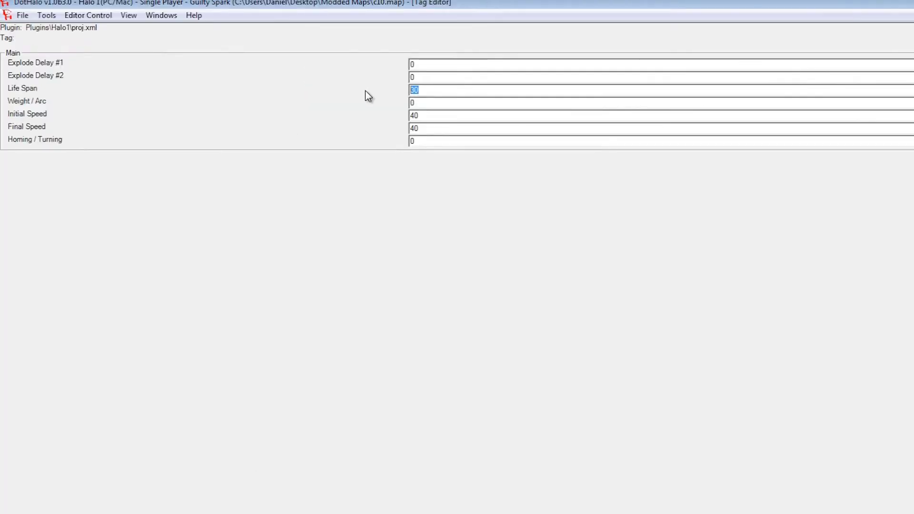
text(100)
double_click(434, 116)
text(.5)
drag(466, 128, 372, 138)
text(0.5)
drag(436, 140, 398, 138)
click(483, 88)
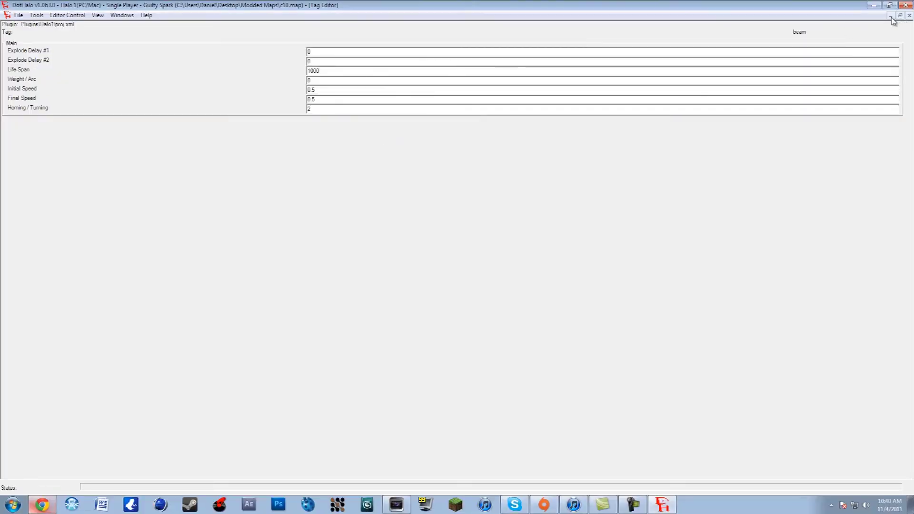
click(901, 21)
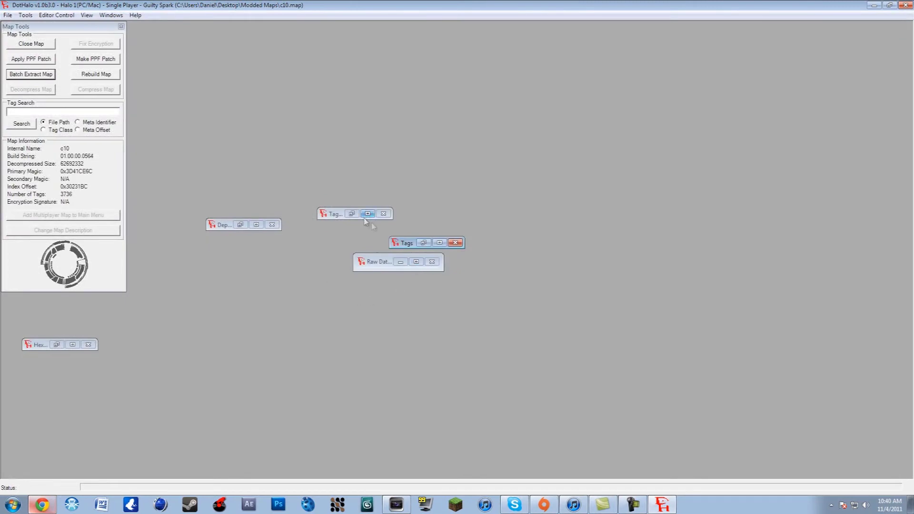
Open the plasma grenade projectile and set Homing / Turning 2 and Initial/Final Speed 0.8.
click(439, 244)
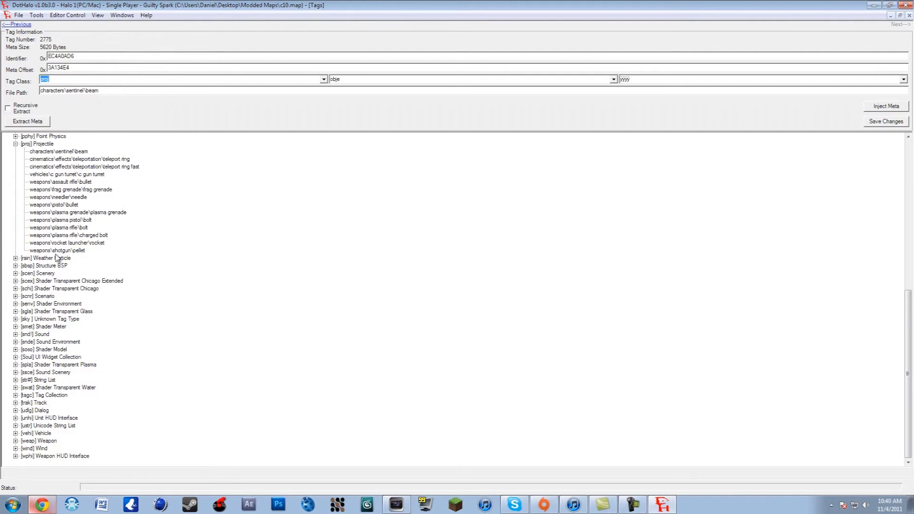
double_click(66, 213)
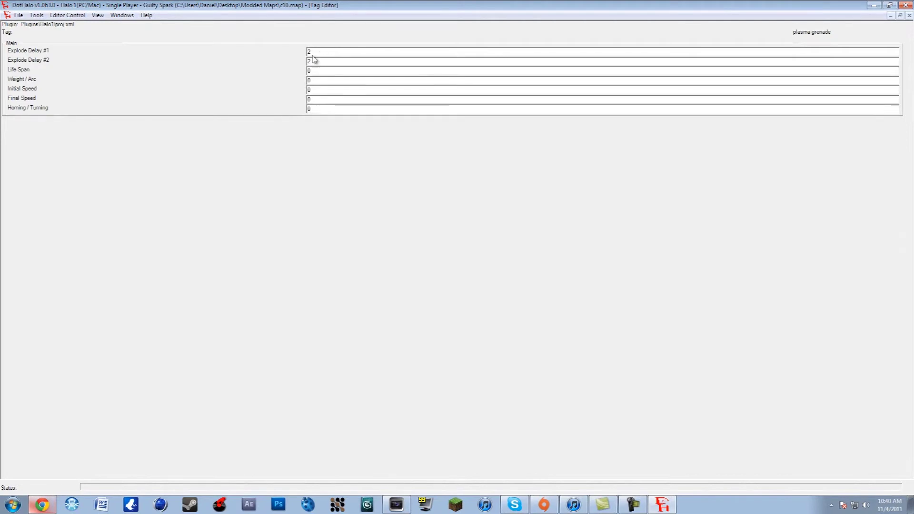
drag(315, 52, 297, 54)
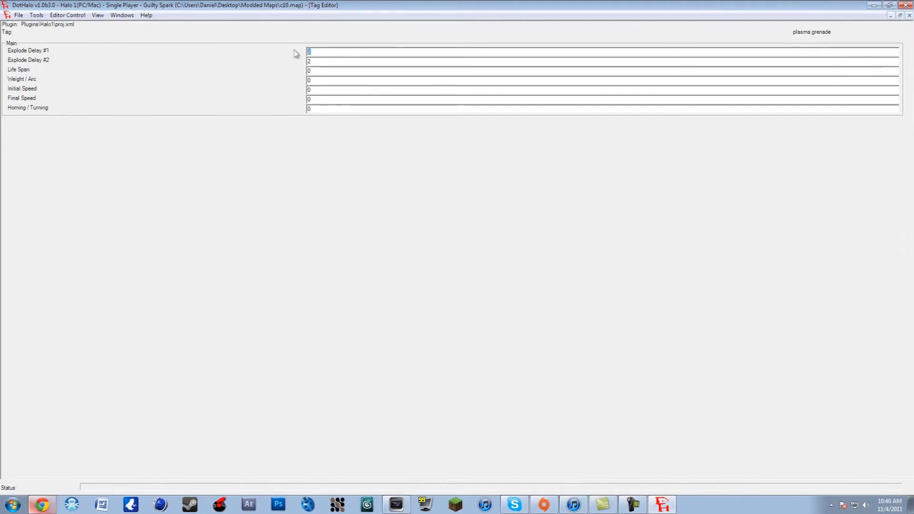
click(319, 60)
drag(310, 109, 305, 120)
text(2)
drag(310, 90, 294, 96)
text(0.)
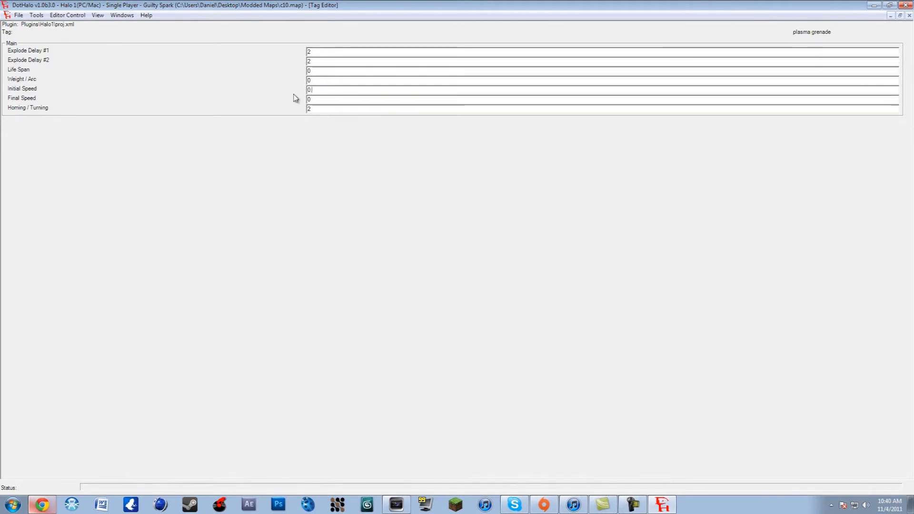
text(8)
drag(322, 98, 300, 98)
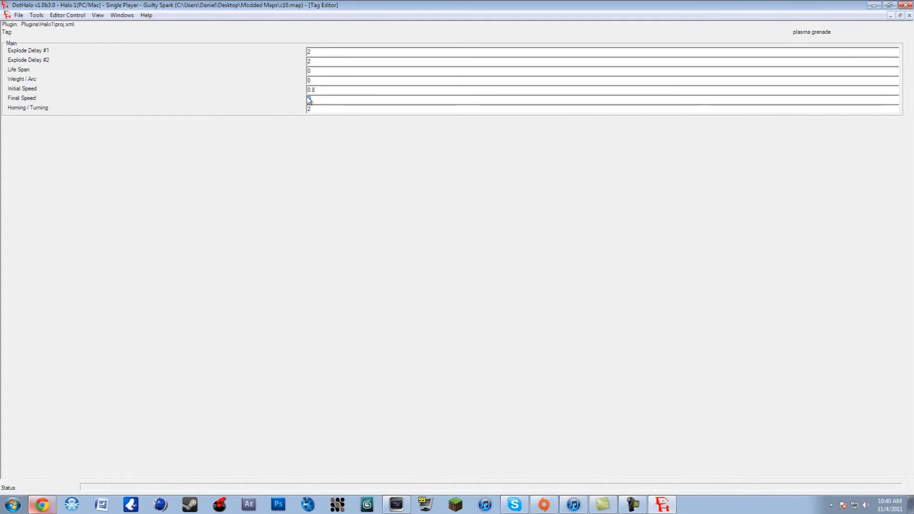
text(0.8)
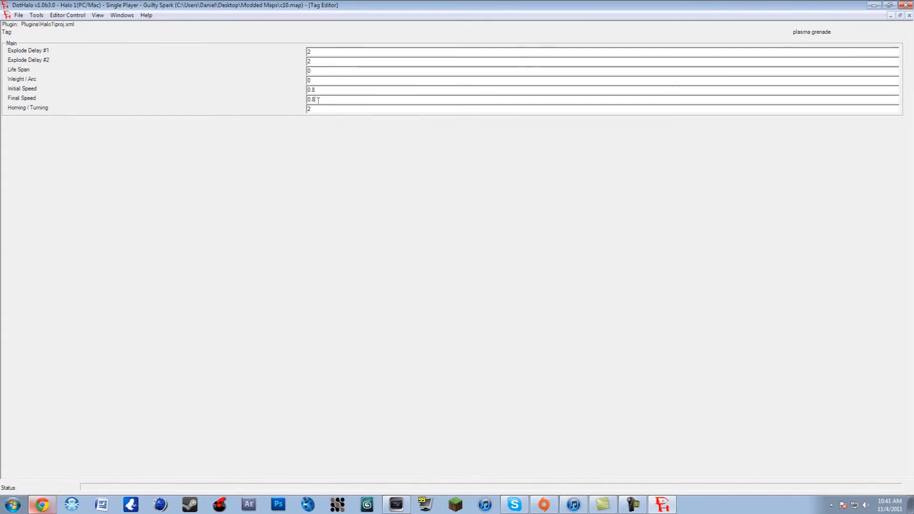
click(889, 15)
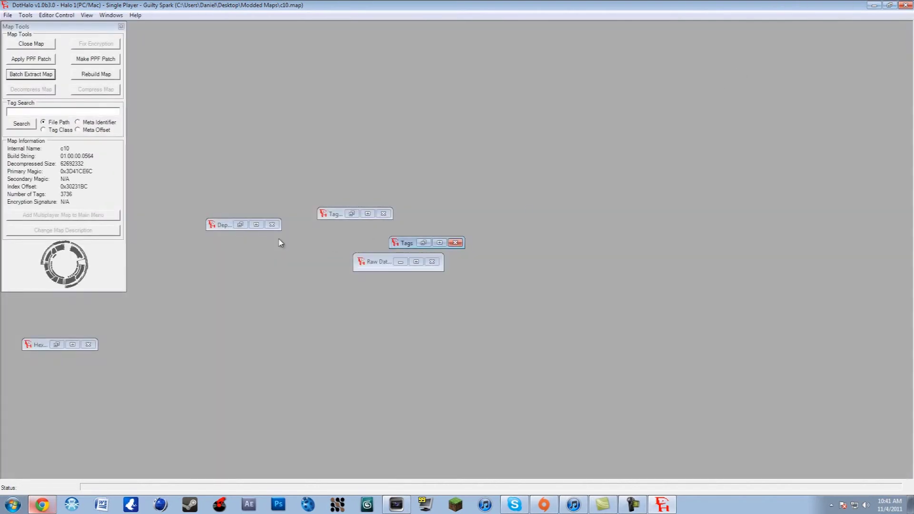
click(439, 242)
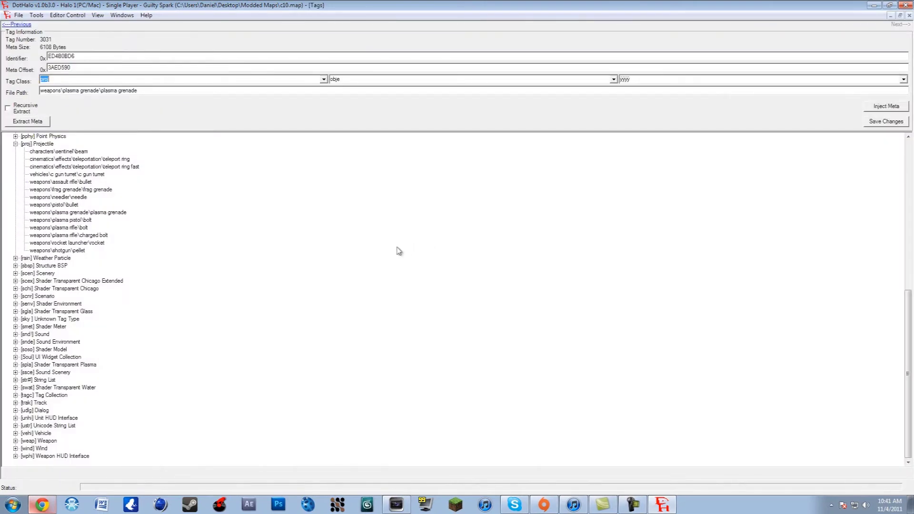
click(15, 143)
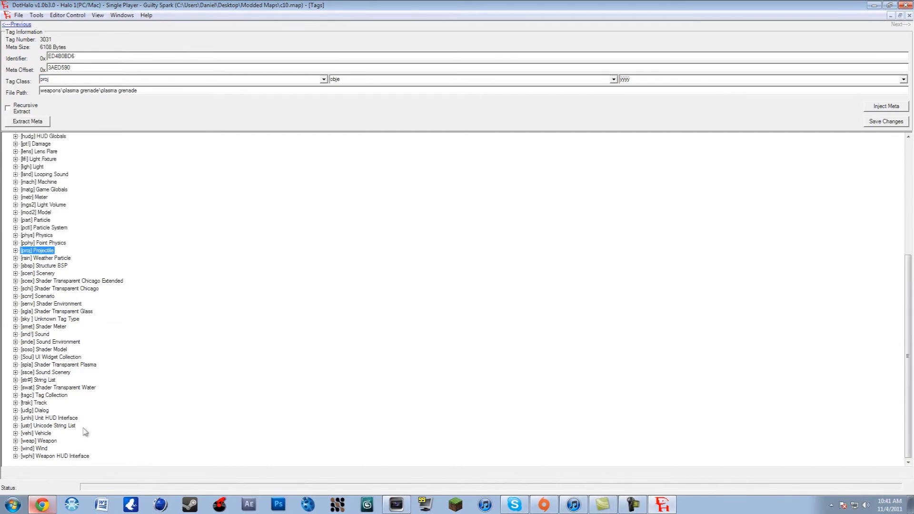
Open weapons\pistol\pistol and give Clip 0 60-round clips with no reload time.
click(16, 441)
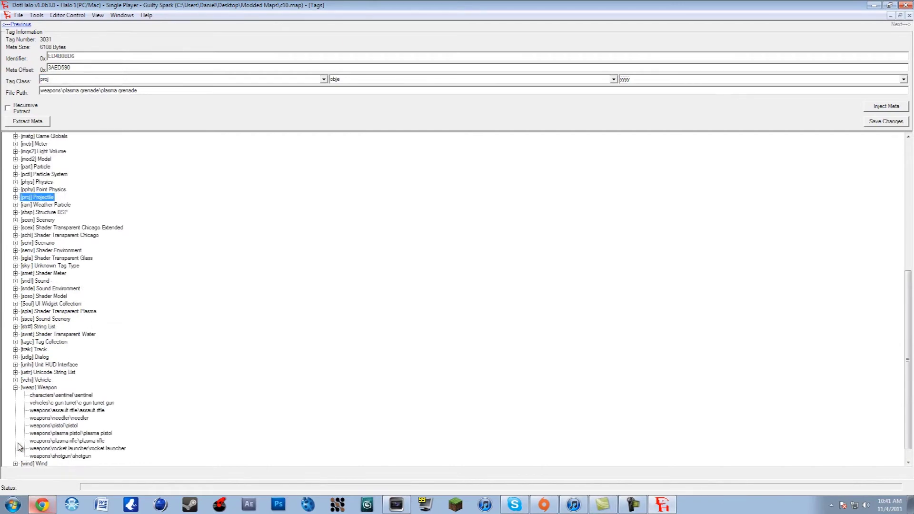
double_click(62, 426)
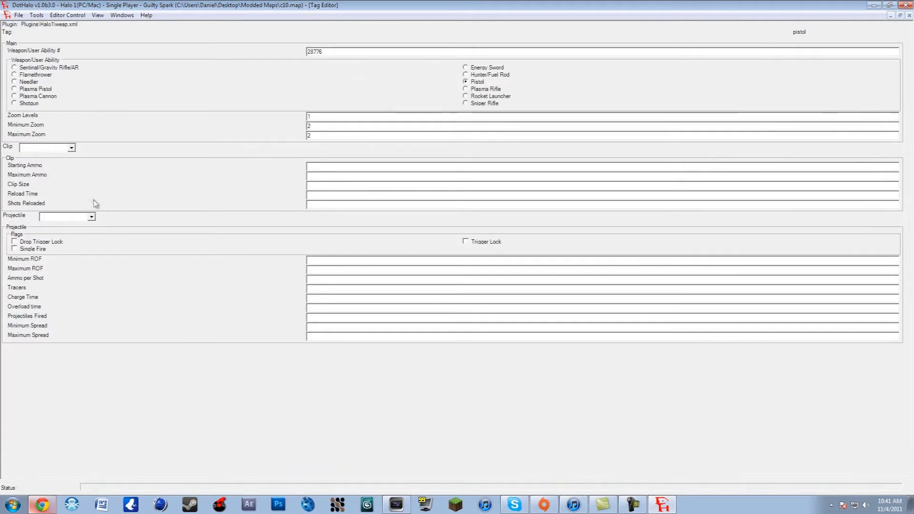
click(71, 147)
click(69, 157)
key(Tab)
text(60)
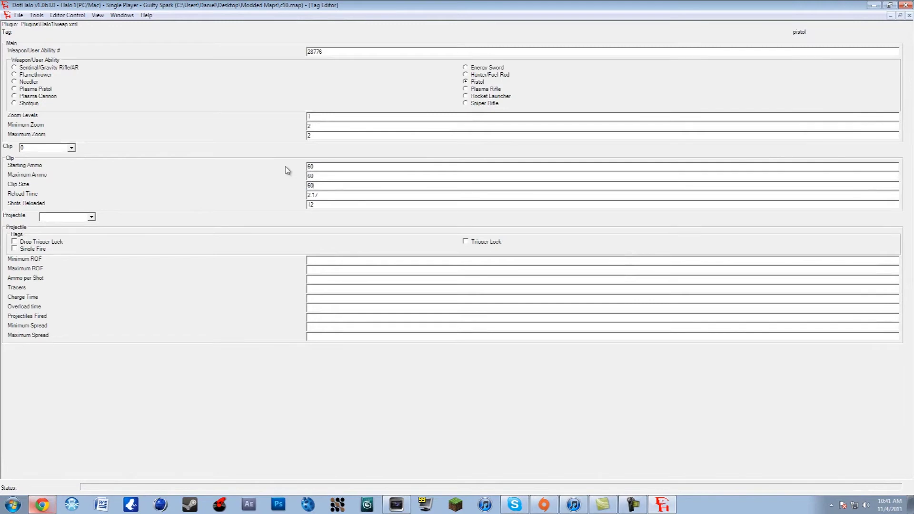
key(Tab)
text(60)
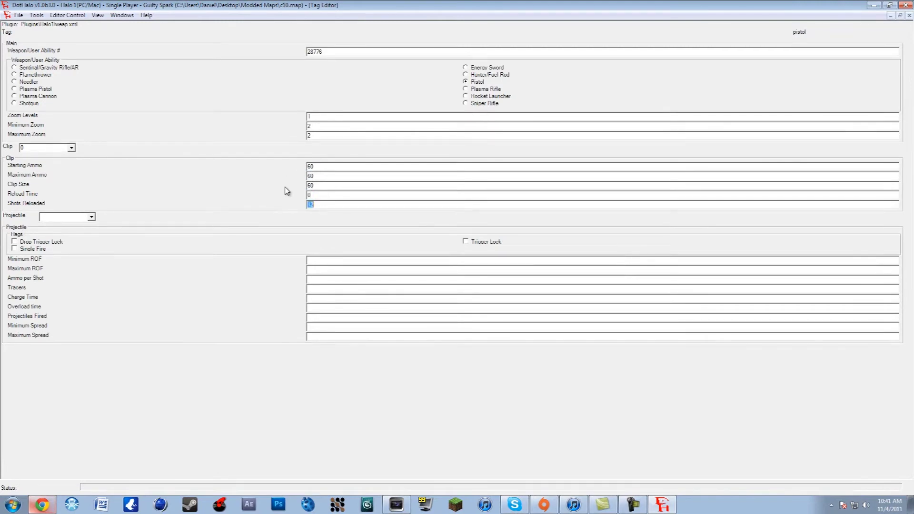
text(60)
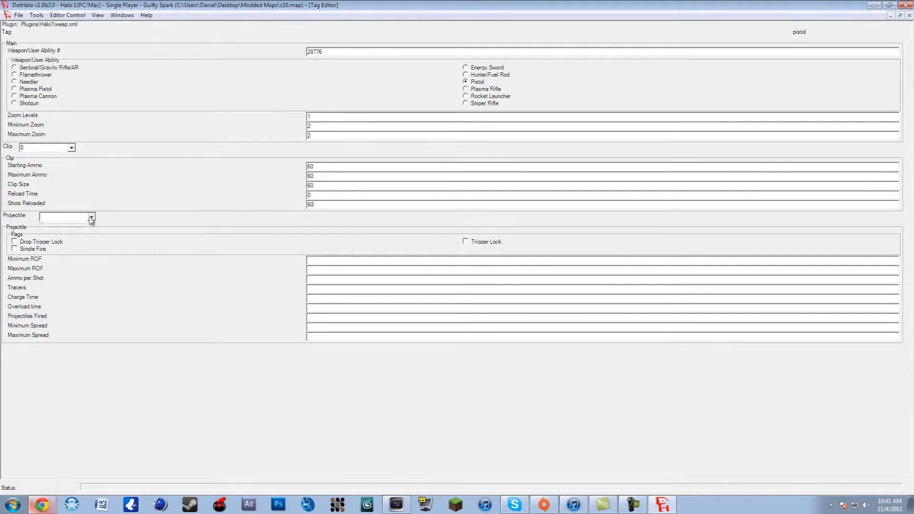
Set the pistol's Projectile 0 to ROF 25, 0.01 spread and 3 projectiles fired, then minimize.
click(88, 224)
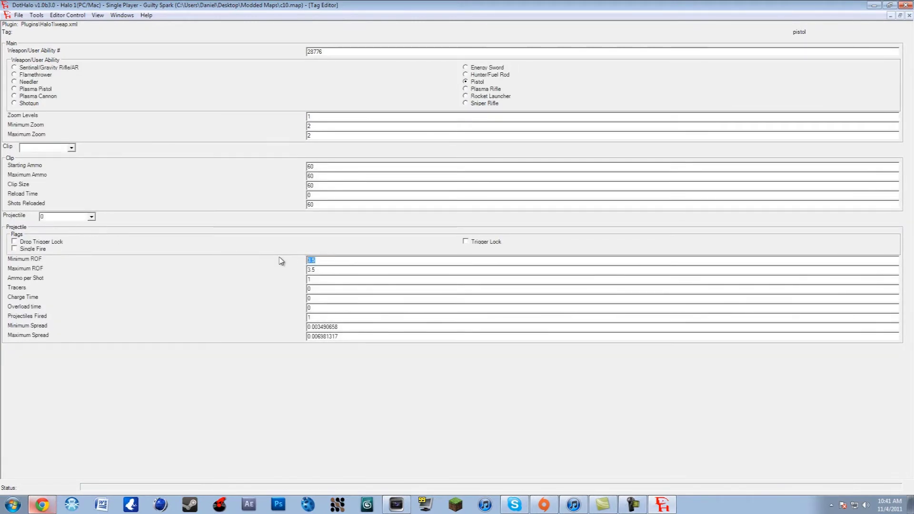
text(25)
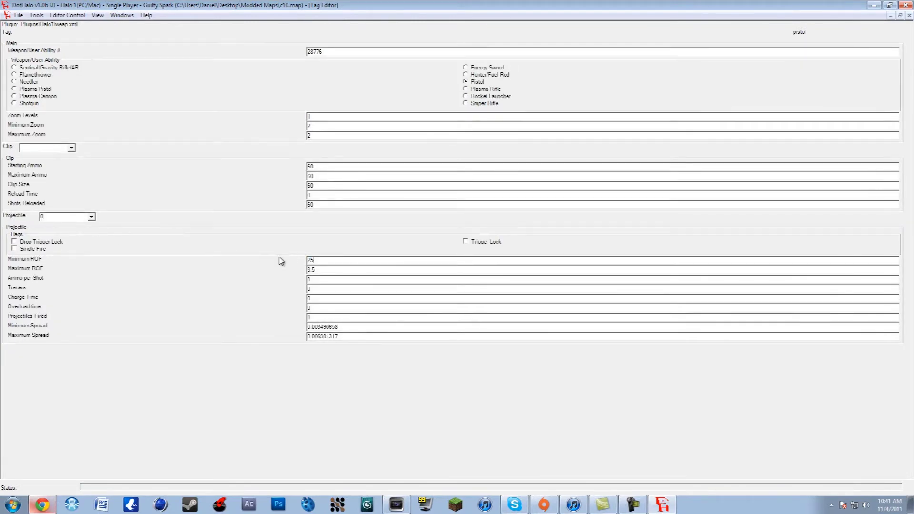
key(Tab)
text(25)
text(0)
key(Tab)
key(Tab)
key(Tab)
key(Tab)
drag(348, 326, 314, 327)
text(1)
key(Tab)
text(0)
double_click(307, 125)
text(3)
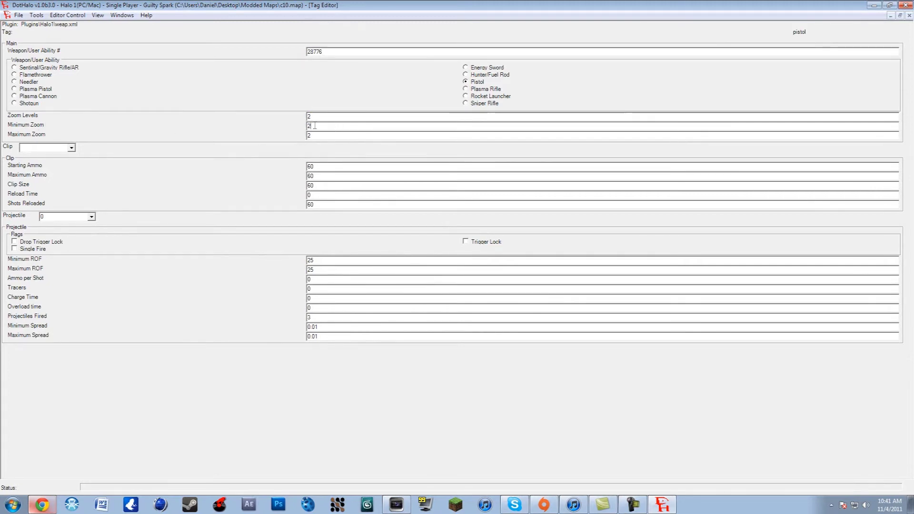
drag(314, 136, 282, 132)
click(891, 16)
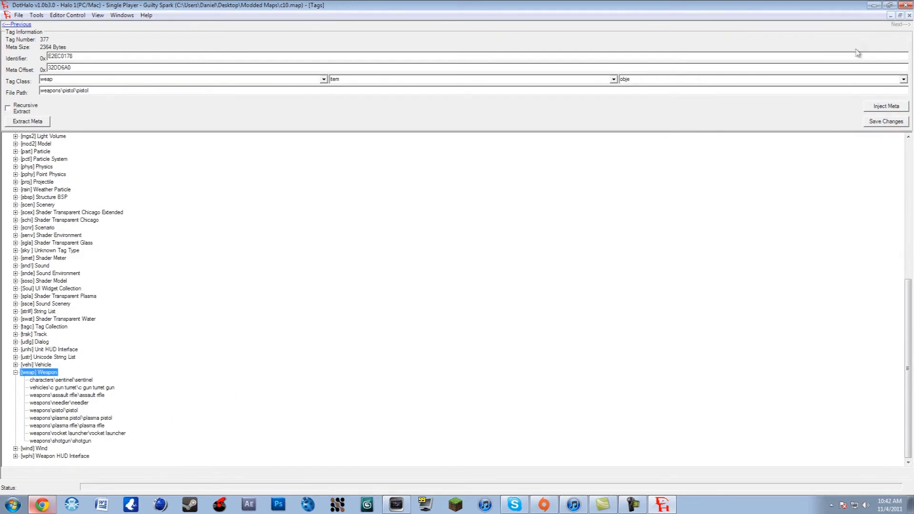
Minimize the Tags window, close DotHalo, and select the Halo Map Tools desktop shortcut.
click(891, 16)
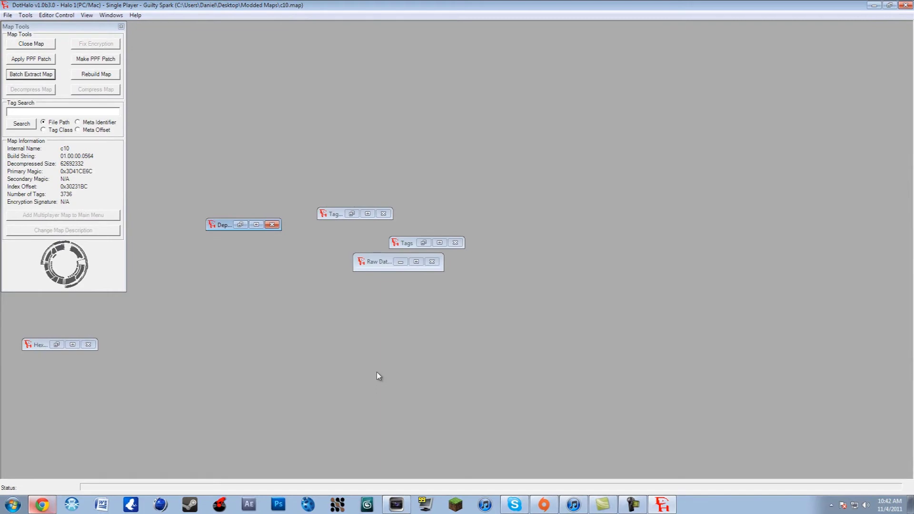
click(909, 6)
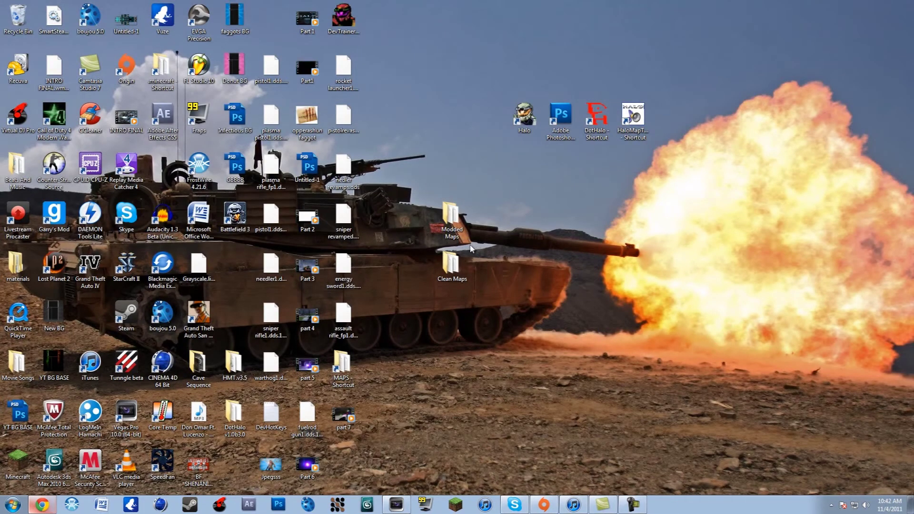
click(638, 121)
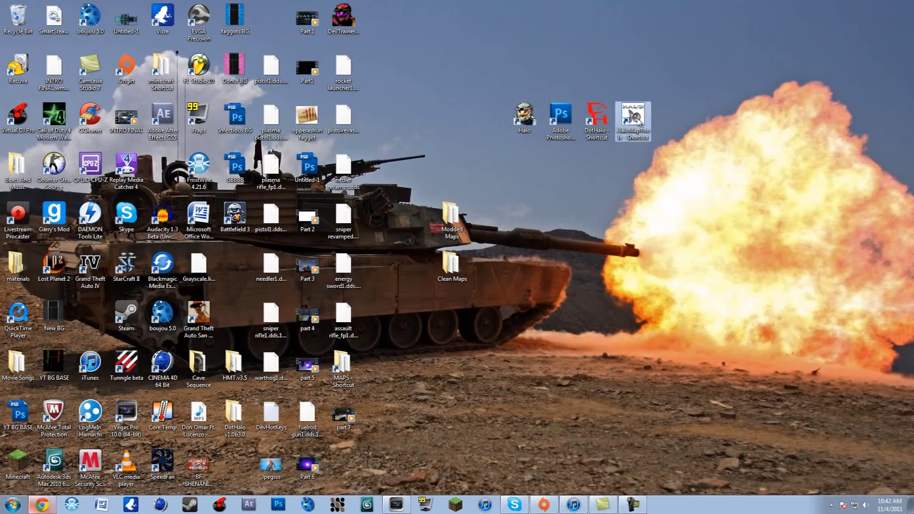
Launch Halo Map Tools and load c10.map from the Modded Maps folder.
double_click(638, 120)
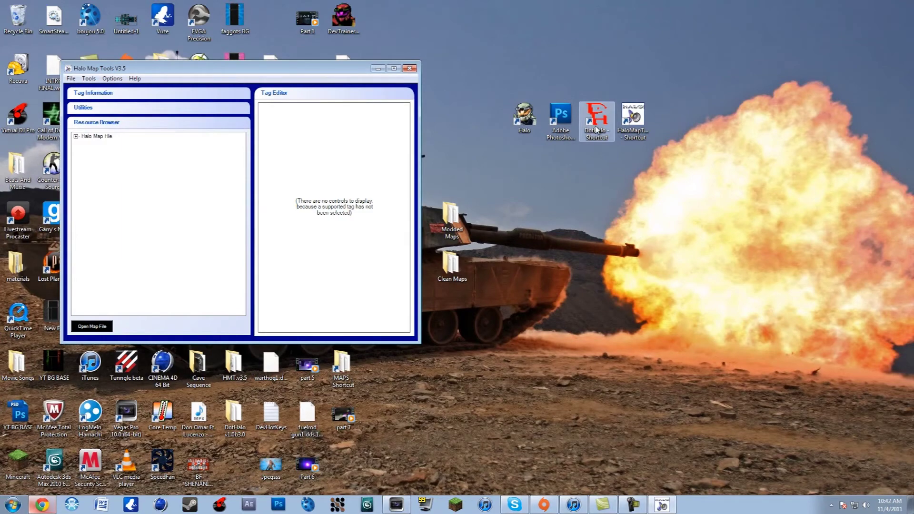
click(71, 78)
click(79, 93)
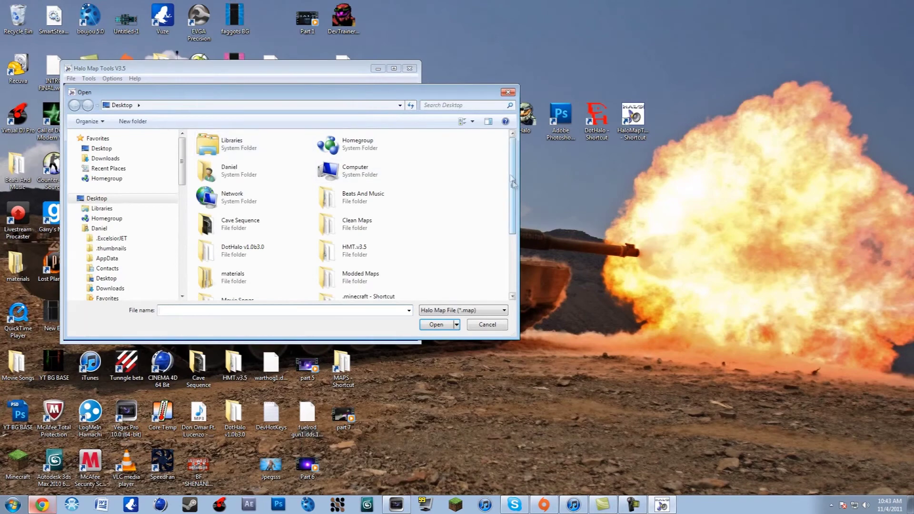
drag(512, 180, 516, 276)
double_click(371, 186)
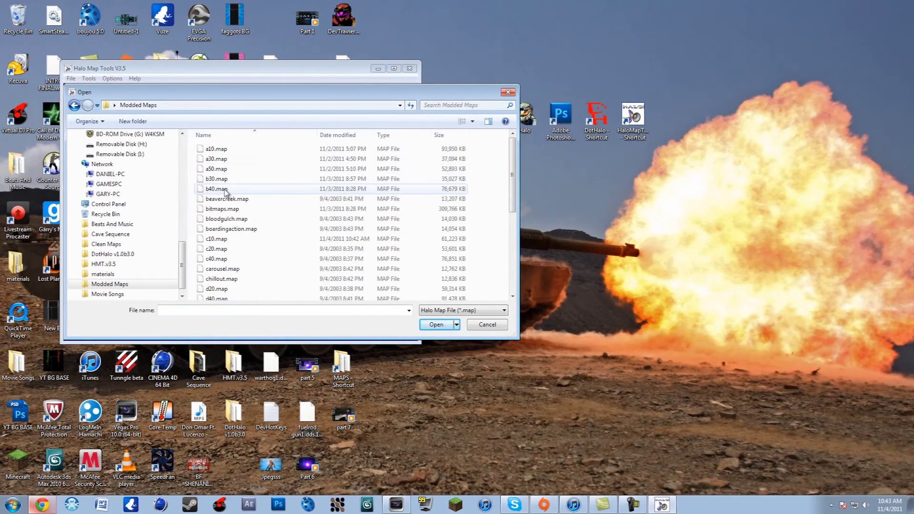
click(223, 238)
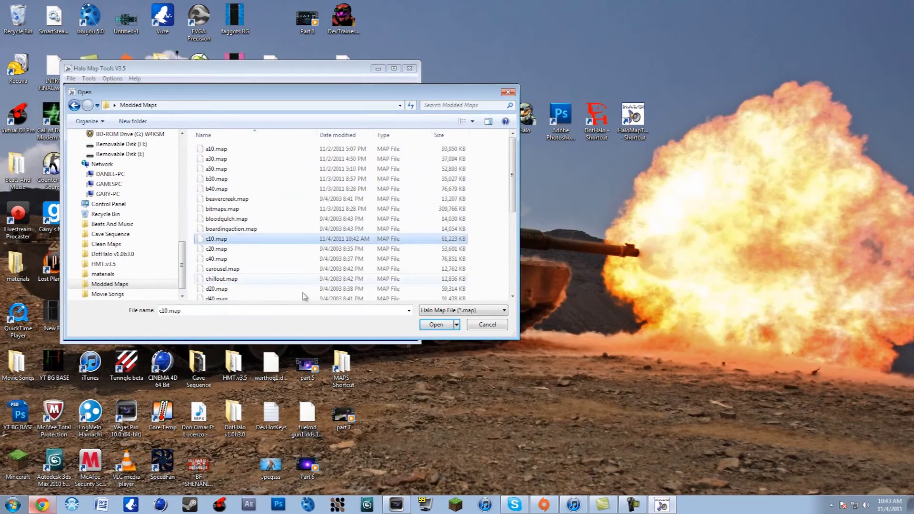
click(435, 324)
Expand the Bitmap tag category and preview the assault rifle tracer contrail texture.
drag(241, 190, 242, 262)
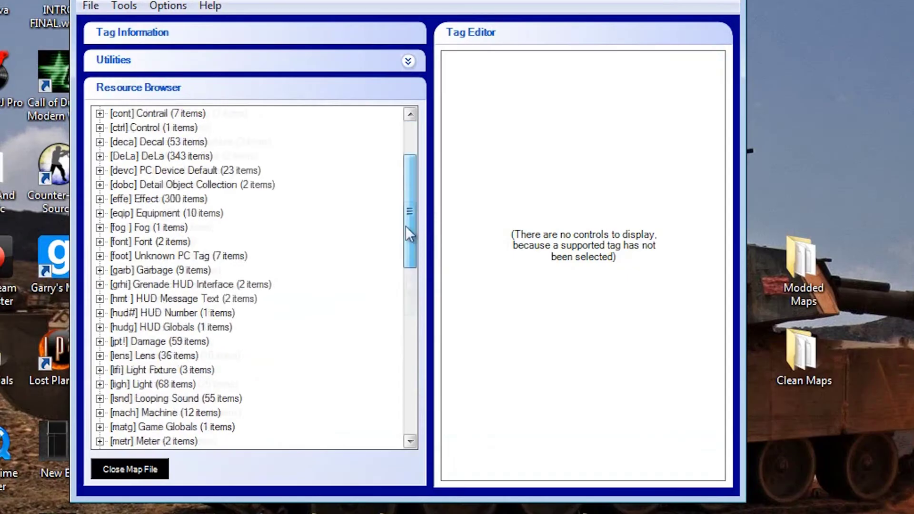
drag(409, 355, 404, 174)
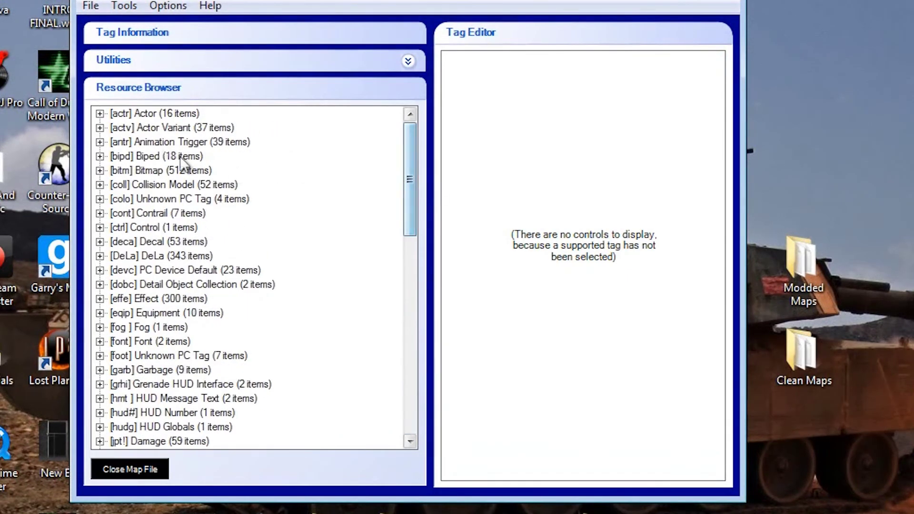
click(130, 170)
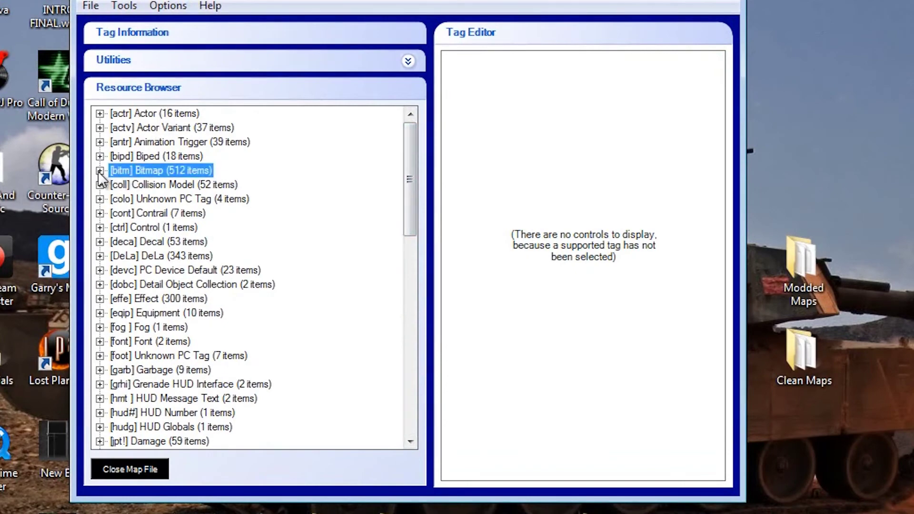
click(100, 171)
drag(411, 133, 396, 267)
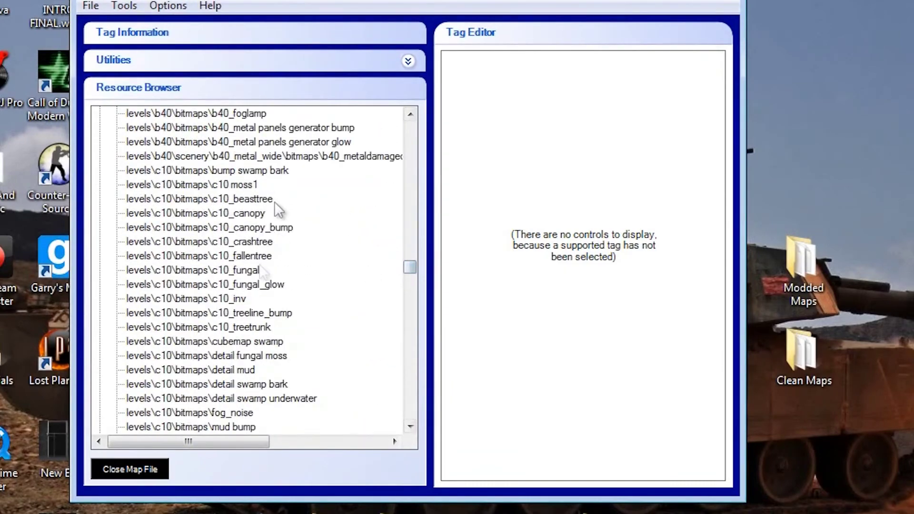
scroll(276, 209, up, 7)
scroll(274, 211, up, 12)
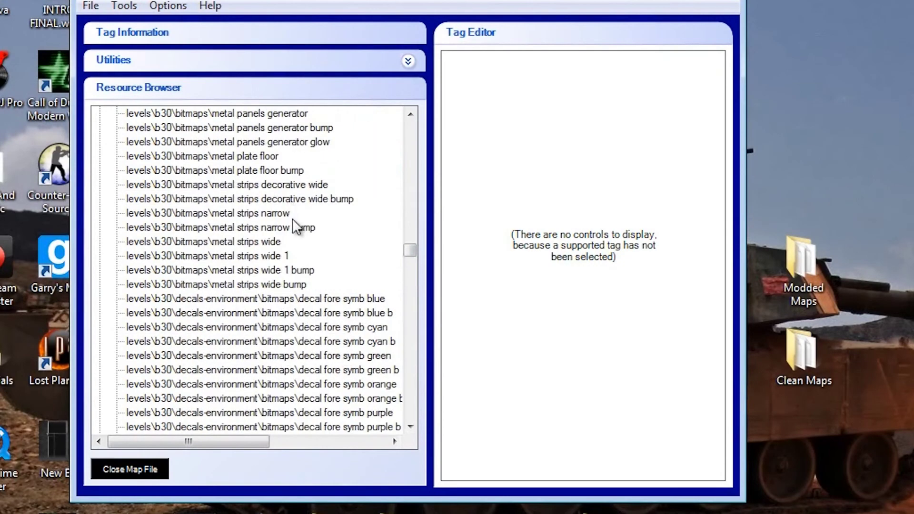
drag(408, 236, 404, 359)
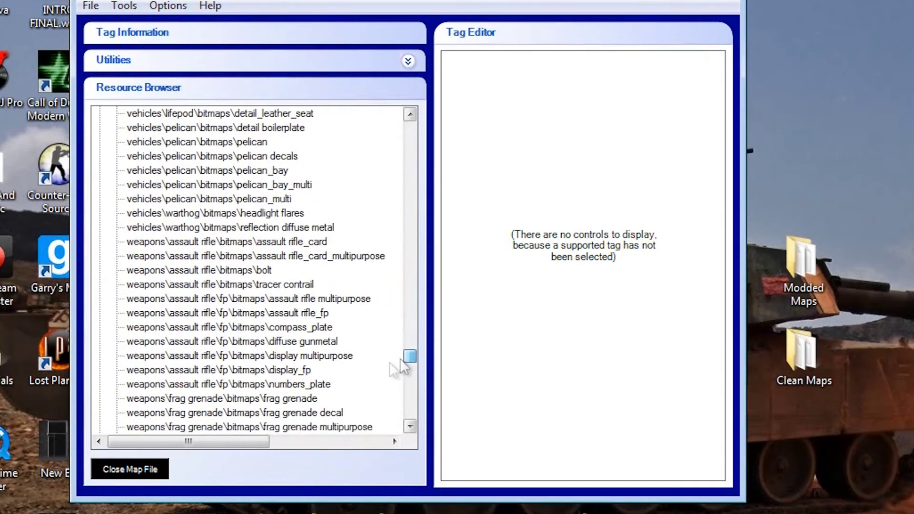
click(277, 285)
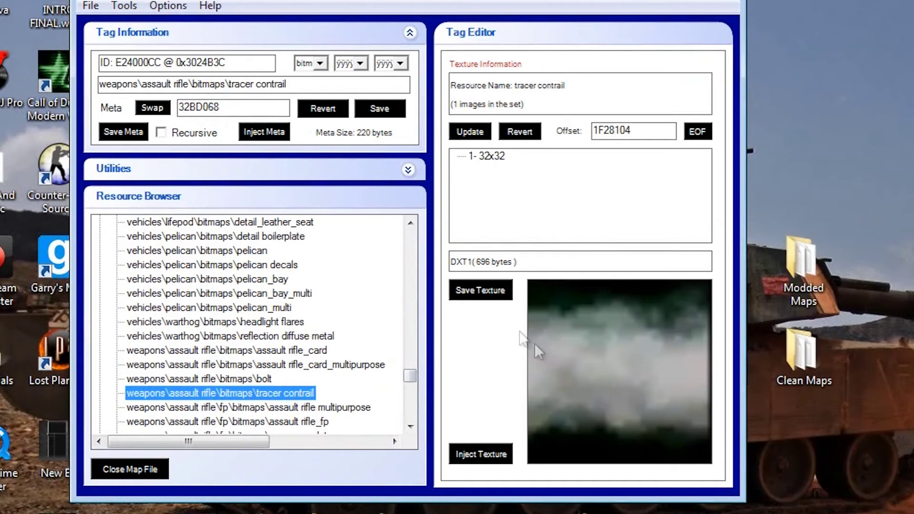
Preview the assault rifle and pistol textures, from multipurpose through first-person pistol.
scroll(321, 310, down, 3)
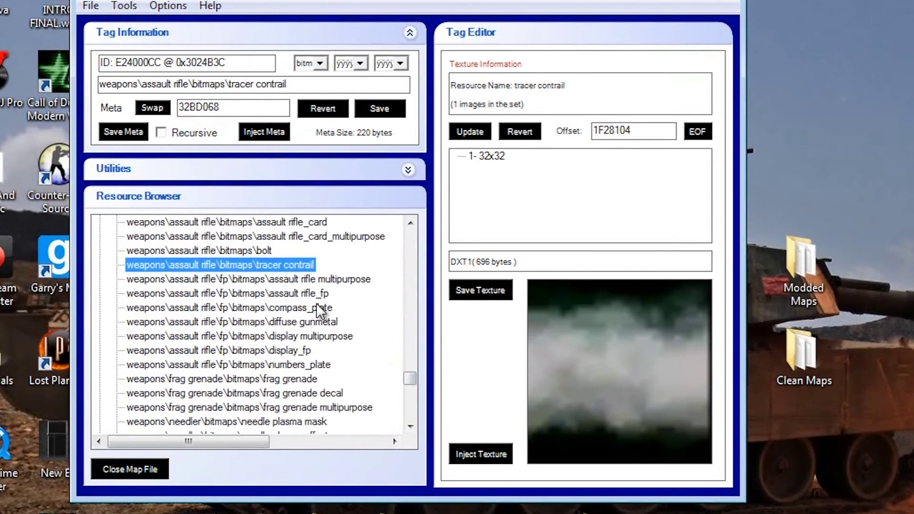
click(293, 279)
click(288, 294)
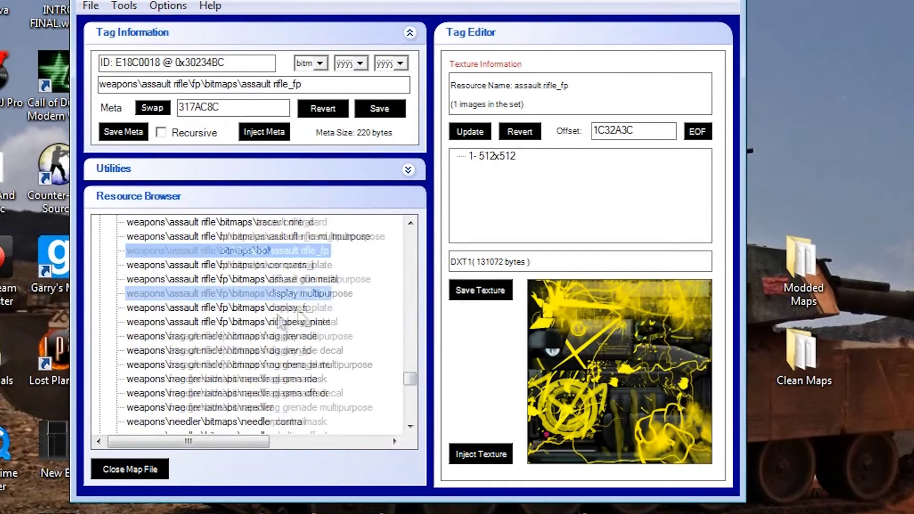
scroll(356, 322, down, 4)
click(217, 379)
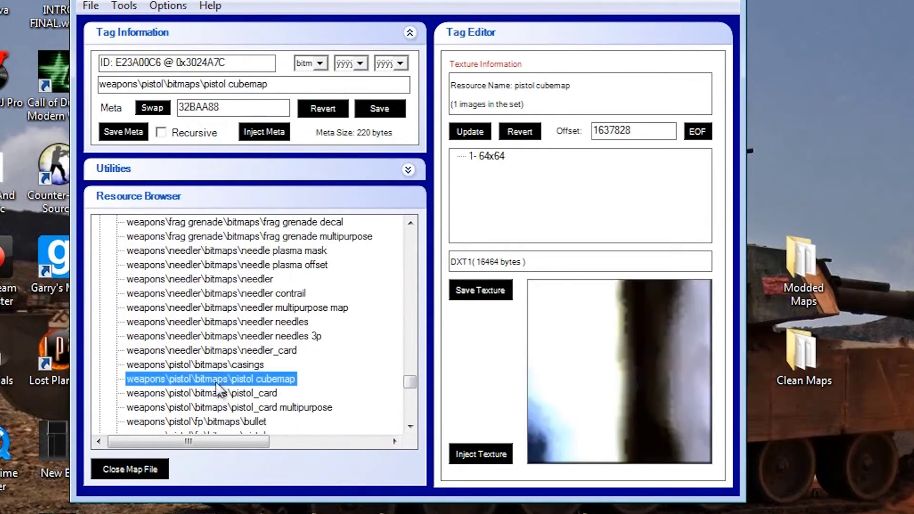
click(219, 364)
click(223, 393)
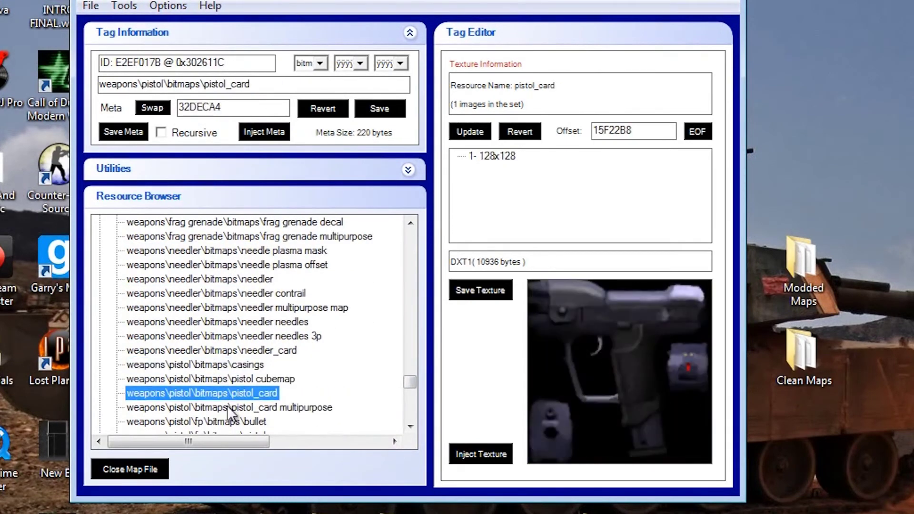
click(227, 407)
click(228, 422)
scroll(233, 431, down, 2)
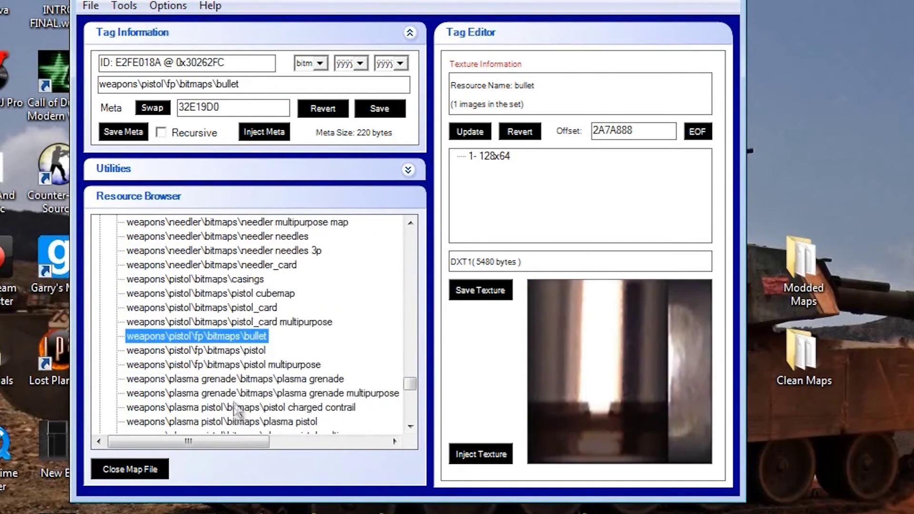
click(241, 350)
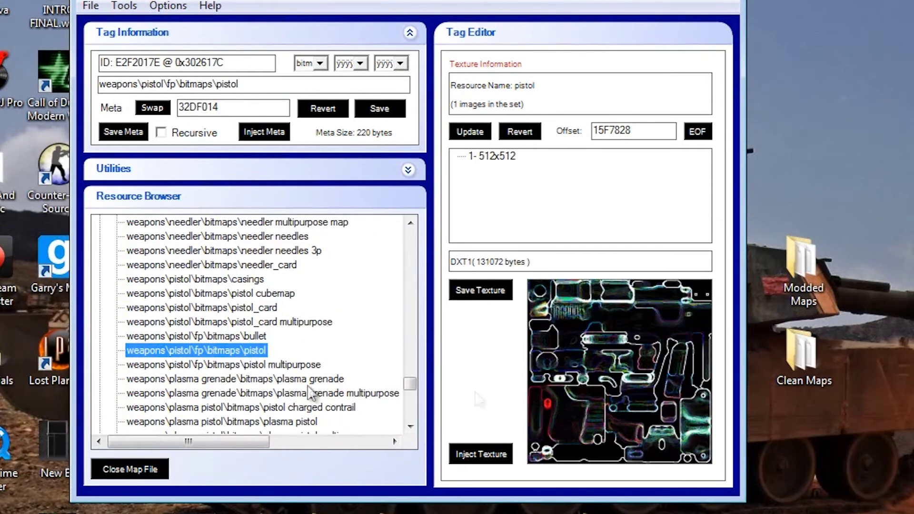
Preview the plasma rifle, rocket launcher, rocket projectile and sg loading port textures.
scroll(277, 375, down, 3)
click(269, 367)
click(259, 394)
click(256, 408)
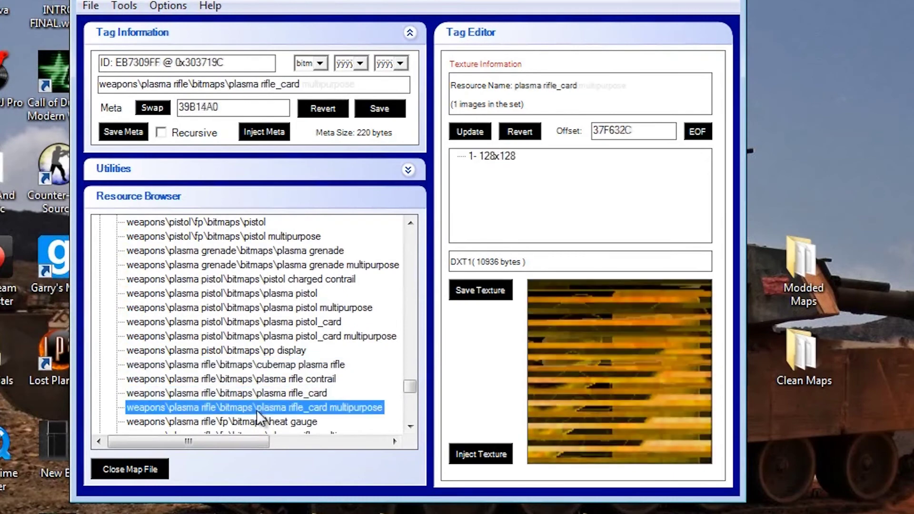
scroll(256, 409, down, 3)
click(262, 351)
click(255, 390)
scroll(253, 398, down, 2)
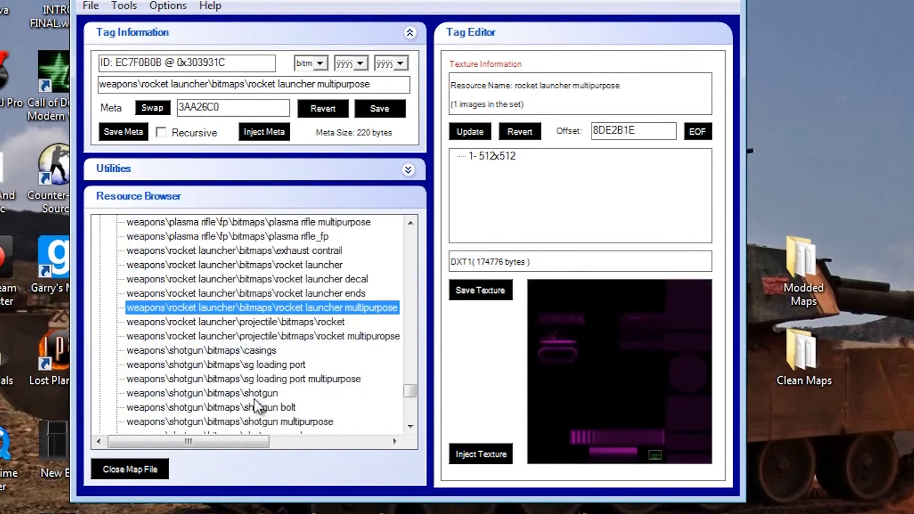
click(270, 337)
click(270, 378)
Compare the shotgun, shotgun bolt and multipurpose textures, settling on the main 512x512 shotgun texture.
click(270, 393)
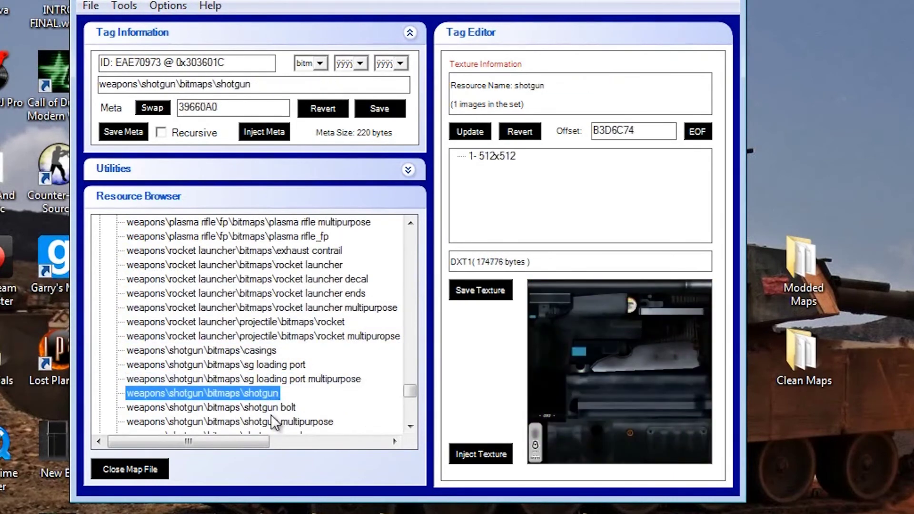
scroll(313, 393, down, 2)
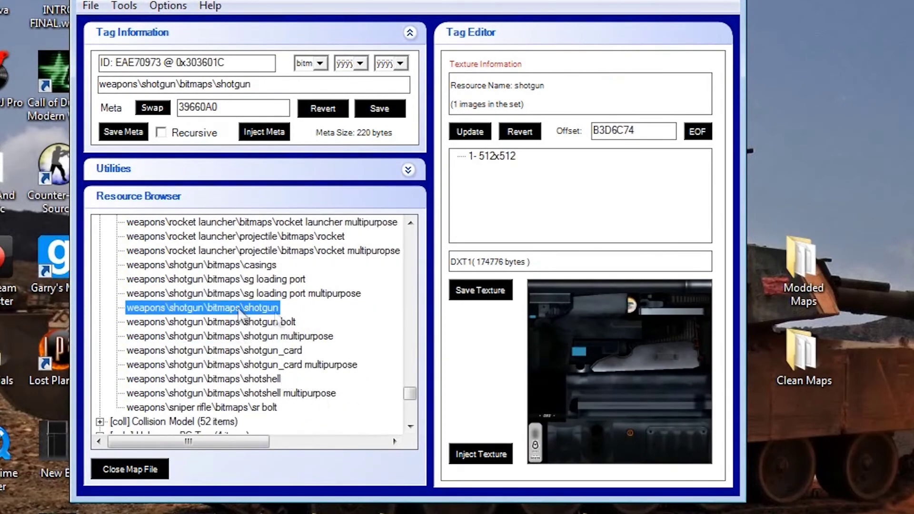
click(279, 321)
click(278, 337)
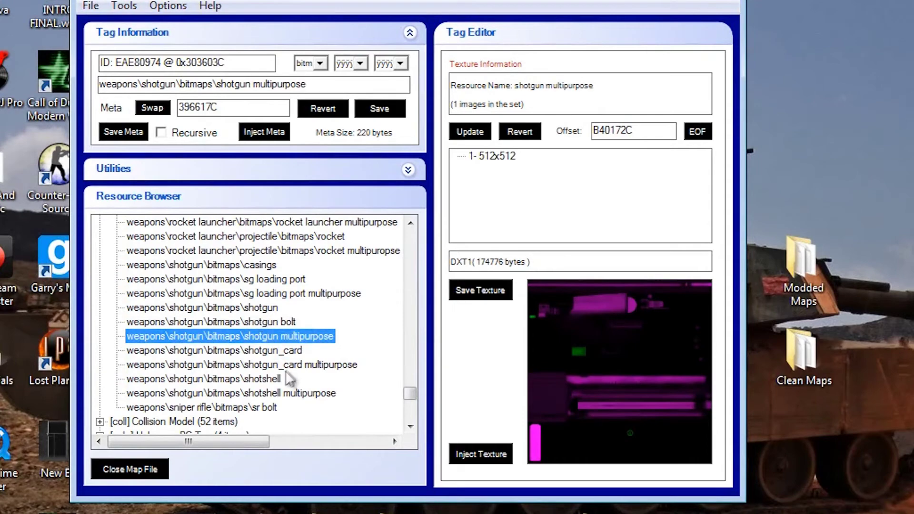
click(244, 308)
scroll(281, 324, up, 4)
scroll(282, 324, up, 4)
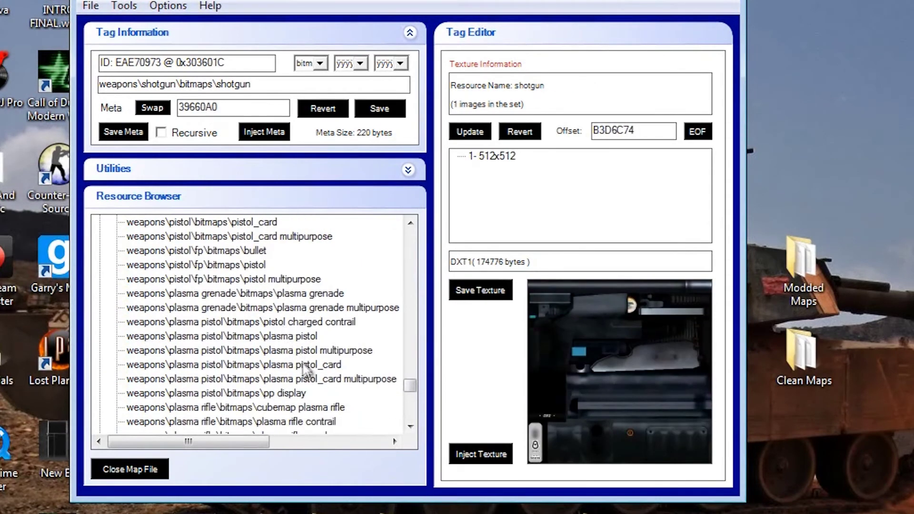
scroll(307, 378, up, 3)
scroll(306, 379, up, 3)
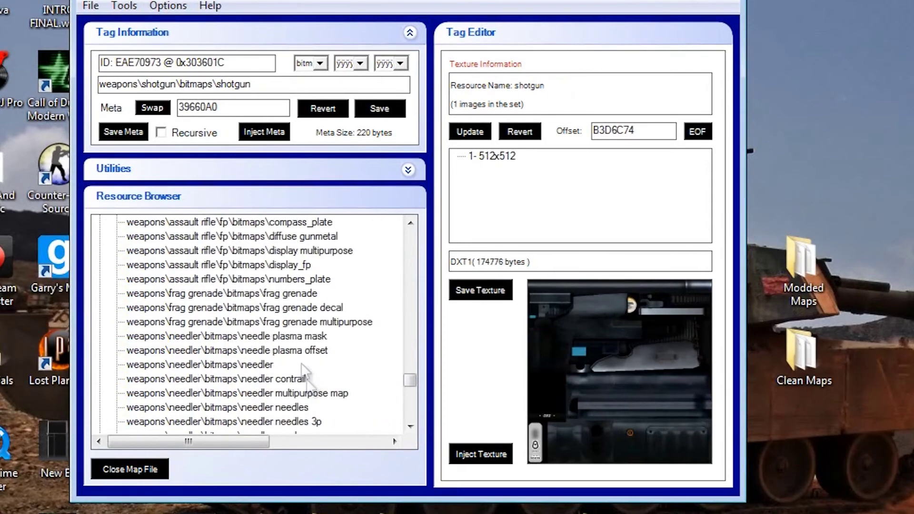
scroll(253, 284, up, 1)
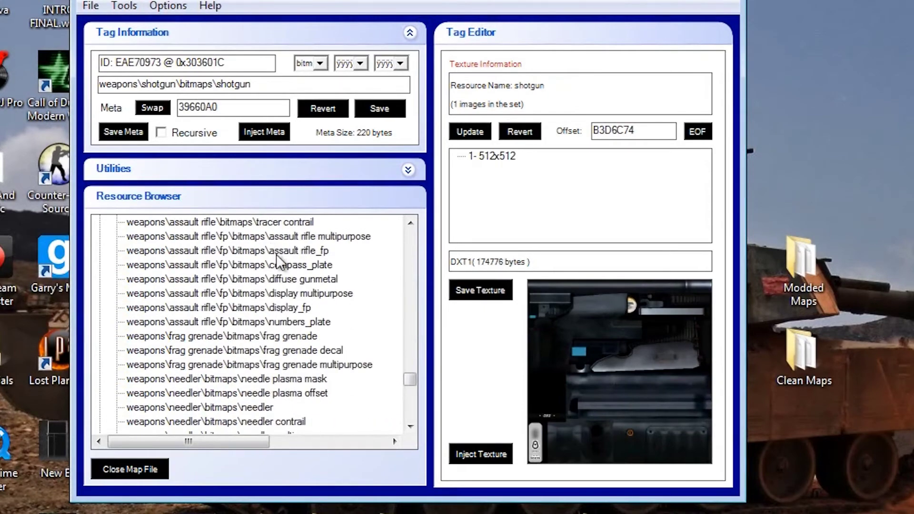
scroll(287, 350, down, 3)
scroll(287, 353, down, 11)
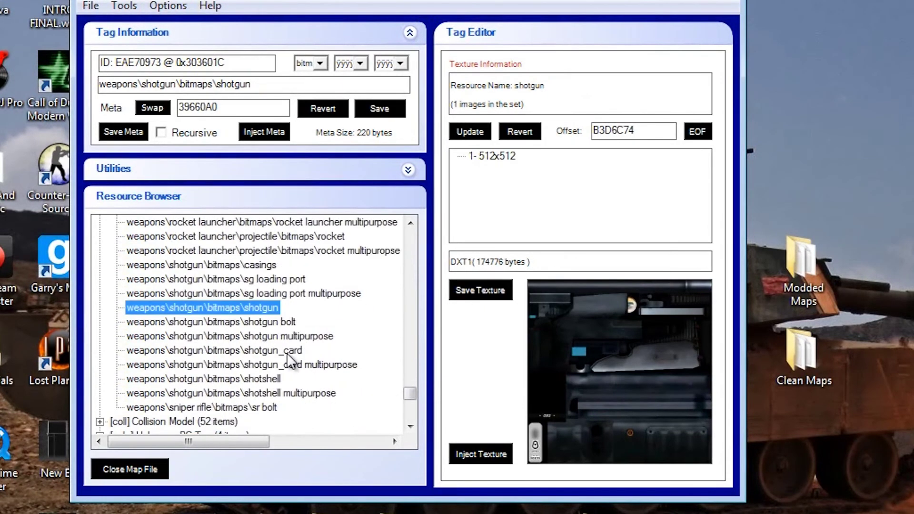
Export the shotgun texture to the Desktop as the DDS file shotgun1.
click(468, 298)
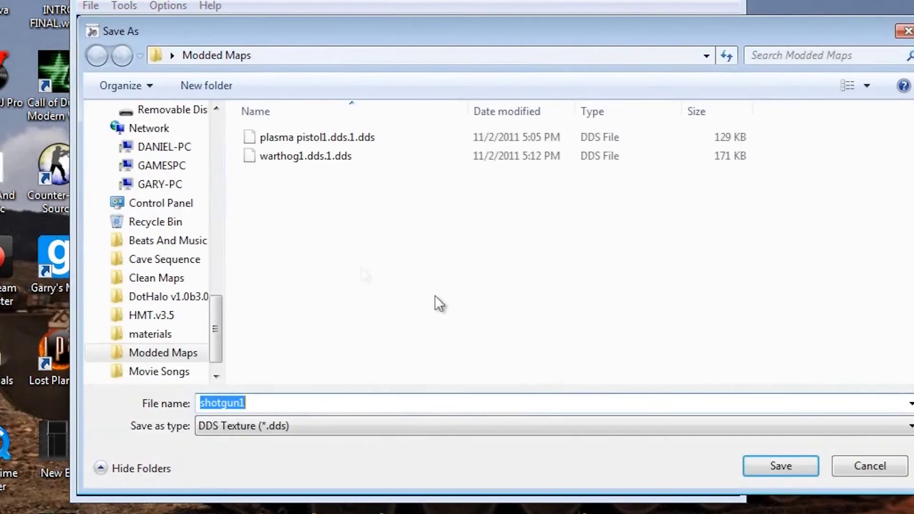
scroll(218, 310, up, 10)
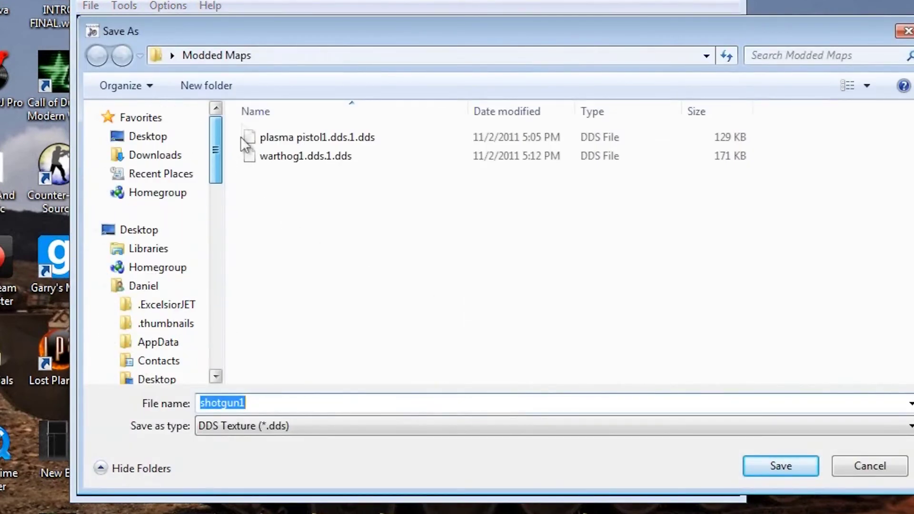
click(147, 136)
click(781, 465)
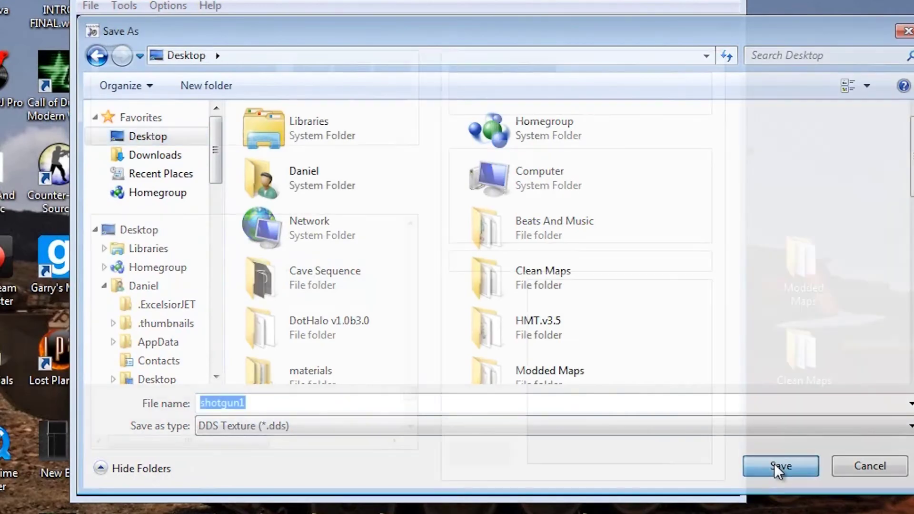
Close Halo Map Tools and place the shotgun1 file beside the desktop shortcuts.
key(super+d)
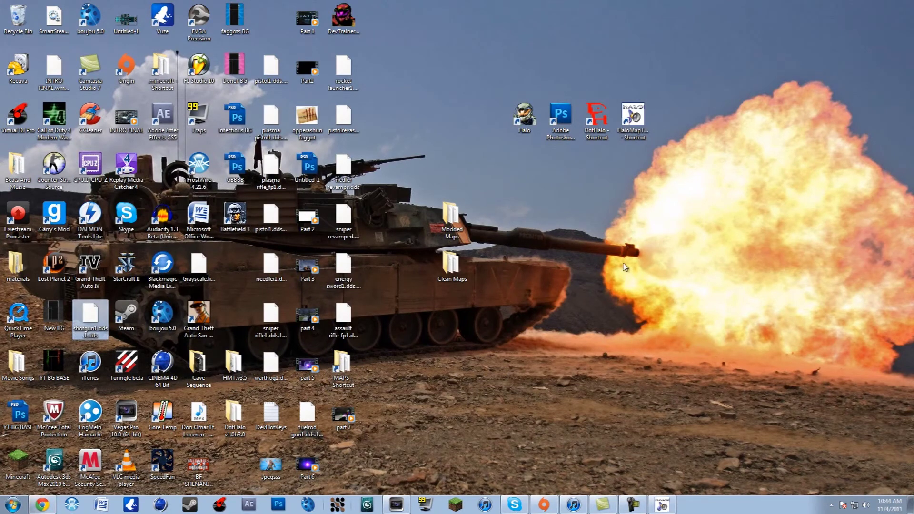
drag(86, 320, 689, 241)
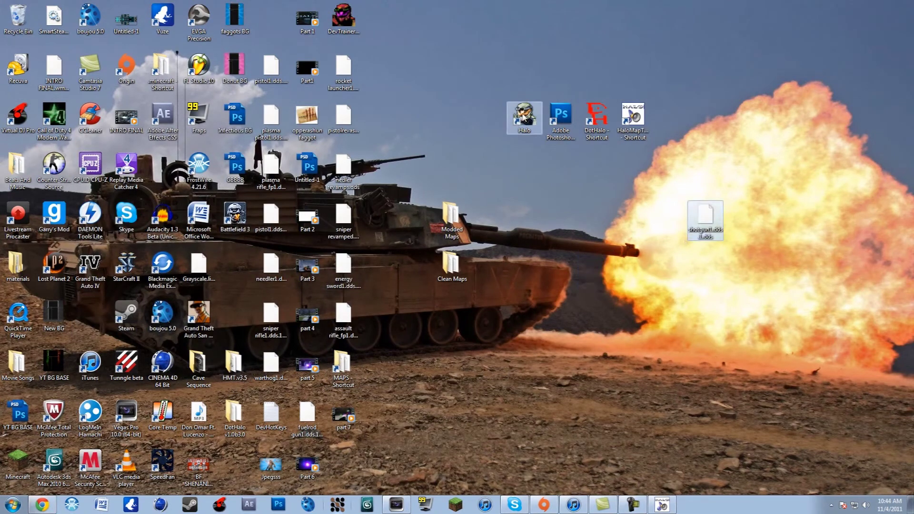
click(717, 262)
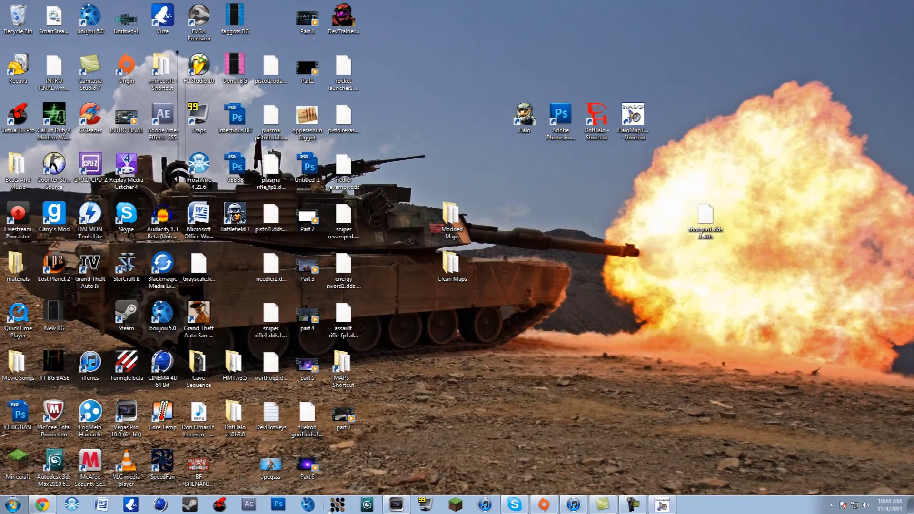
Launch Photoshop, open shotgun1.dds at default DDS sizes, and maximize the window.
click(276, 505)
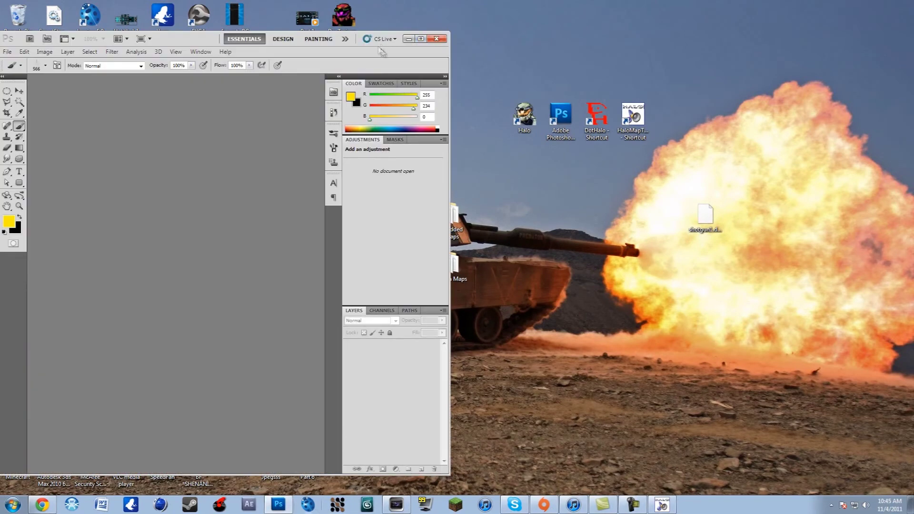
drag(407, 34, 495, 19)
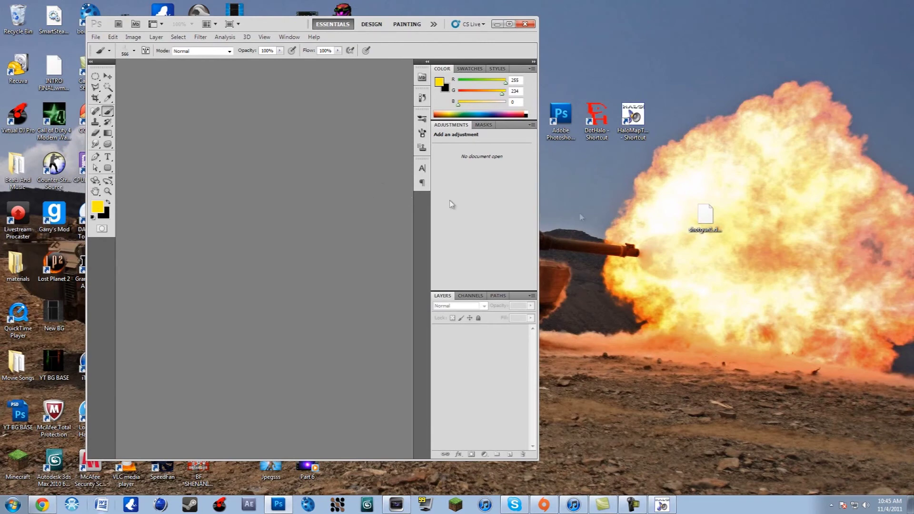
click(679, 280)
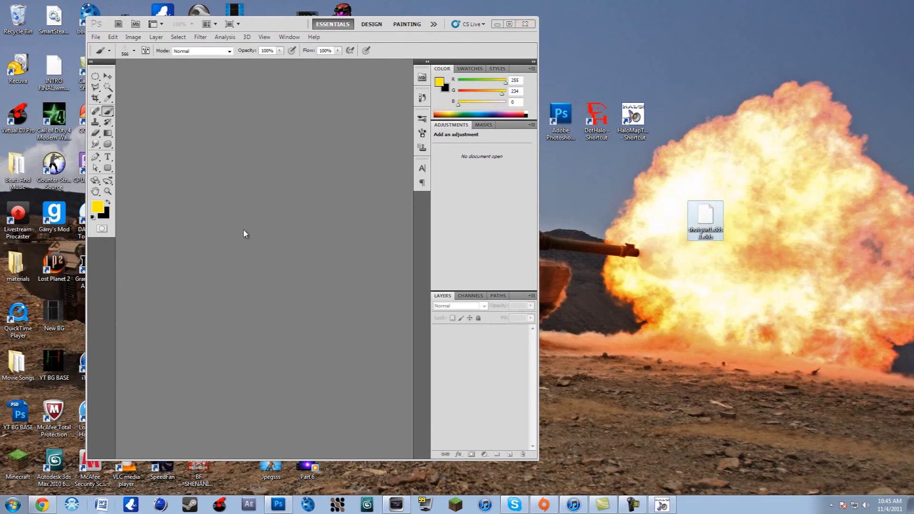
drag(244, 233, 244, 231)
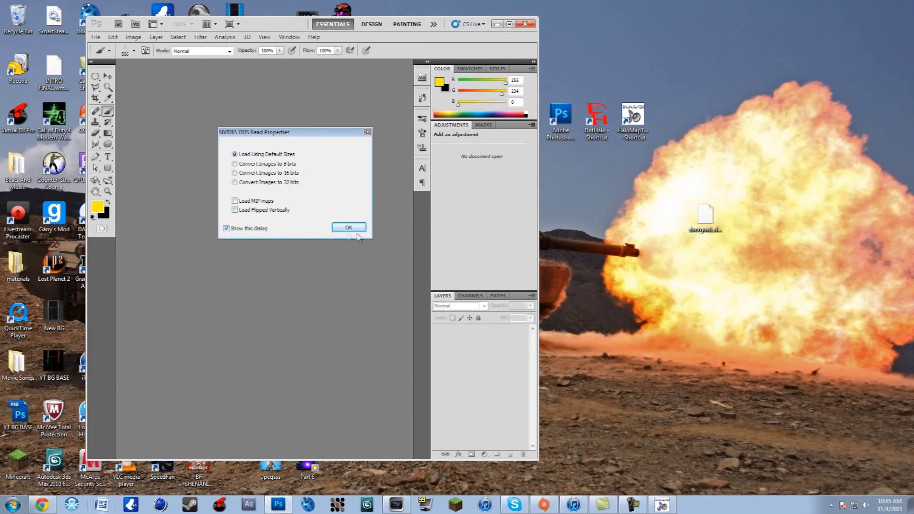
click(336, 228)
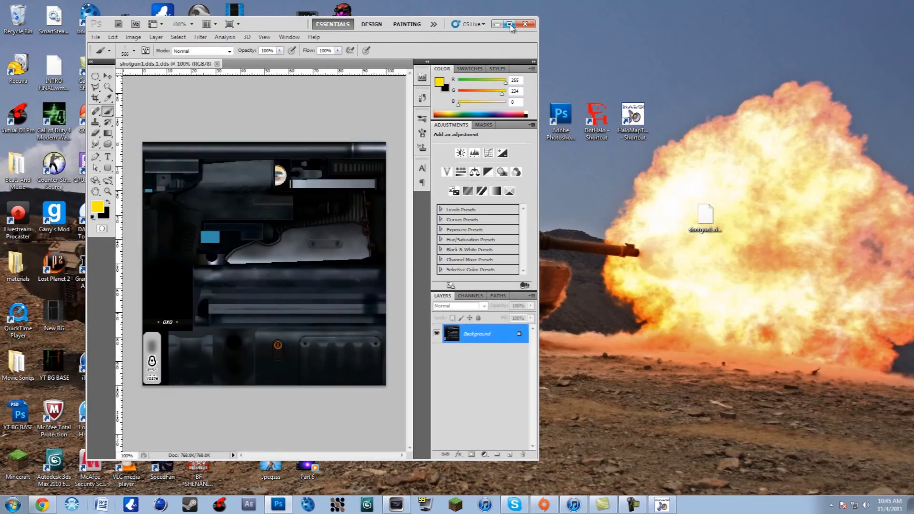
click(509, 24)
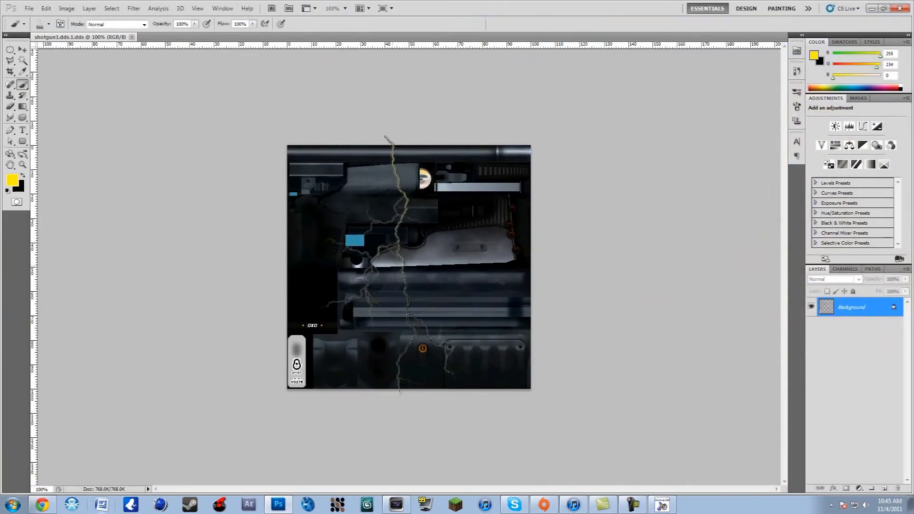
Stamp and undo a yellow lightning streak, then recolour the texture using the Magic Wand.
click(394, 265)
key(ctrl+z)
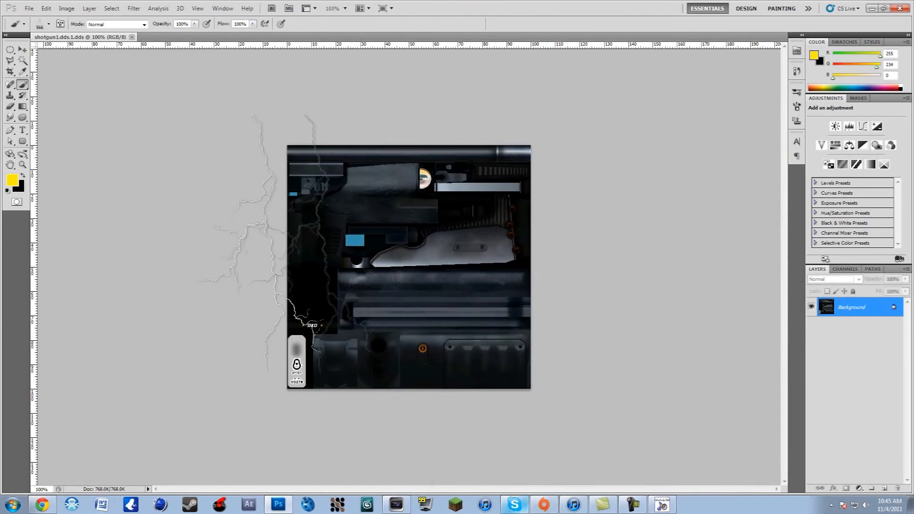
click(23, 61)
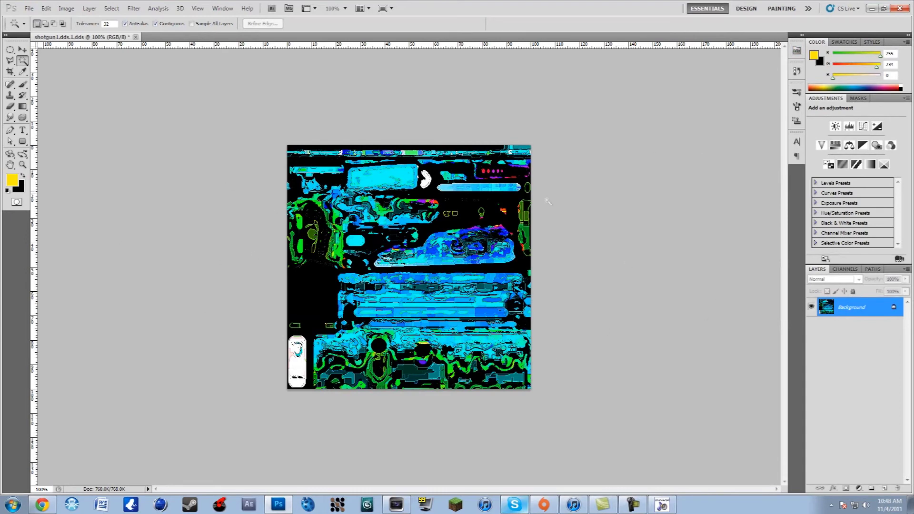
click(29, 9)
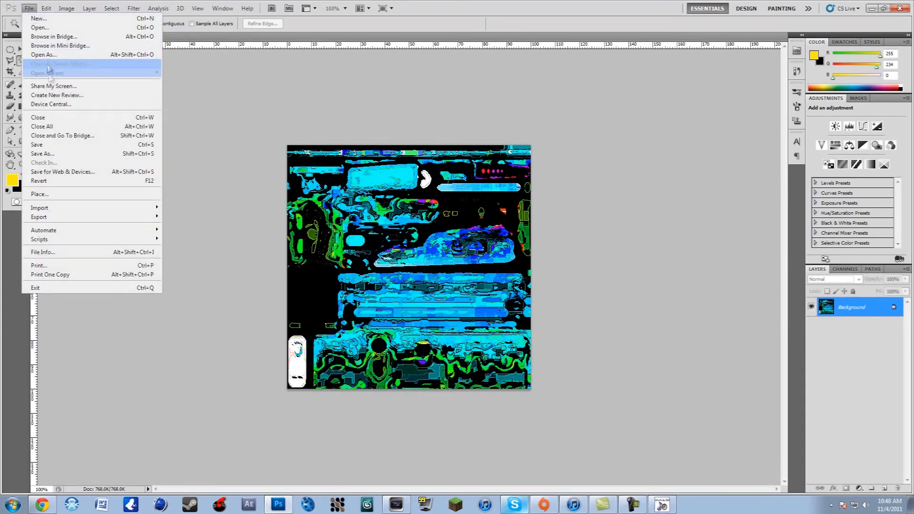
Save the recoloured texture as a DXT1 RGB 4 bpp DDS and close Photoshop.
click(51, 145)
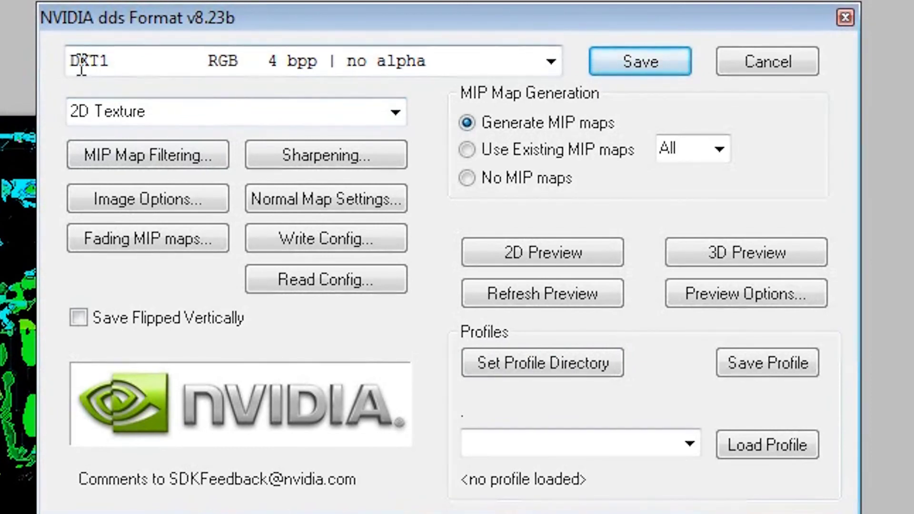
click(636, 64)
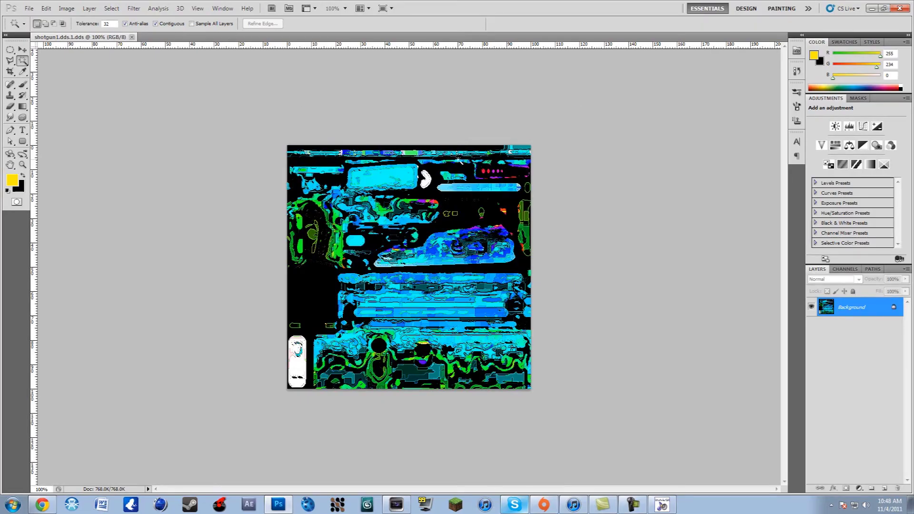
click(897, 8)
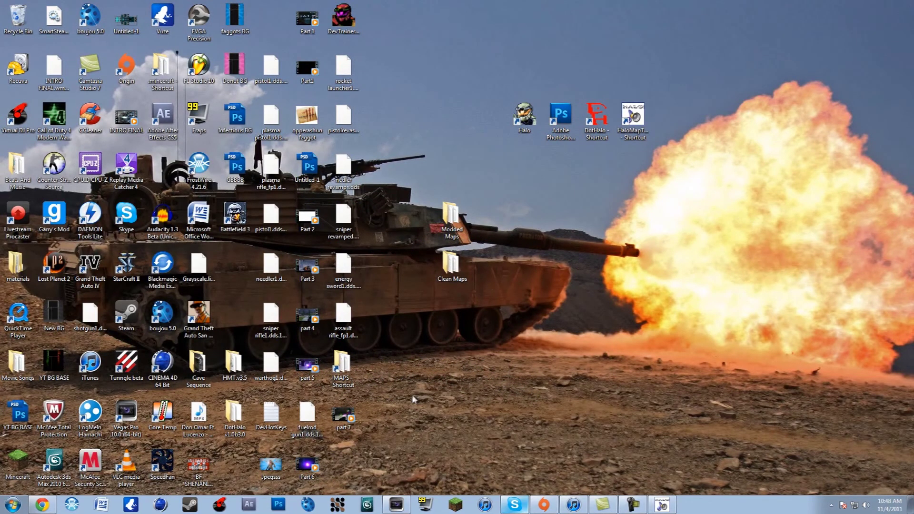
Inject shotgun1.dds.1.dds into the map's shotgun bitmap tag and confirm the success message.
drag(90, 314, 524, 364)
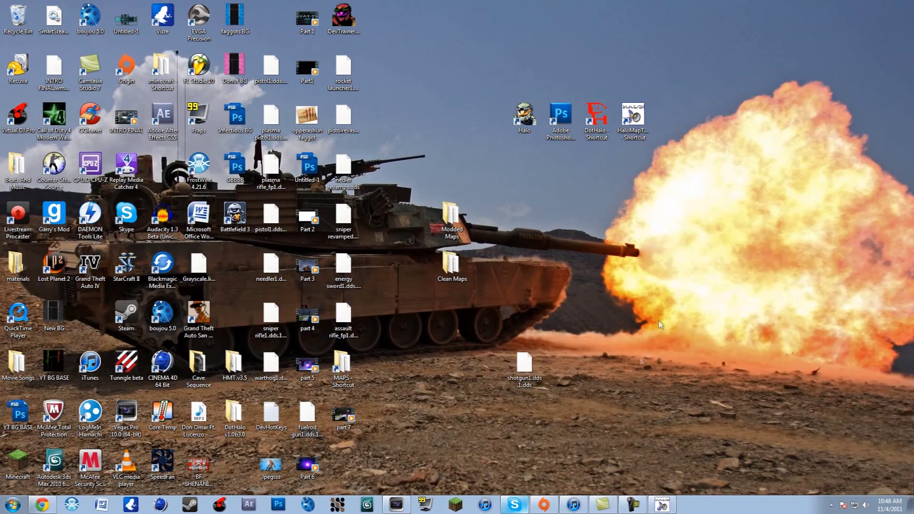
click(661, 505)
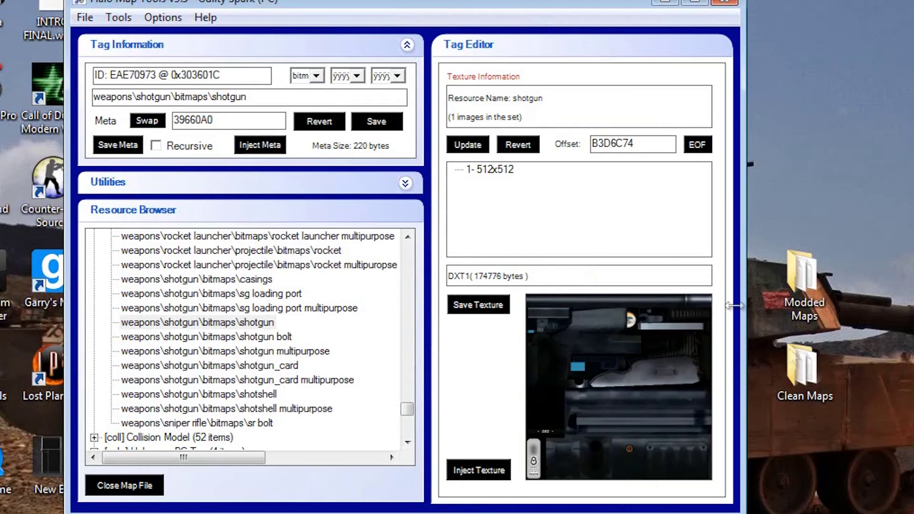
click(479, 469)
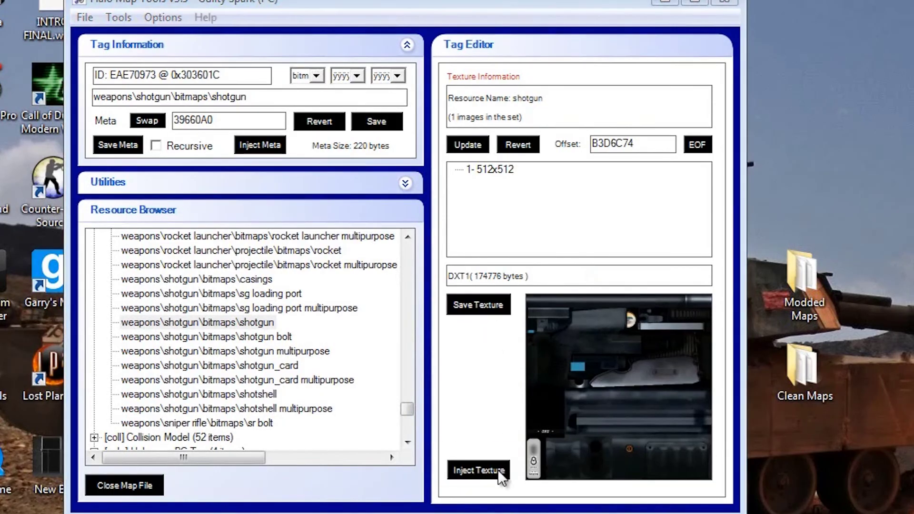
scroll(902, 388, down, 10)
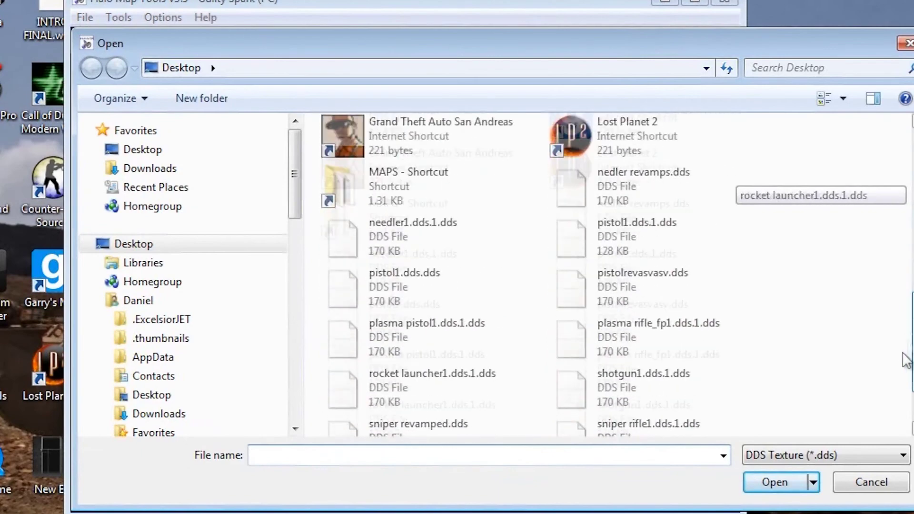
click(642, 304)
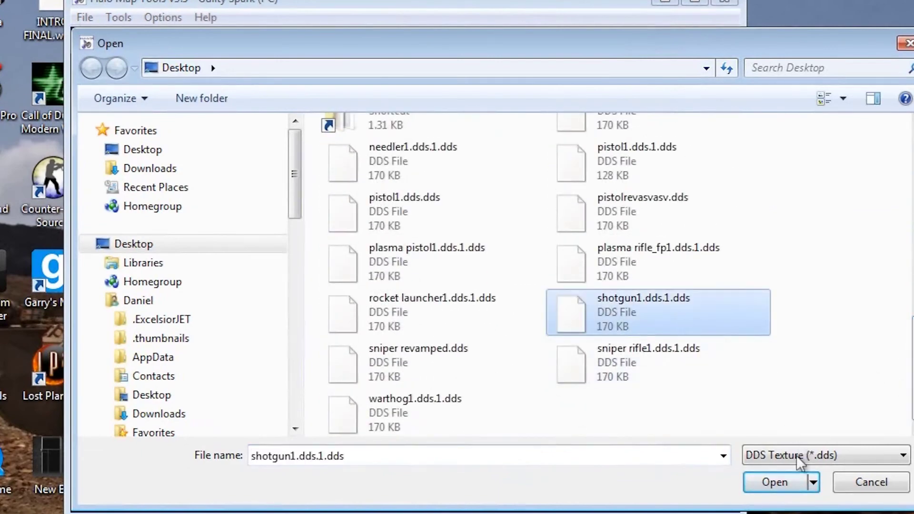
click(785, 478)
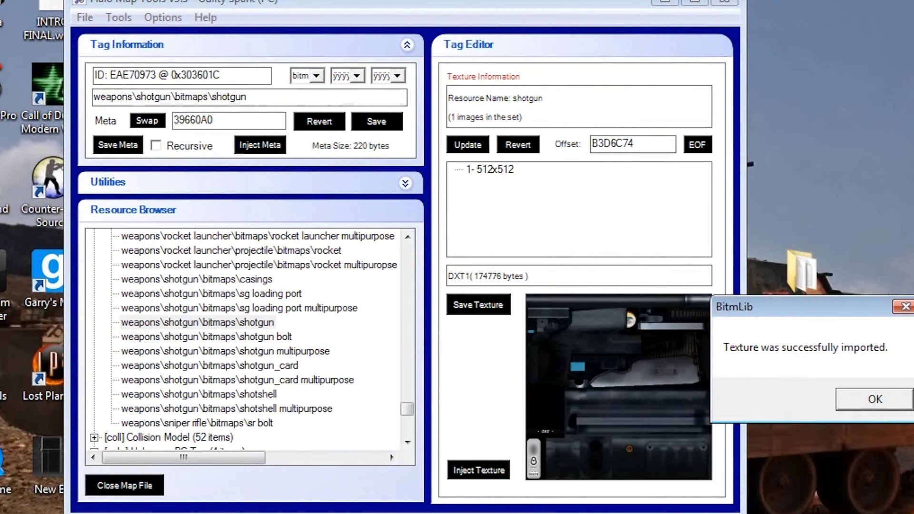
click(869, 397)
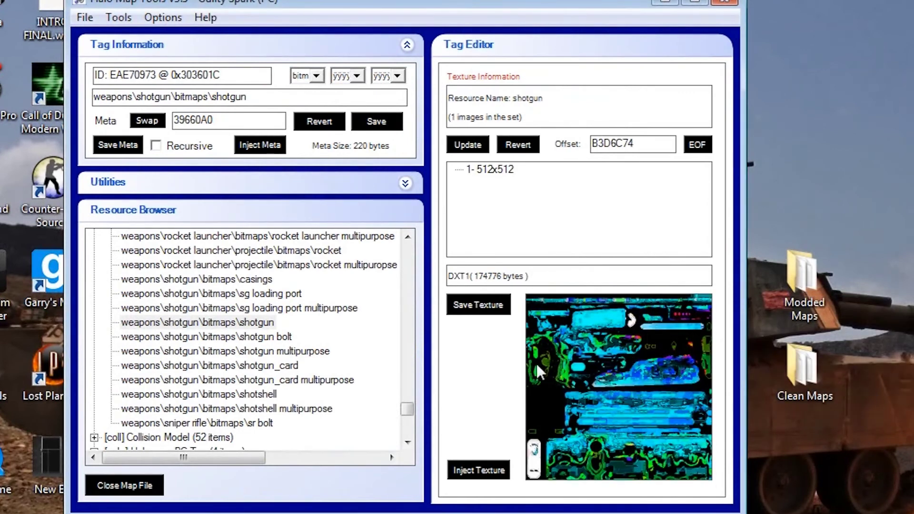
click(245, 394)
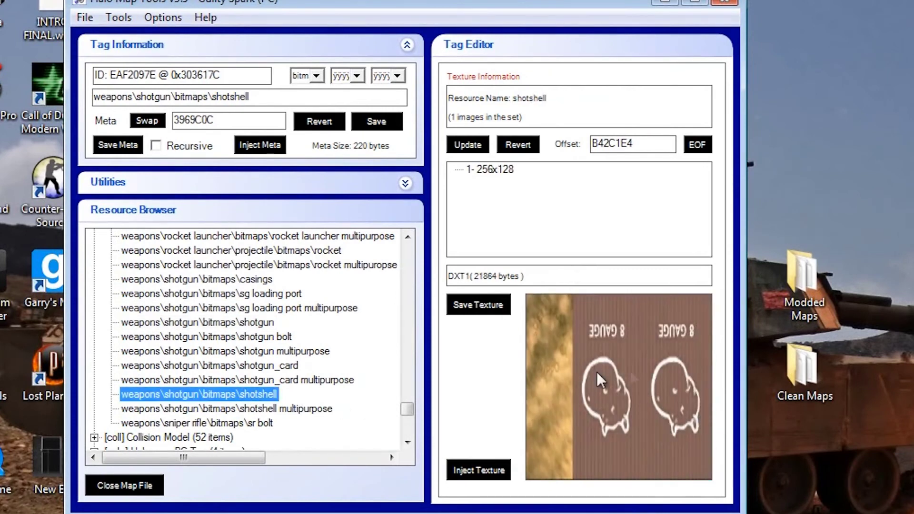
Browse the shotgun, shotshell and sniper bolt bitmaps, ending on the shotgun bolt.
click(263, 380)
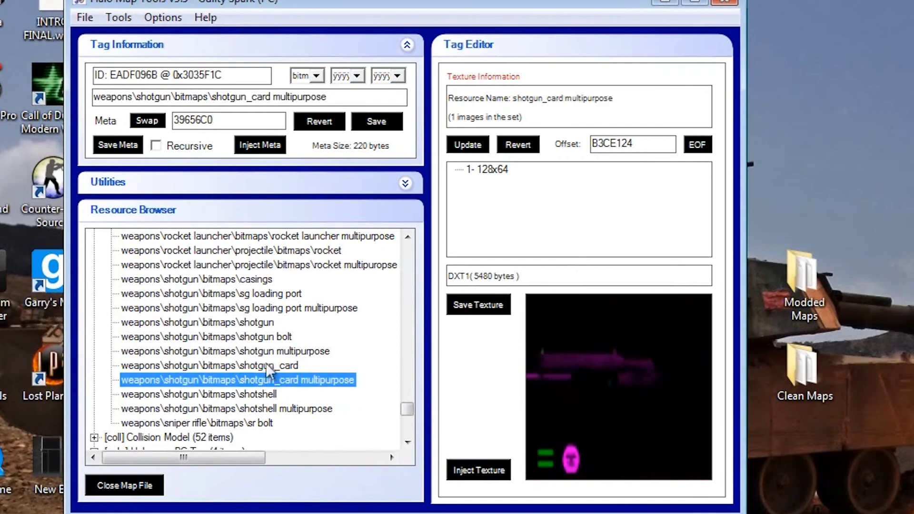
click(265, 351)
click(263, 308)
click(263, 280)
click(258, 410)
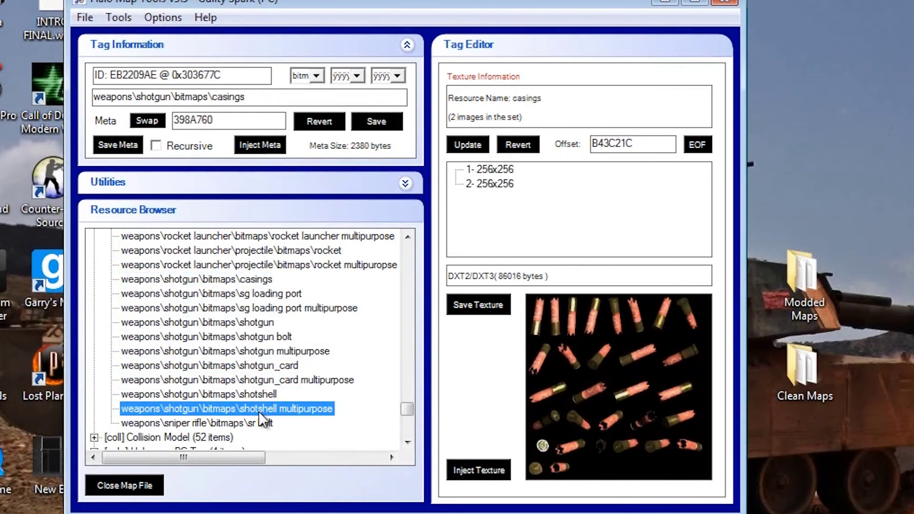
click(254, 422)
click(255, 393)
click(253, 337)
Browse the rocket launcher bitmaps: multipurpose, projectile, ends, decal, exhaust contrail and main.
scroll(255, 329, up, 2)
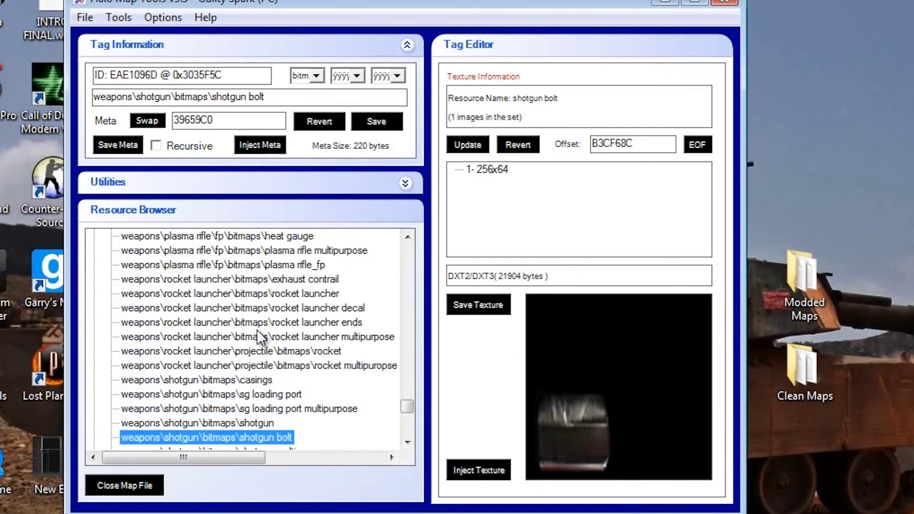
click(256, 334)
click(266, 365)
click(284, 322)
click(281, 307)
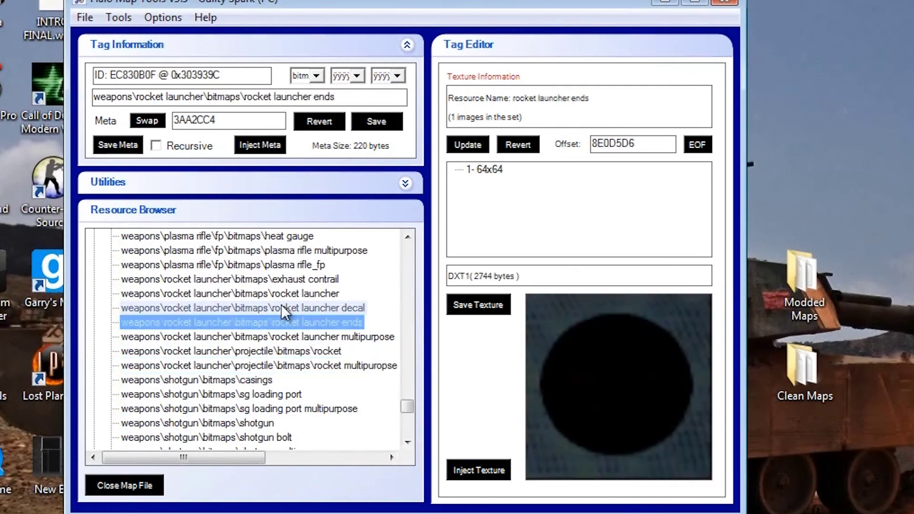
click(286, 280)
click(284, 293)
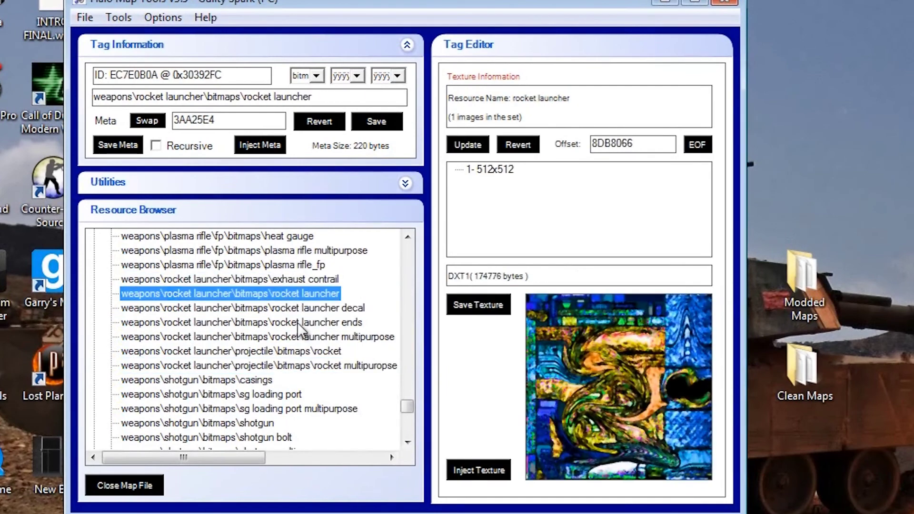
Browse the plasma rifle, plasma pistol, pistol and needler bitmaps.
scroll(296, 322, up, 2)
click(292, 322)
click(286, 293)
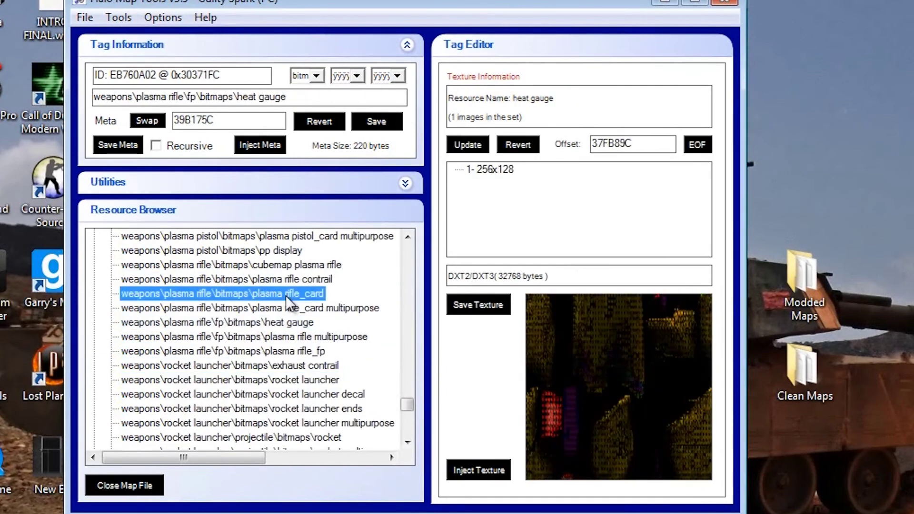
click(284, 264)
click(282, 250)
scroll(283, 250, up, 4)
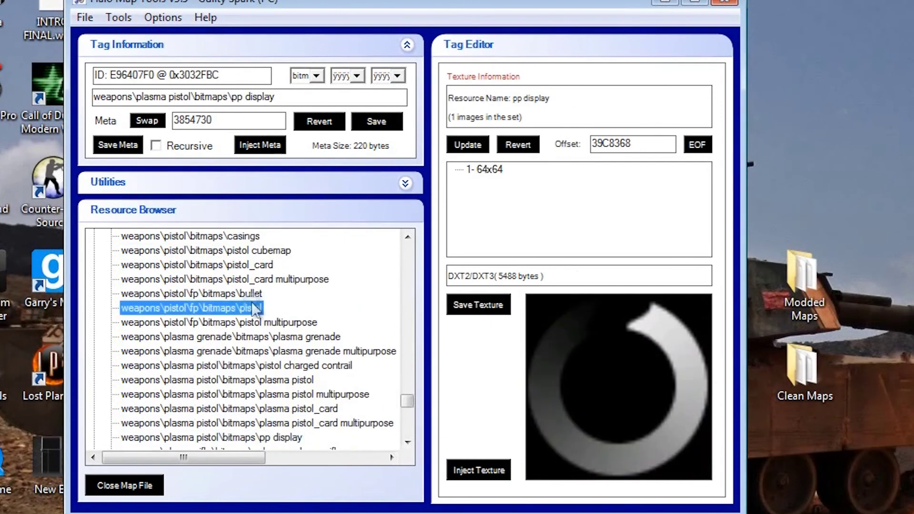
click(252, 277)
click(255, 236)
scroll(256, 279, up, 3)
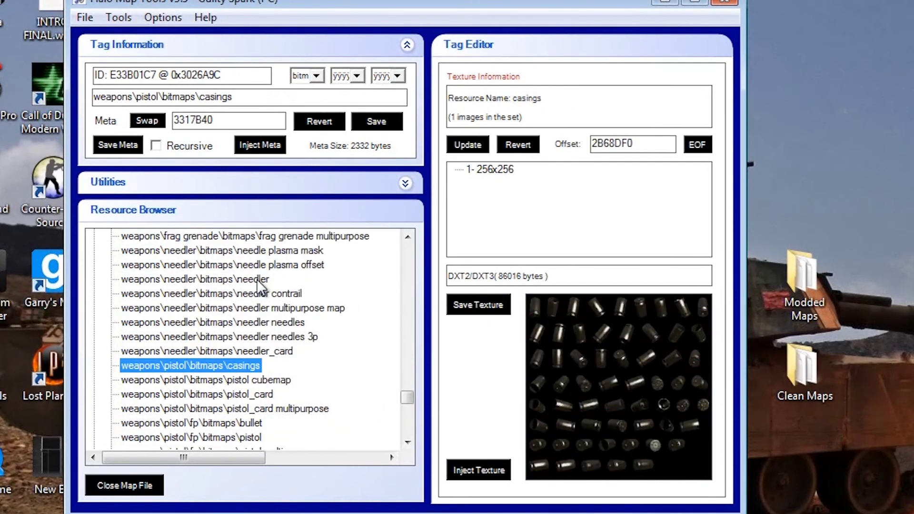
click(256, 279)
click(250, 322)
click(255, 307)
click(258, 292)
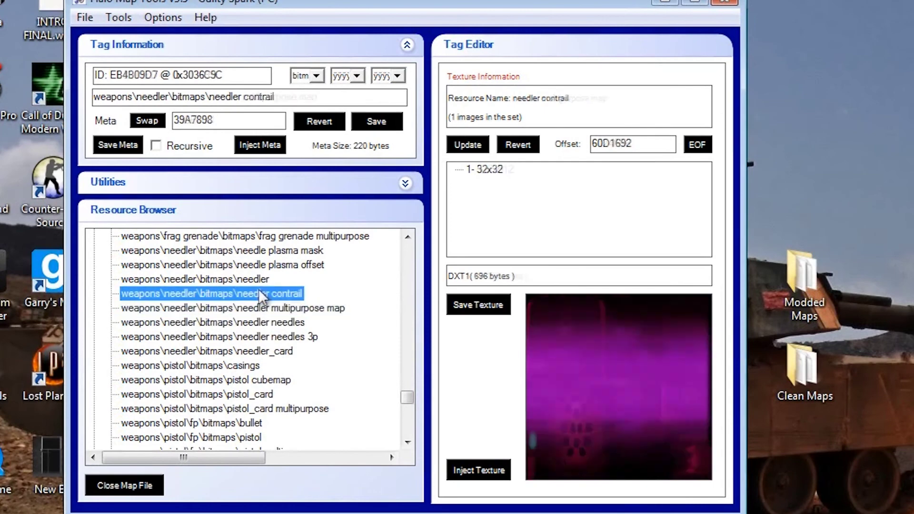
click(261, 266)
click(266, 250)
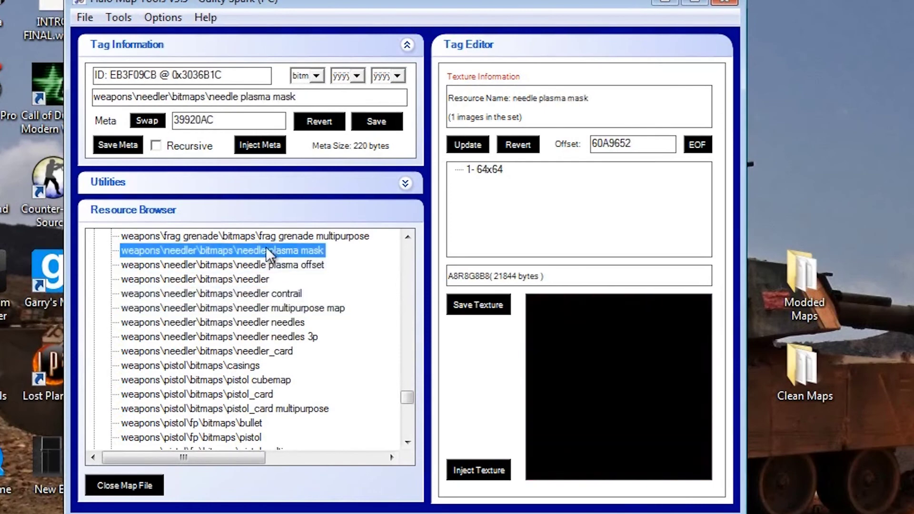
Browse the frag grenade, assault rifle, reflection, headlight flares and pelican_multi textures.
scroll(266, 247, up, 3)
click(265, 336)
click(265, 293)
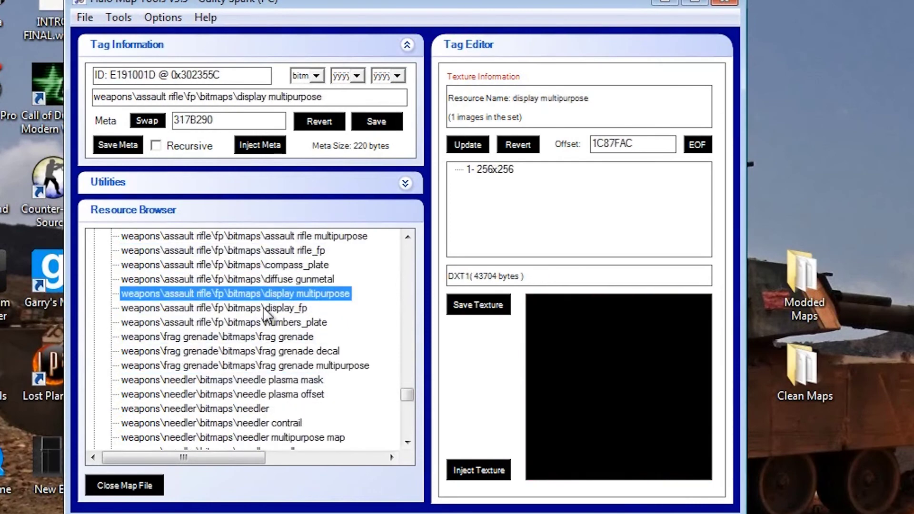
click(263, 307)
click(260, 264)
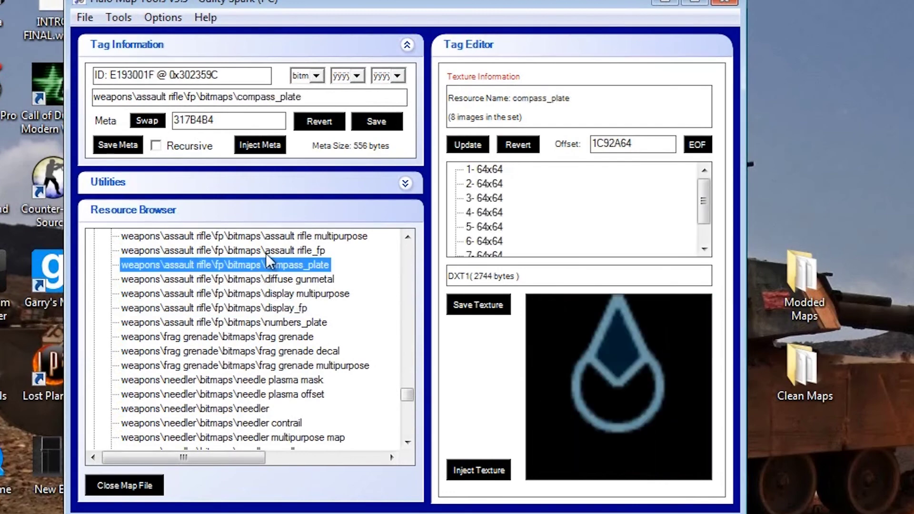
click(260, 237)
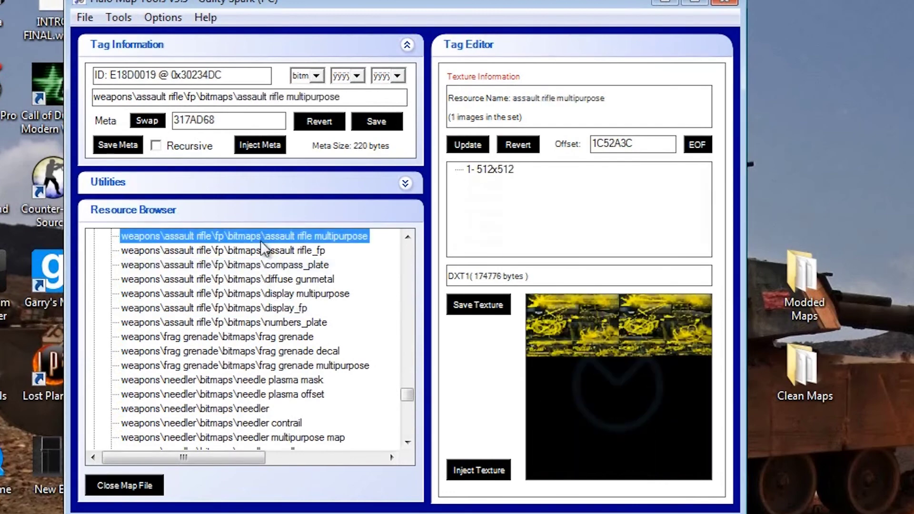
scroll(256, 258, up, 2)
click(256, 259)
scroll(253, 286, up, 1)
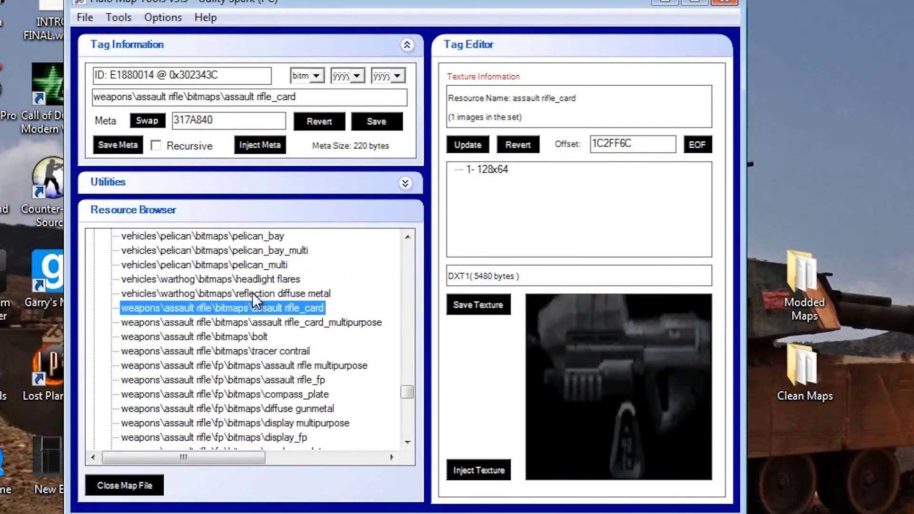
click(252, 293)
click(258, 276)
click(261, 262)
Browse the pelican bay, pelican and leather seat textures, ending on c_dropship.
scroll(261, 262, up, 3)
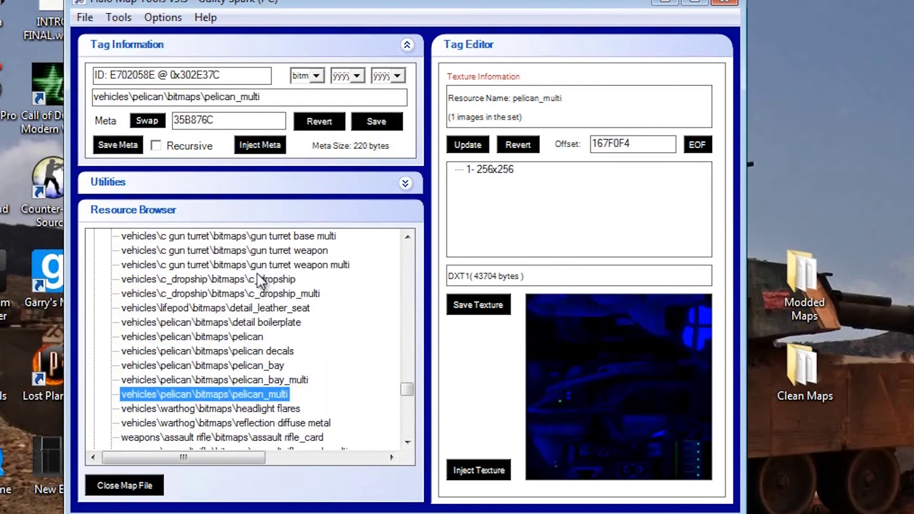
click(249, 378)
click(249, 365)
click(252, 337)
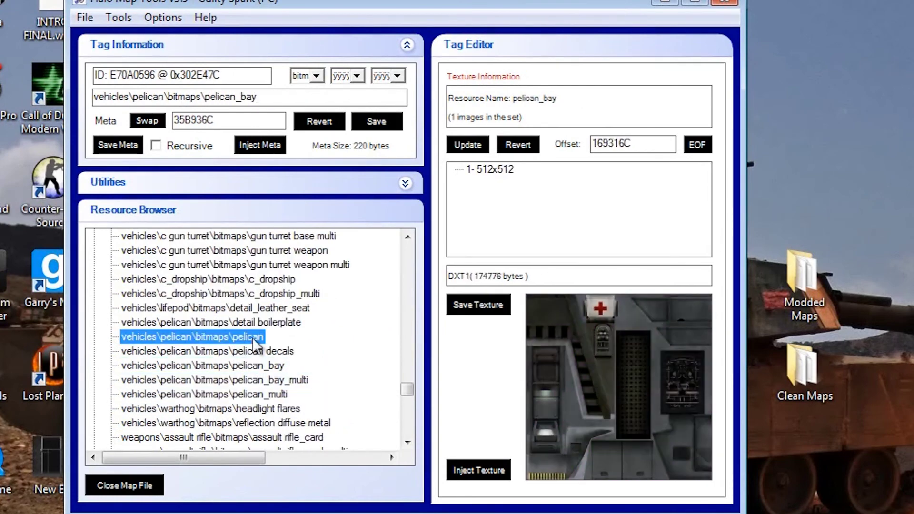
click(263, 308)
click(261, 280)
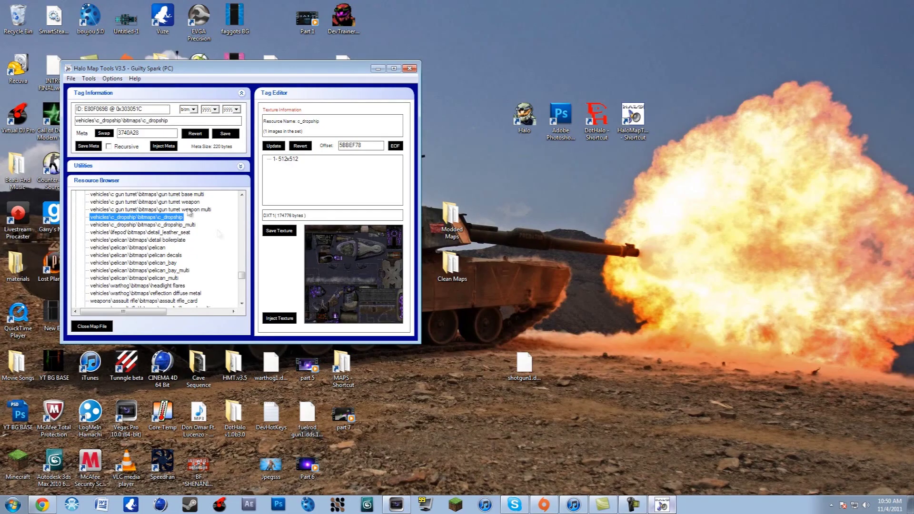
Close the Halo Map Tools window to return to the desktop.
click(410, 69)
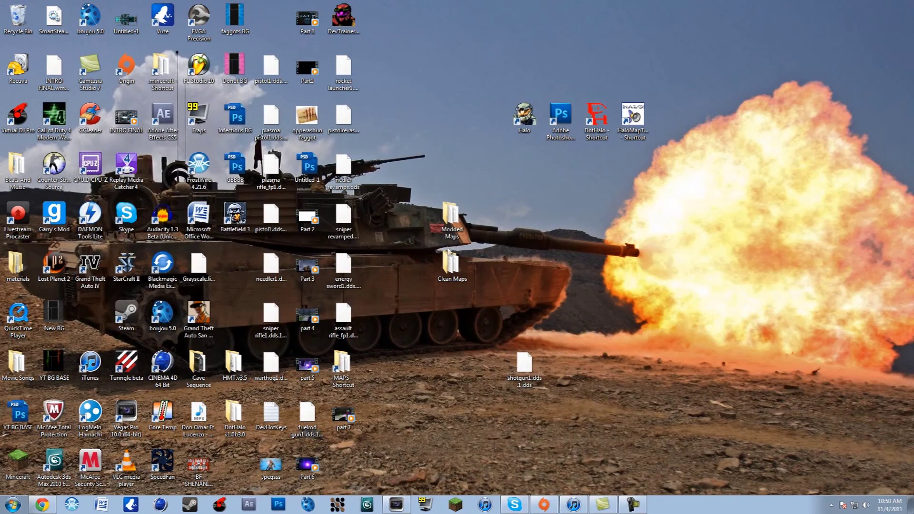
Open the Modded Maps folder and browse to C:\Program Files (x86)\Microsoft Games\Halo\MAPS.
double_click(448, 217)
click(13, 505)
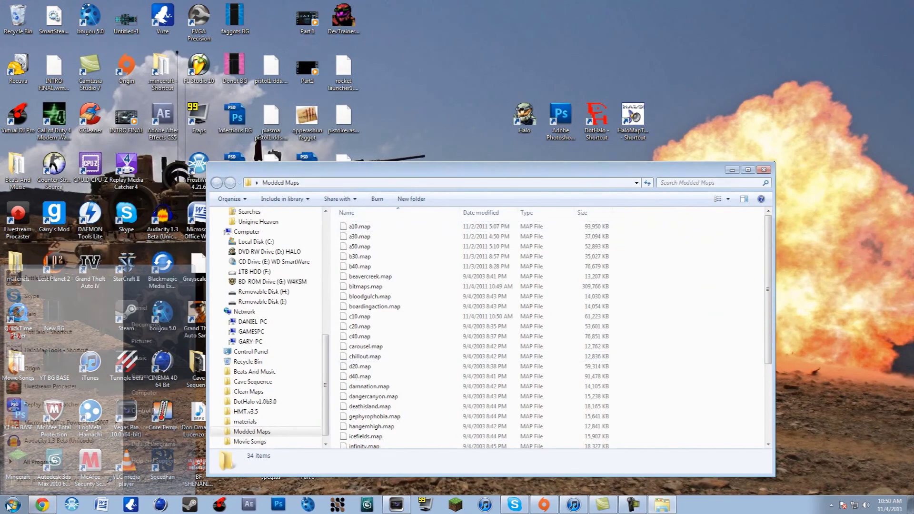
key(super)
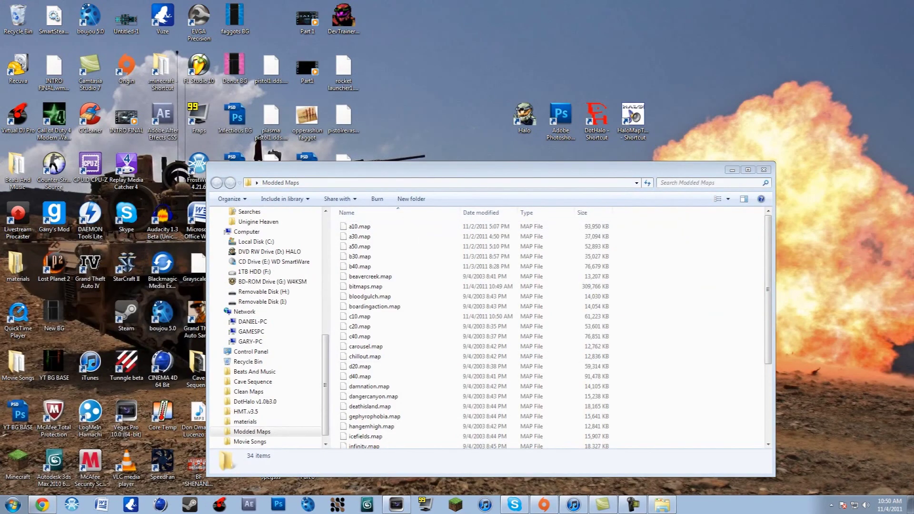
click(13, 504)
click(144, 392)
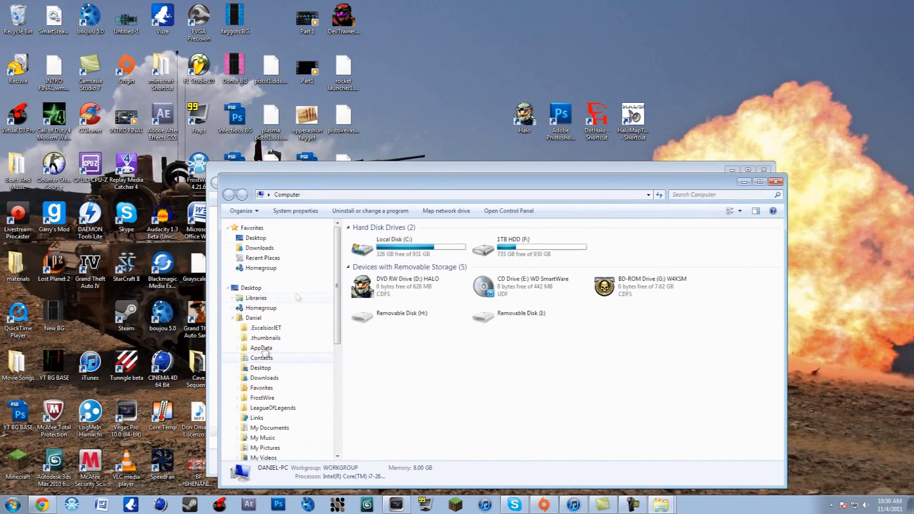
double_click(376, 246)
double_click(377, 318)
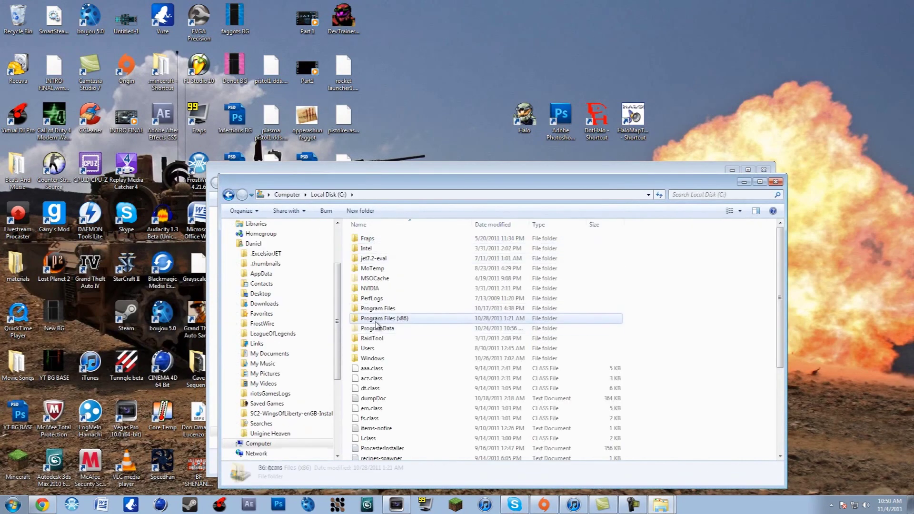
scroll(378, 321, down, 12)
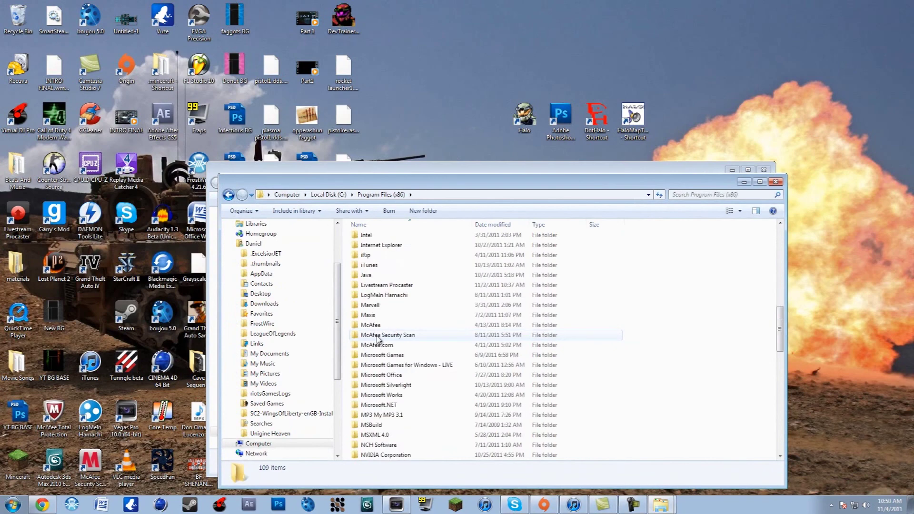
double_click(381, 256)
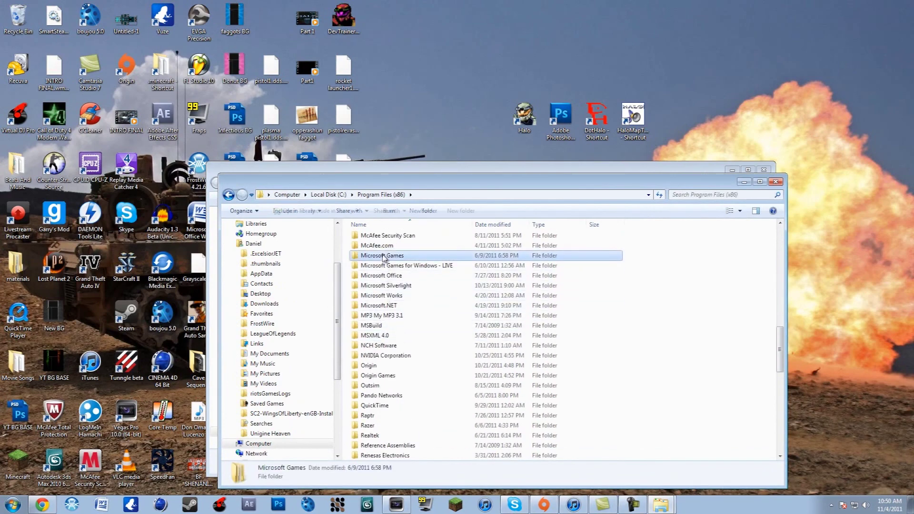
double_click(378, 239)
double_click(368, 258)
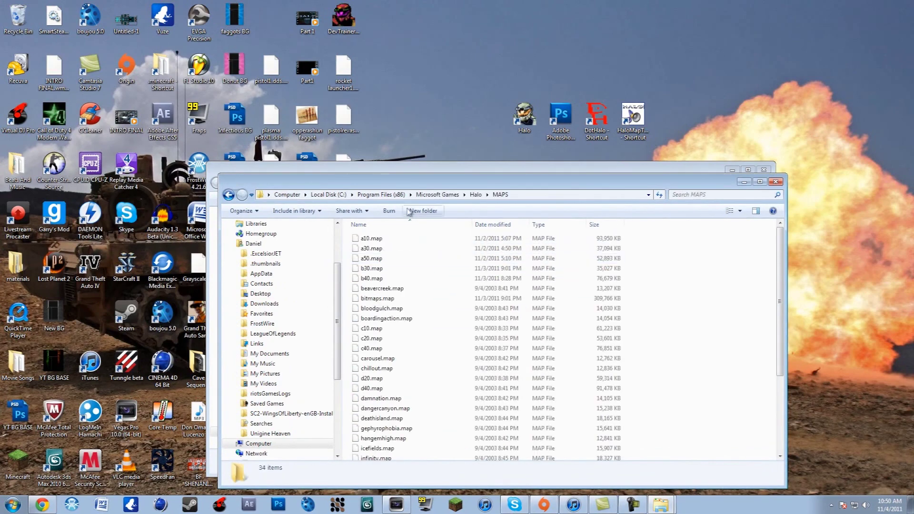
Move the modded c10.map into Halo's MAPS folder, replacing the original c10.map.
drag(406, 185, 672, 149)
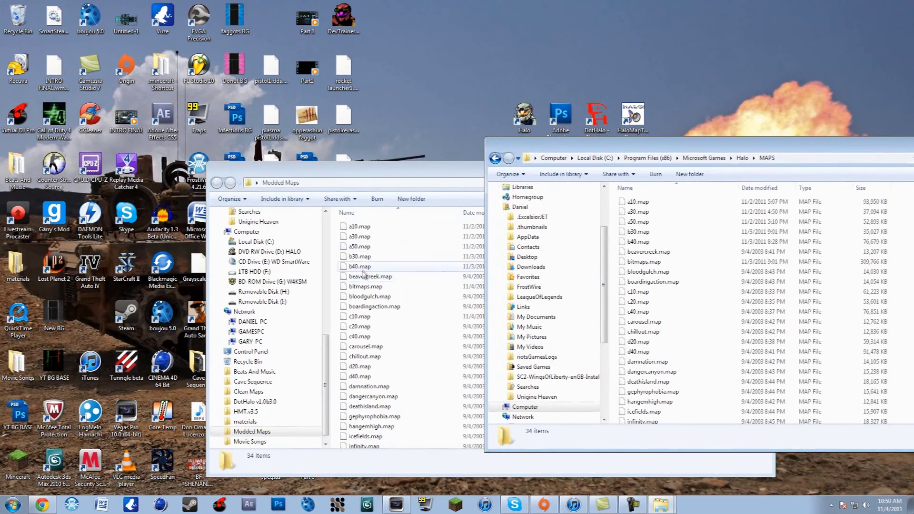
click(373, 318)
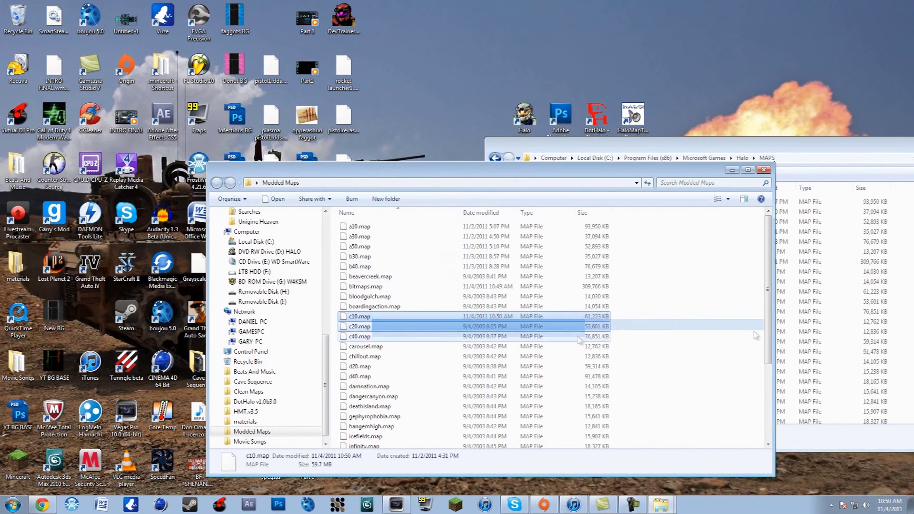
drag(352, 318, 854, 316)
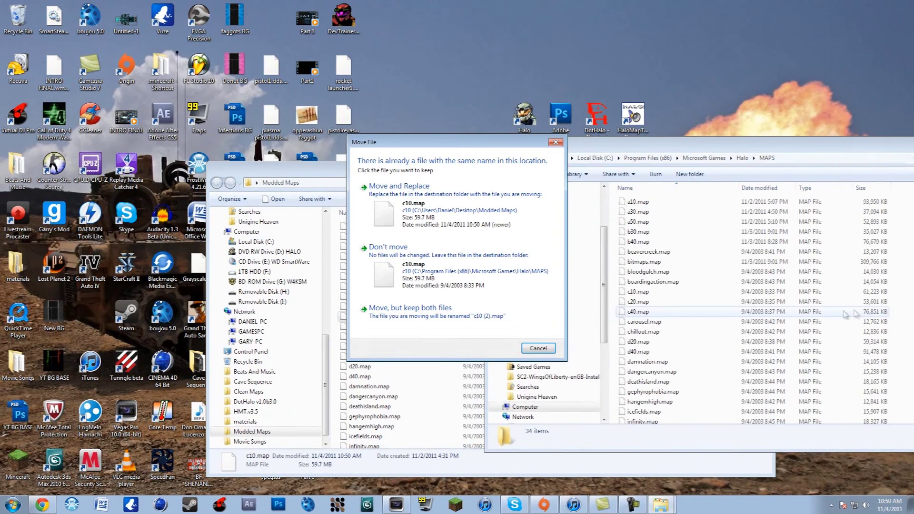
click(387, 213)
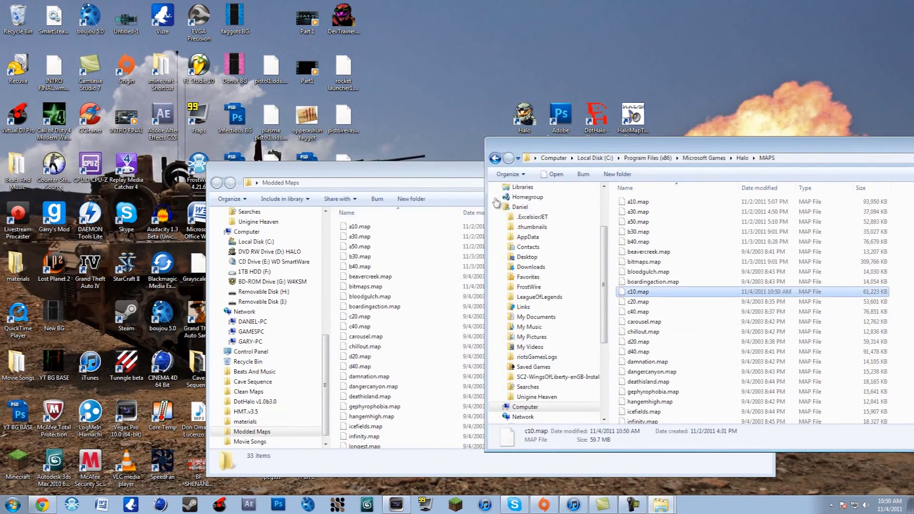
Close the Modded Maps and MAPS folder windows.
click(386, 176)
click(763, 170)
drag(666, 143, 463, 155)
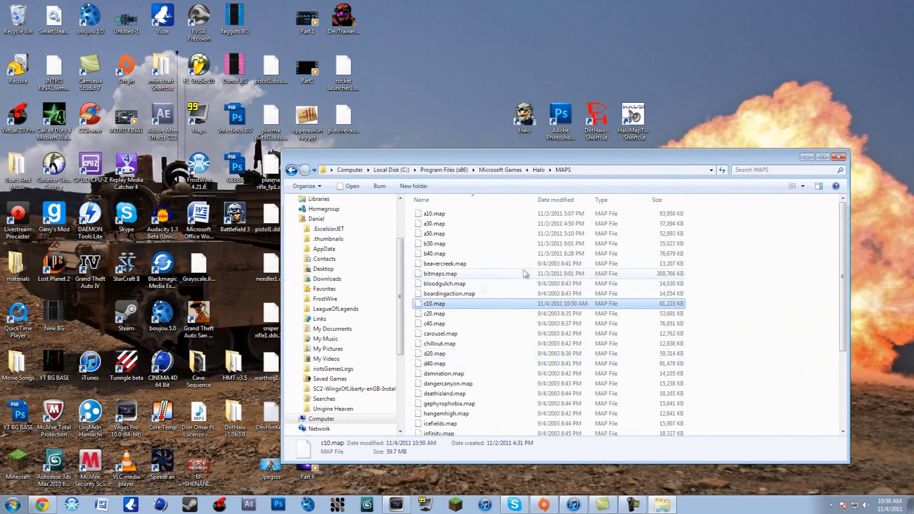
click(837, 157)
double_click(632, 117)
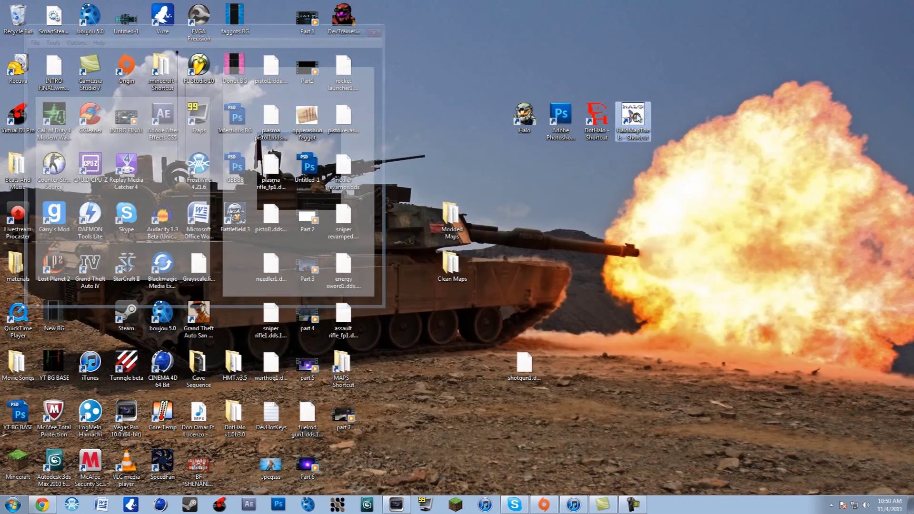
click(36, 42)
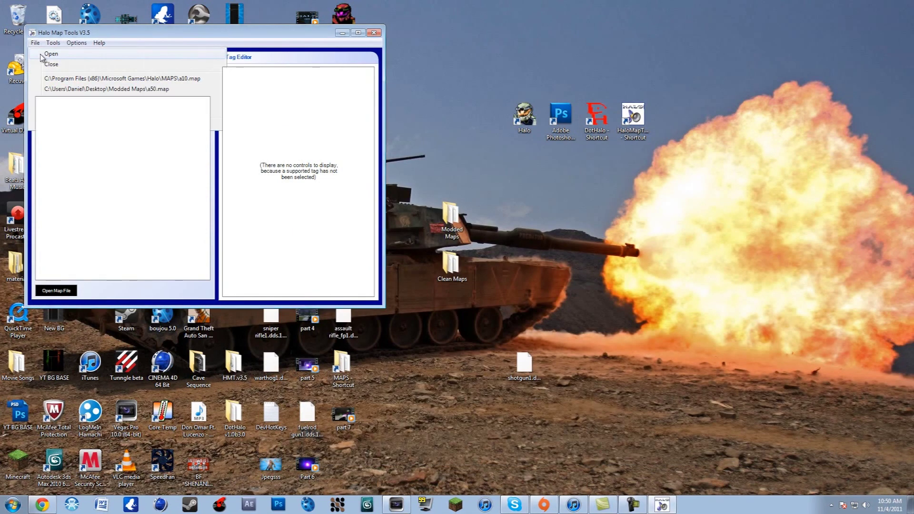
click(45, 52)
click(446, 291)
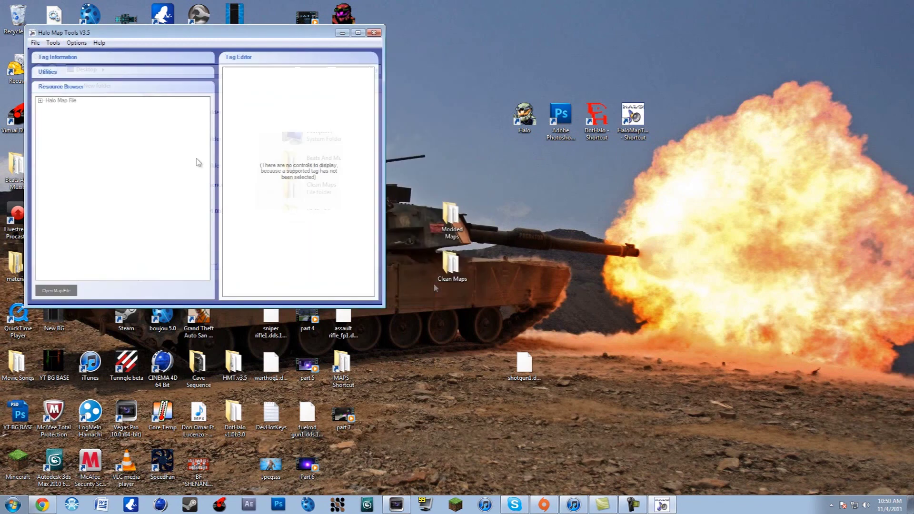
click(36, 42)
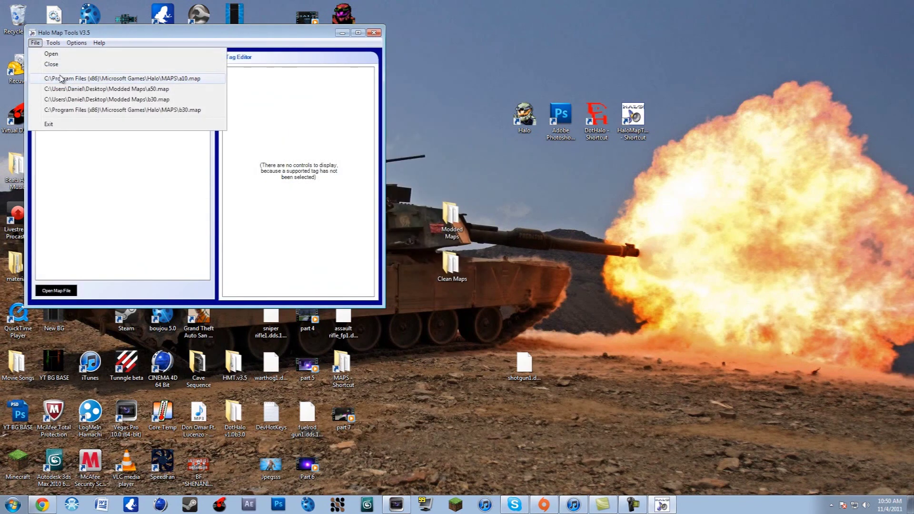
click(65, 78)
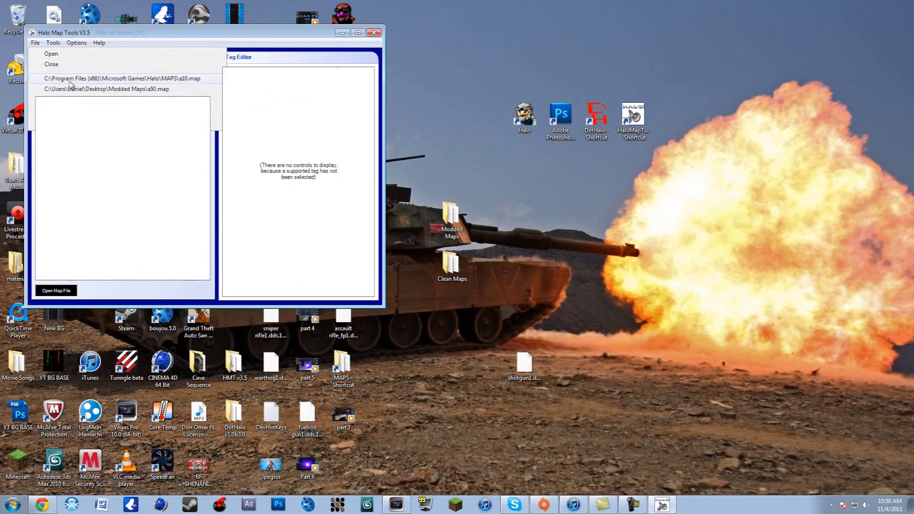
scroll(105, 183, down, 10)
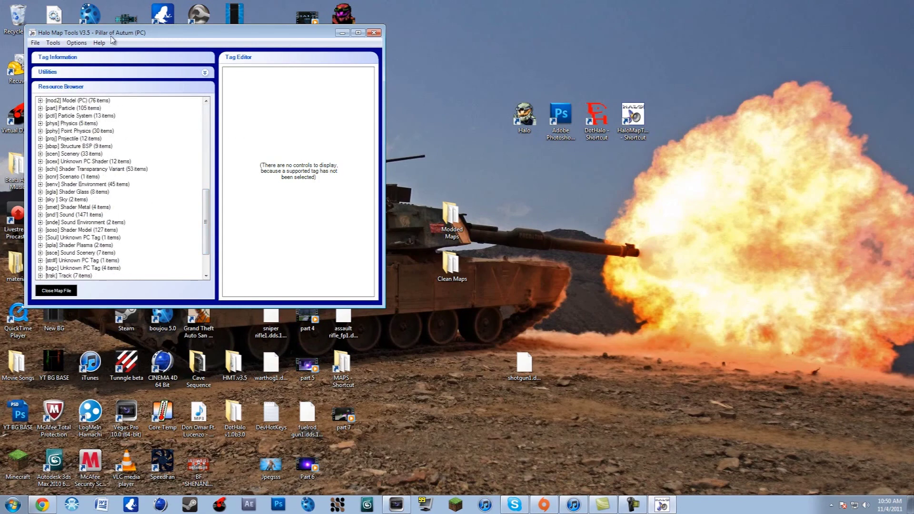
drag(111, 36, 197, 63)
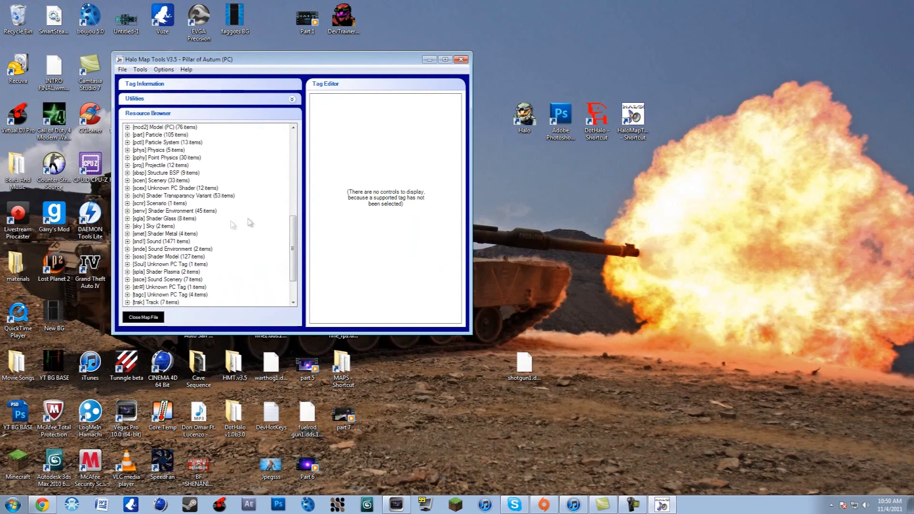
scroll(290, 261, down, 2)
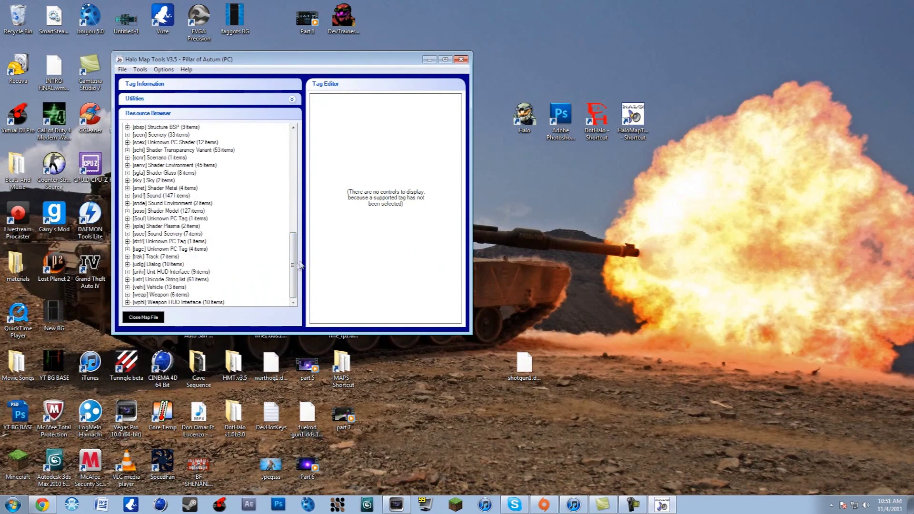
drag(294, 265, 320, 164)
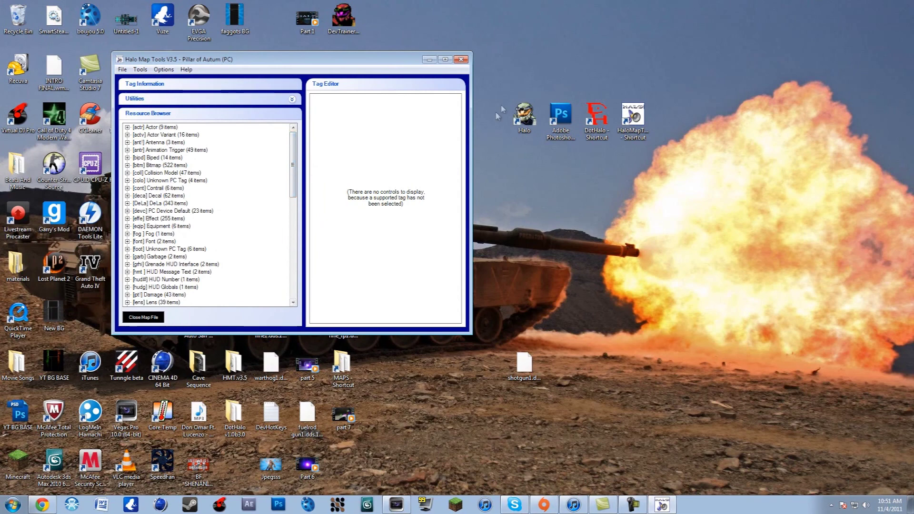
click(460, 60)
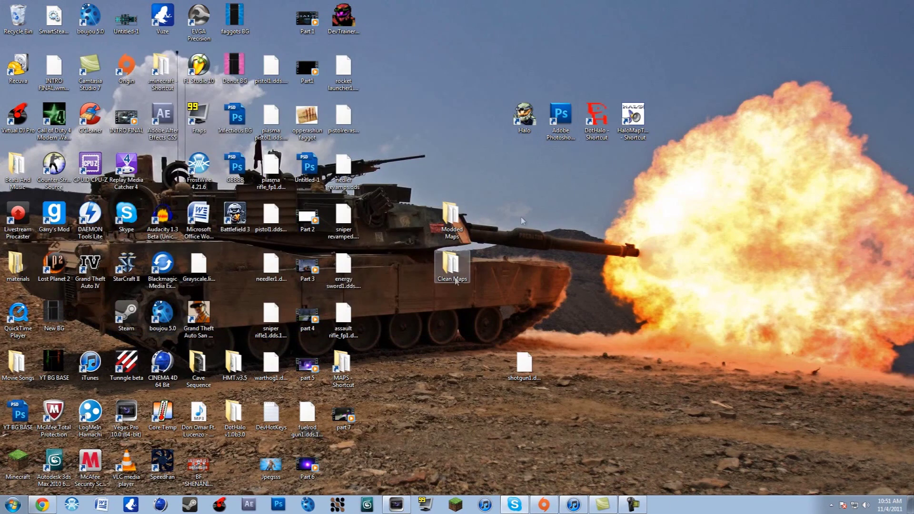